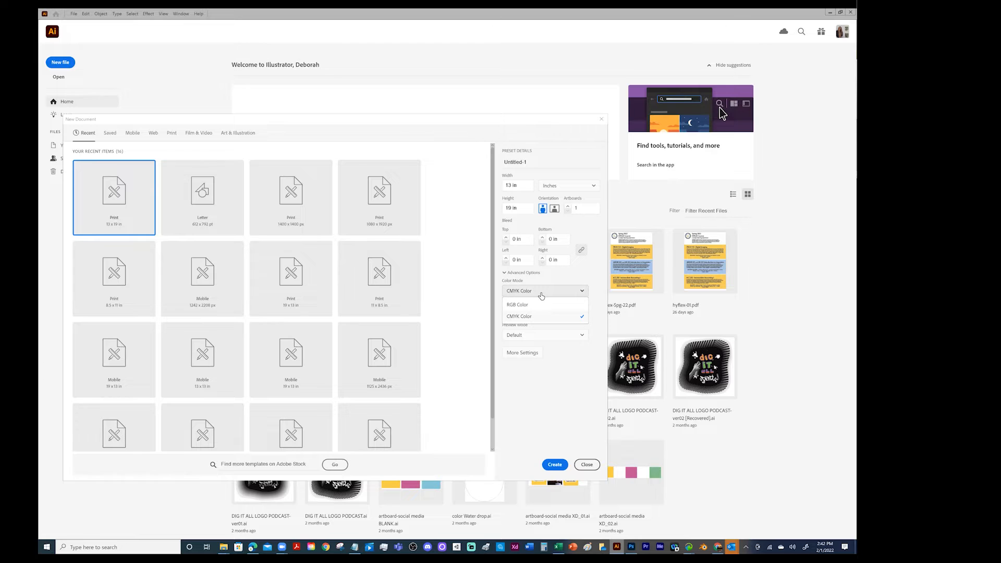
Create a new portrait document, 13 × 19 in, in CMYK Color with 300 ppi raster effects.
{"action": "left_click", "coordinate": [570, 398]}
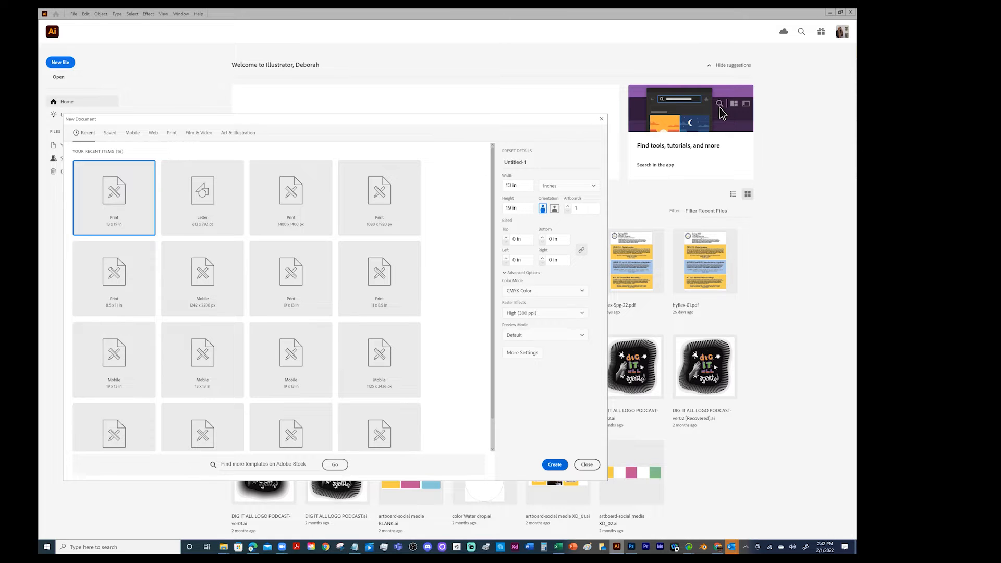
{"action": "key", "text": "Return"}
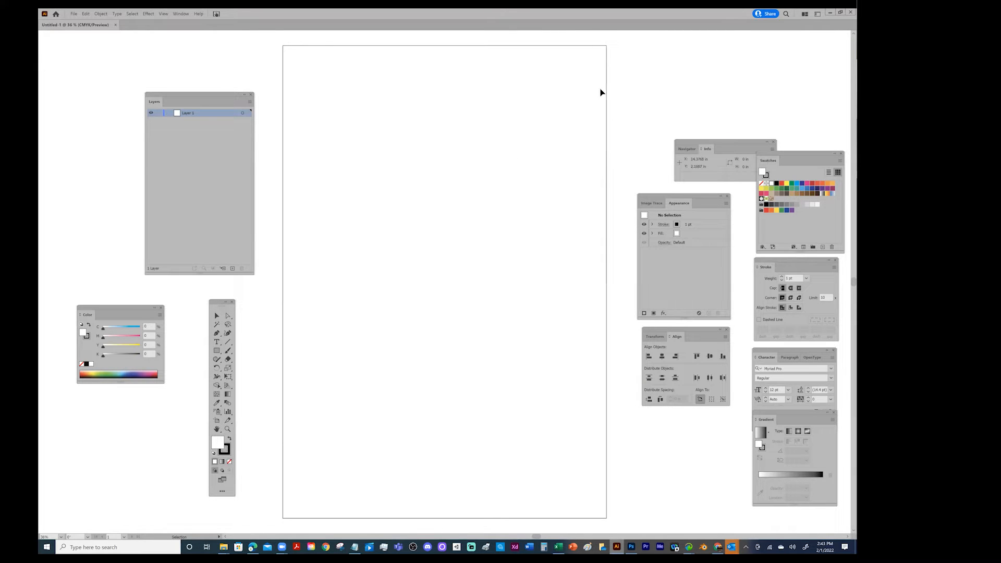
Start saving the document on the computer and choose the folder Documents > WCC > FASHION > ILLUS DESIGNS.
{"action": "left_click", "coordinate": [73, 14]}
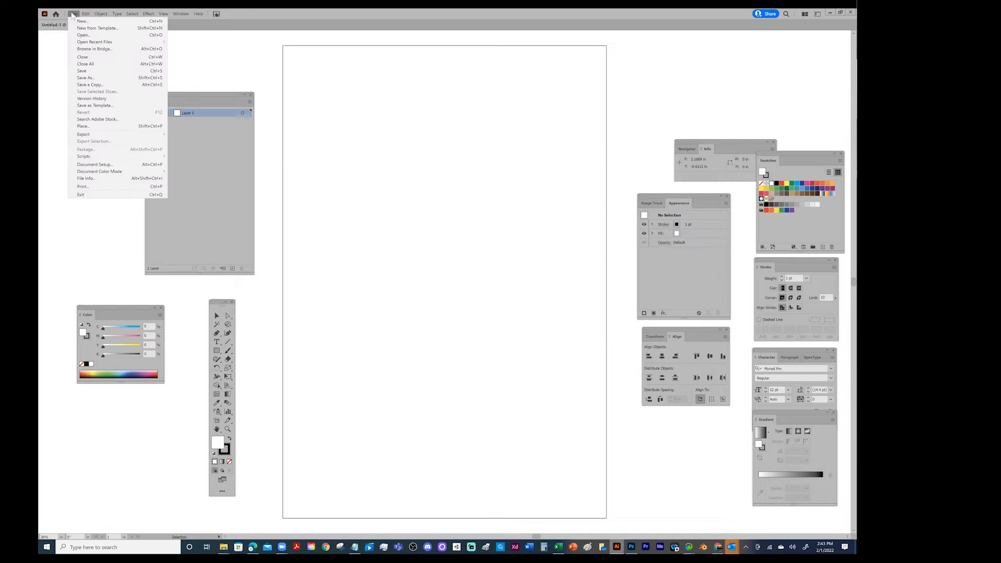
{"action": "left_click", "coordinate": [93, 78]}
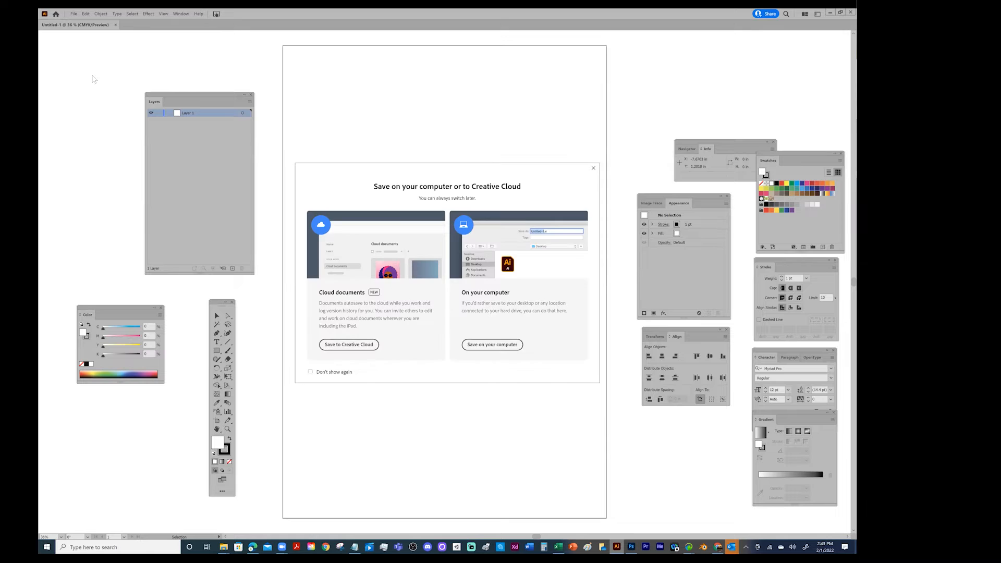
{"action": "left_click", "coordinate": [501, 345]}
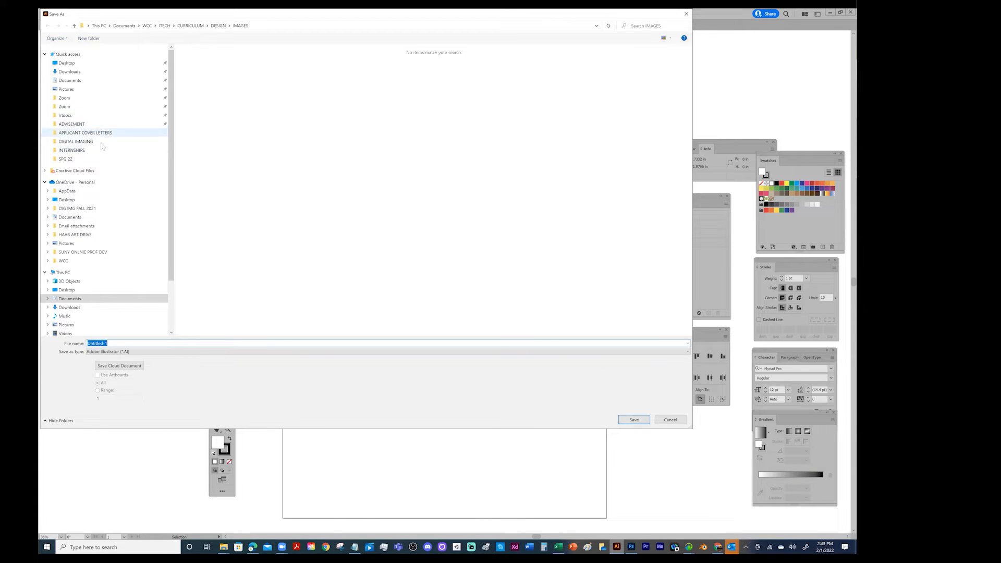
{"action": "left_click", "coordinate": [70, 82]}
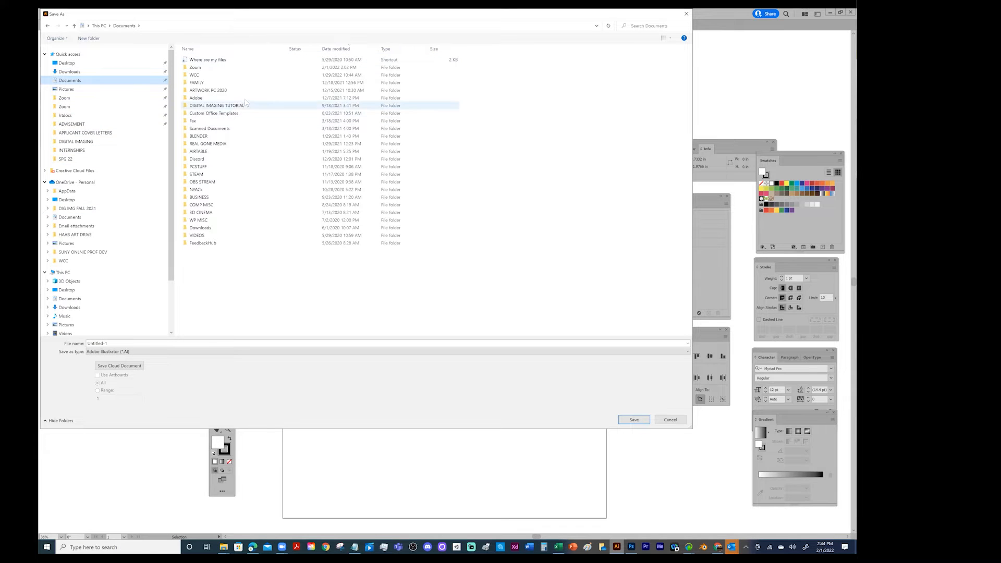
{"action": "left_click", "coordinate": [72, 124]}
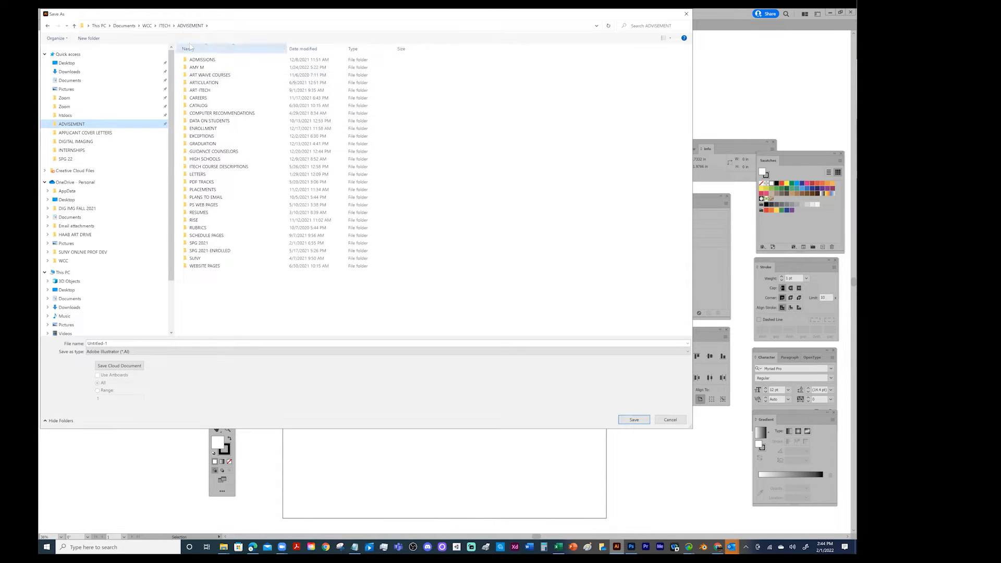
{"action": "left_click", "coordinate": [166, 26]}
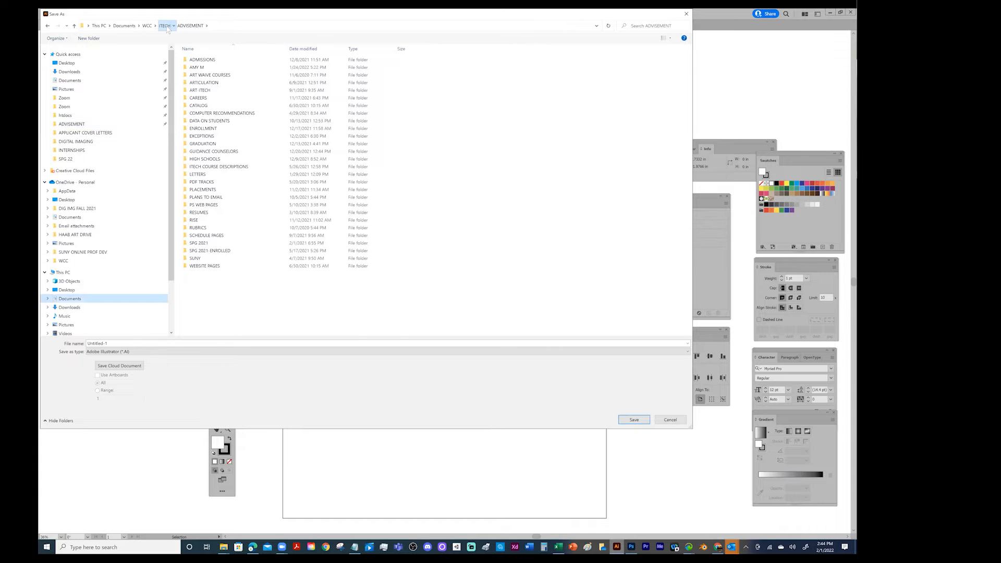
{"action": "double_click", "coordinate": [199, 160]}
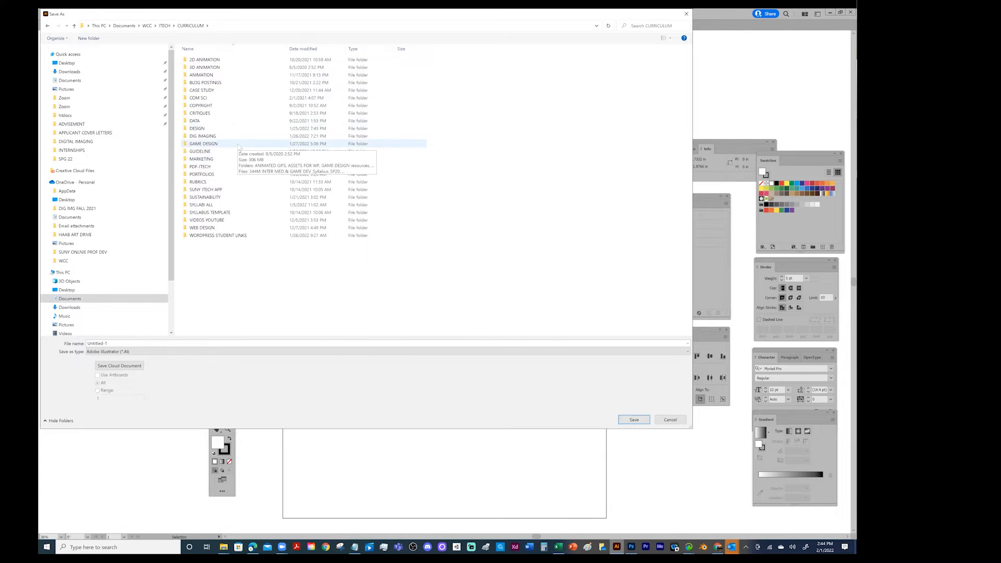
{"action": "left_click", "coordinate": [148, 26]}
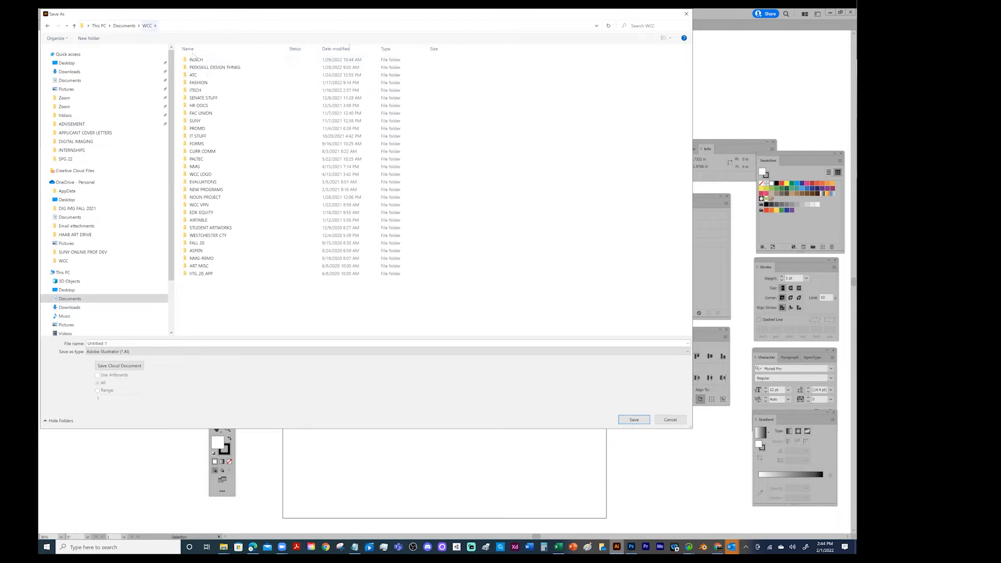
{"action": "double_click", "coordinate": [204, 83]}
{"action": "double_click", "coordinate": [204, 75]}
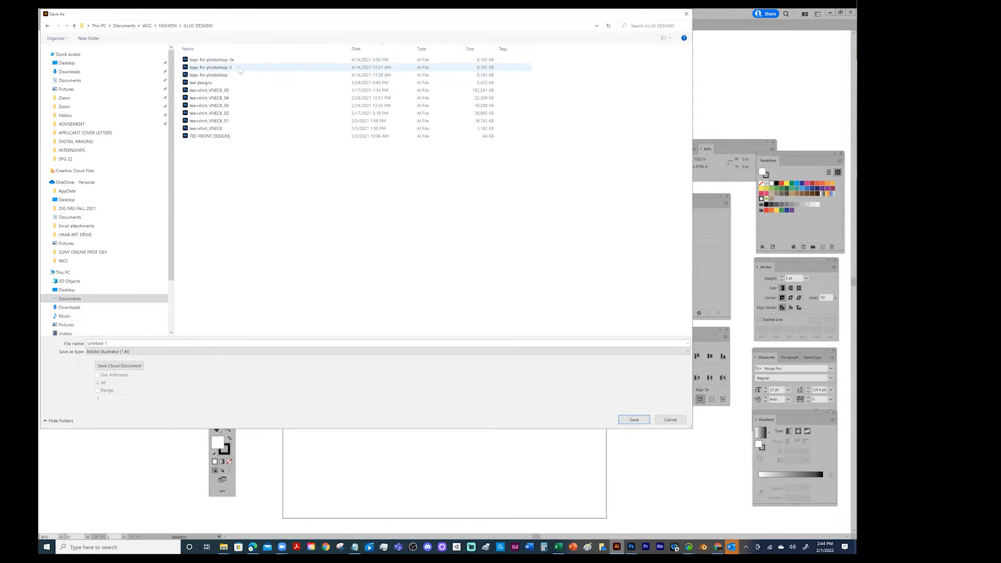
Name the file TEE_SHIRT_01 and save it as an Adobe Illustrator file in Illustrator 2020 version.
{"action": "left_click", "coordinate": [119, 344]}
{"action": "type", "text": "TEE_SHIRT_01"}
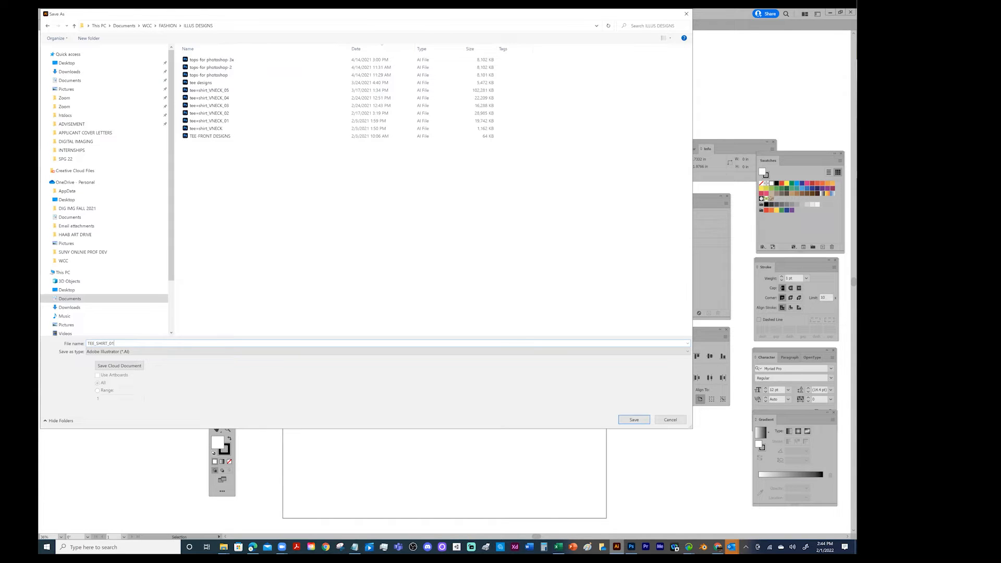
{"action": "left_click", "coordinate": [634, 420]}
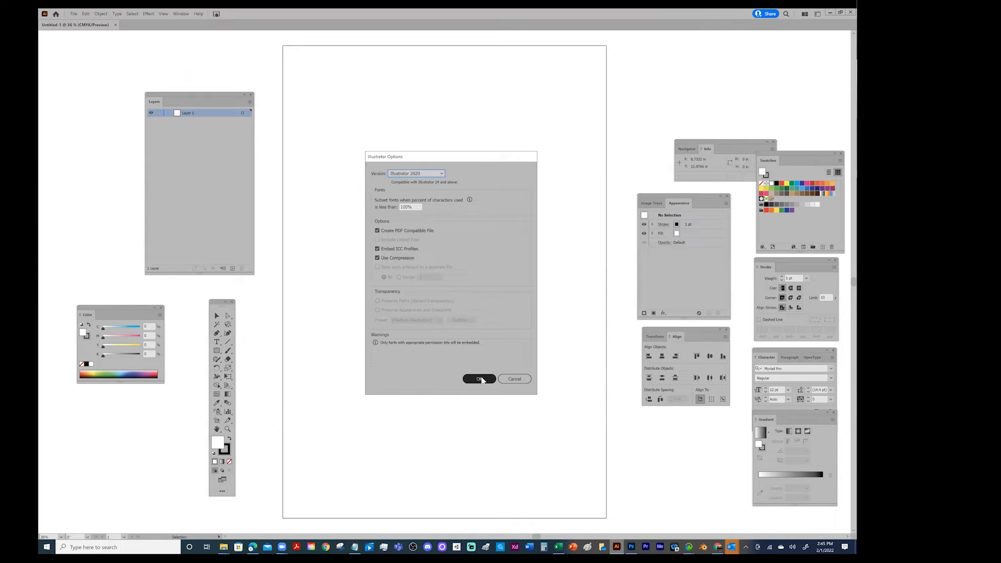
{"action": "left_click", "coordinate": [480, 379]}
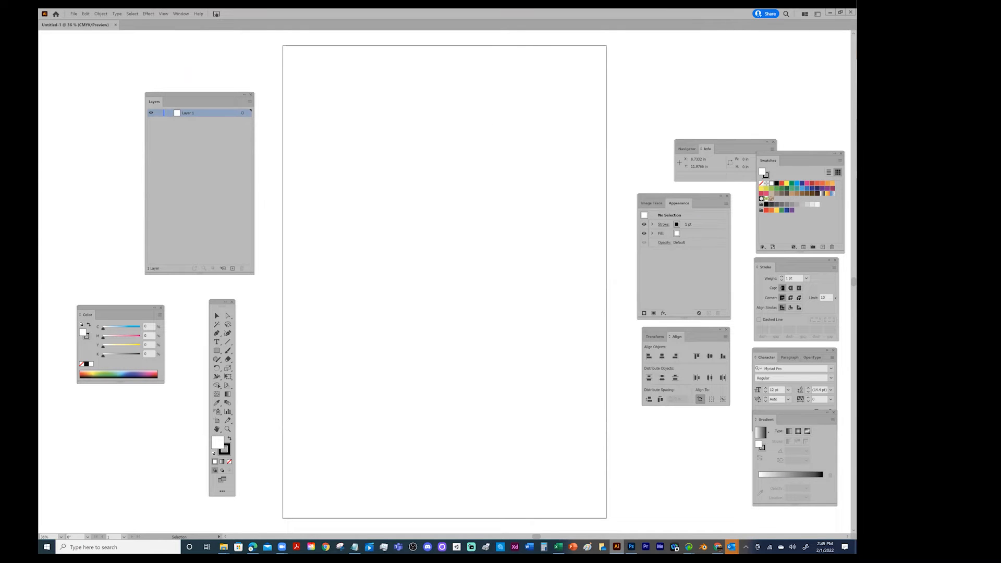
Open the file tee+shirt_VNECK_01 from the ILLUS DESIGNS folder and return to the TEE_SHIRT_01 document.
{"action": "left_click", "coordinate": [74, 13]}
{"action": "left_click", "coordinate": [88, 39]}
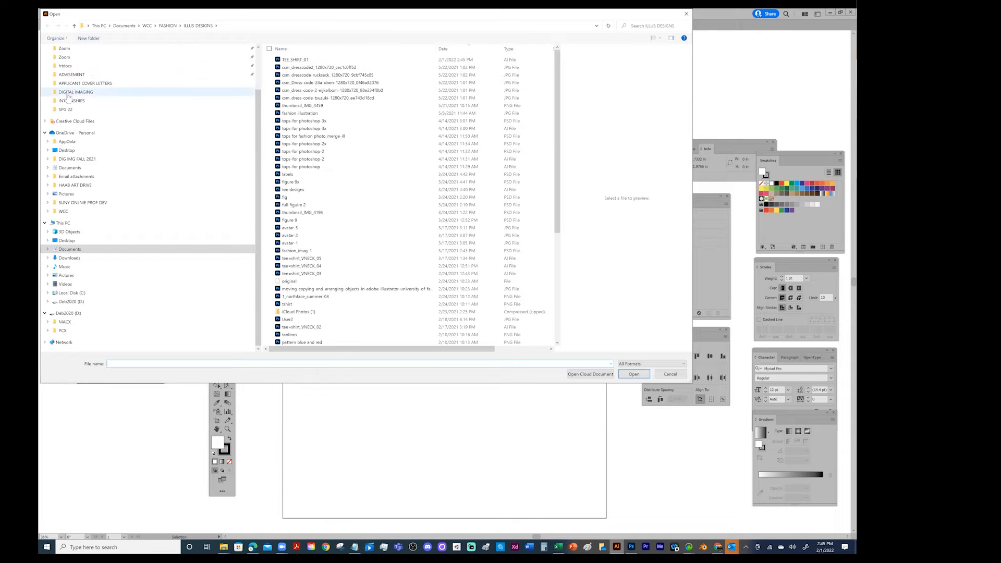
{"action": "left_click", "coordinate": [168, 26]}
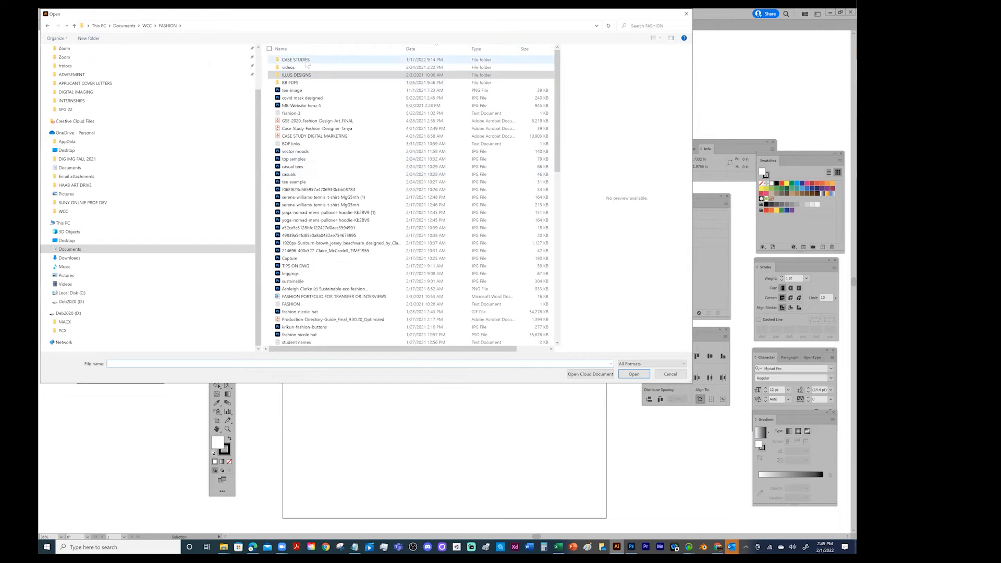
{"action": "double_click", "coordinate": [297, 76]}
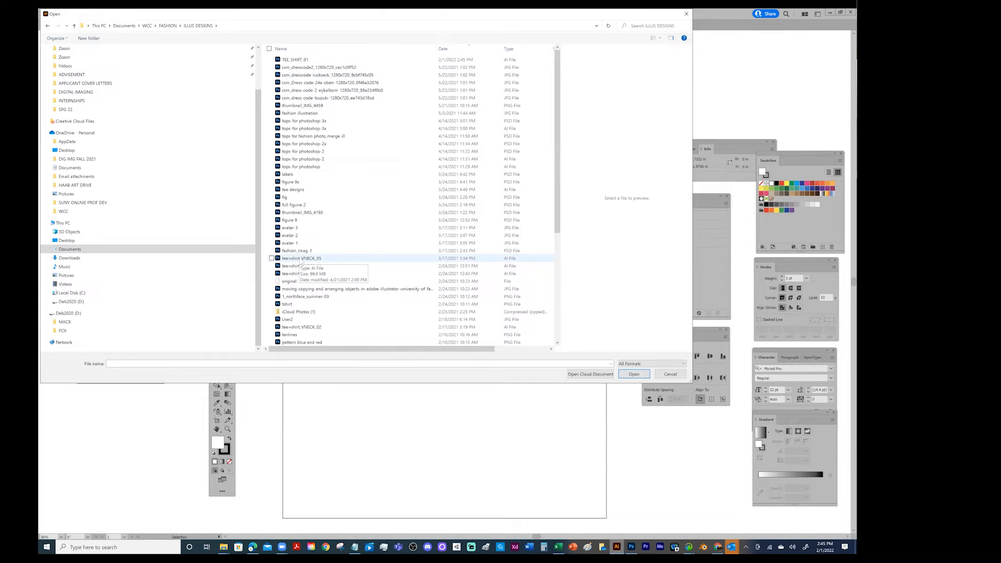
{"action": "left_click", "coordinate": [302, 260]}
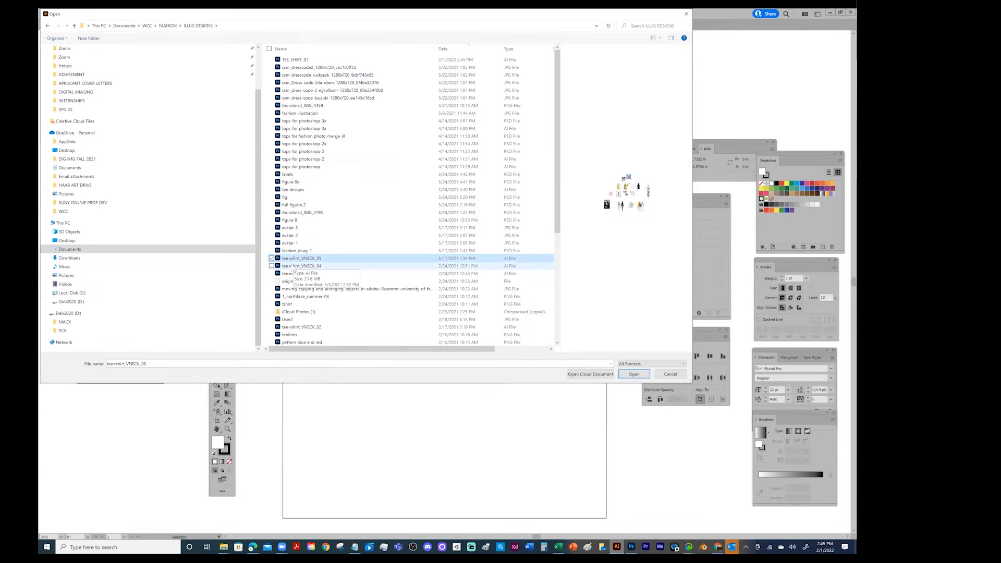
{"action": "scroll", "coordinate": [402, 292], "scroll_direction": "down", "scroll_amount": 2}
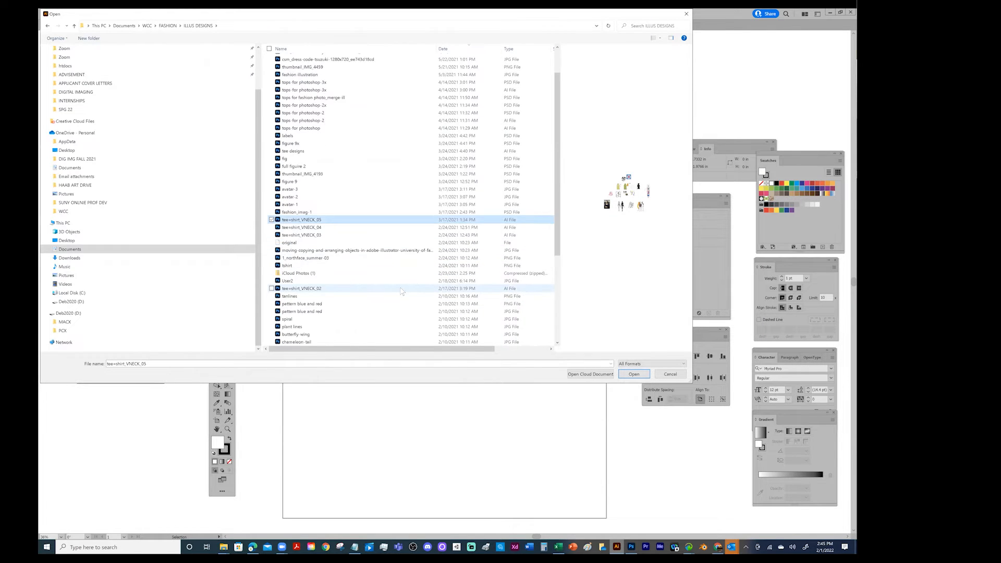
{"action": "scroll", "coordinate": [402, 292], "scroll_direction": "down", "scroll_amount": 6}
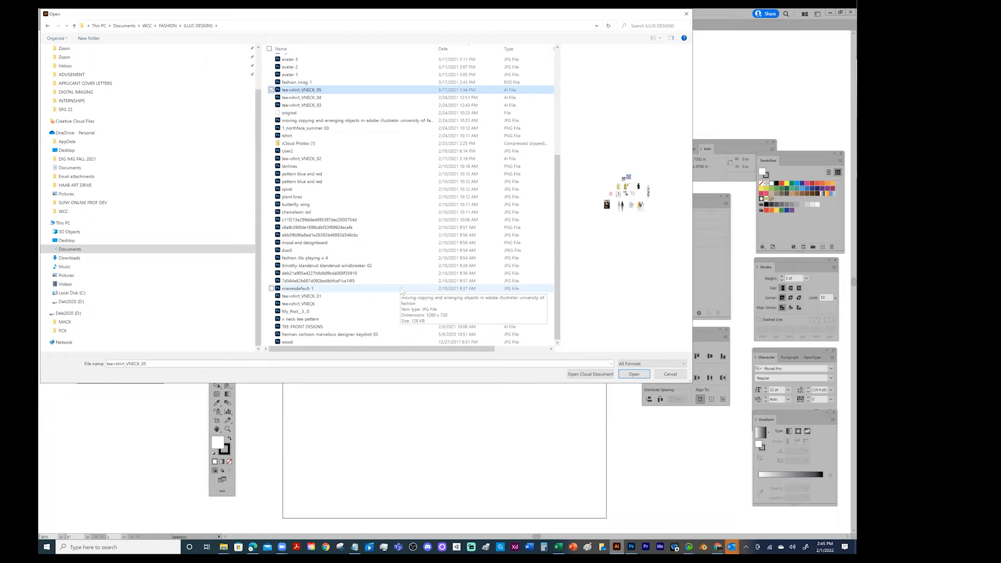
{"action": "left_click", "coordinate": [306, 297]}
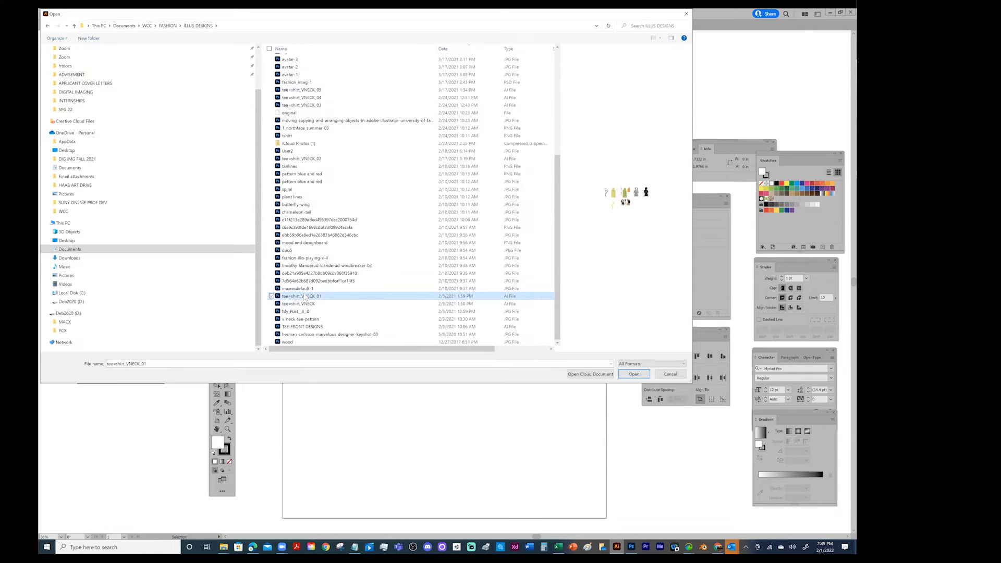
{"action": "left_click", "coordinate": [634, 375]}
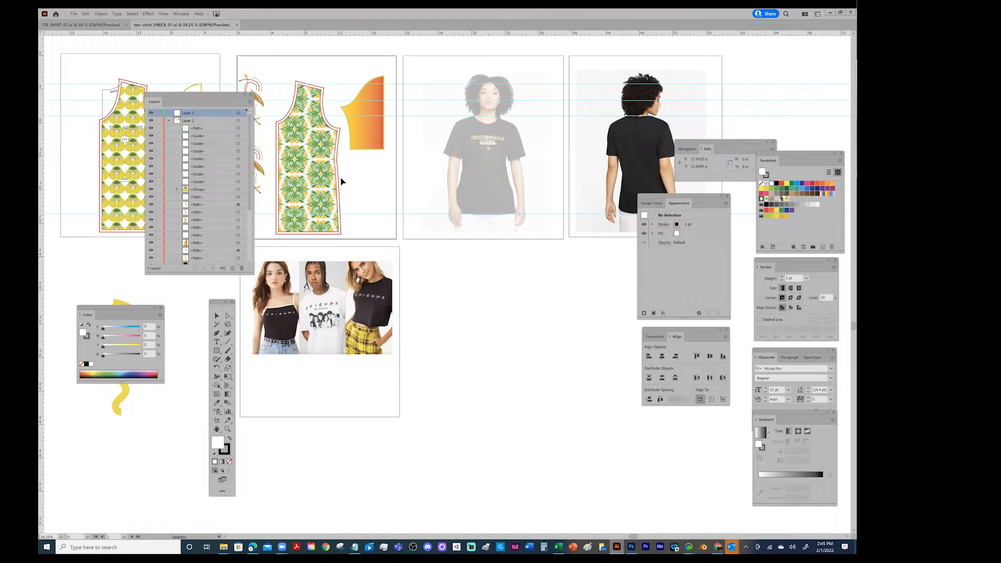
{"action": "left_click_drag", "start_coordinate": [488, 240], "coordinate": [398, 278]}
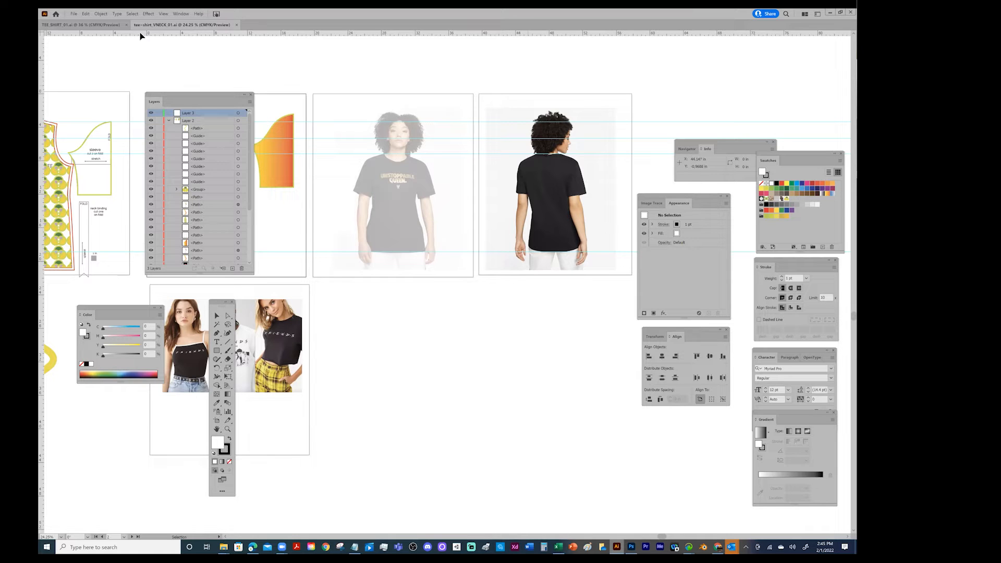
{"action": "left_click", "coordinate": [90, 25]}
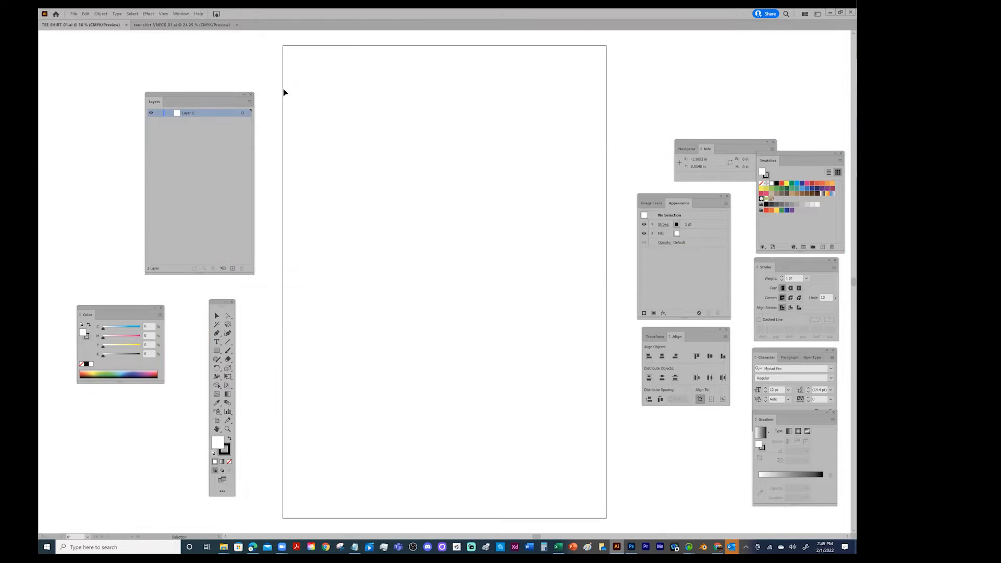
{"action": "left_click", "coordinate": [74, 14]}
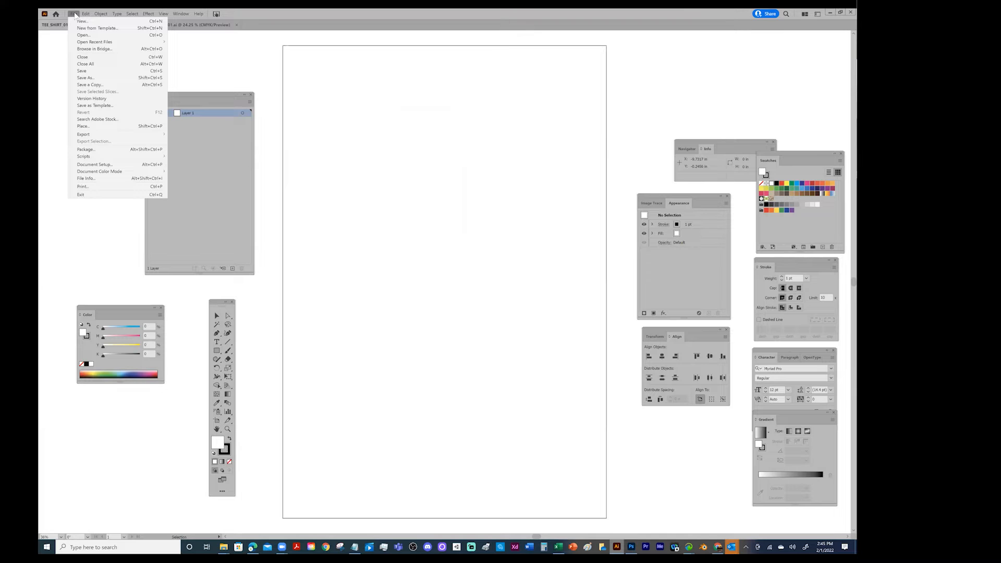
{"action": "left_click", "coordinate": [83, 126]}
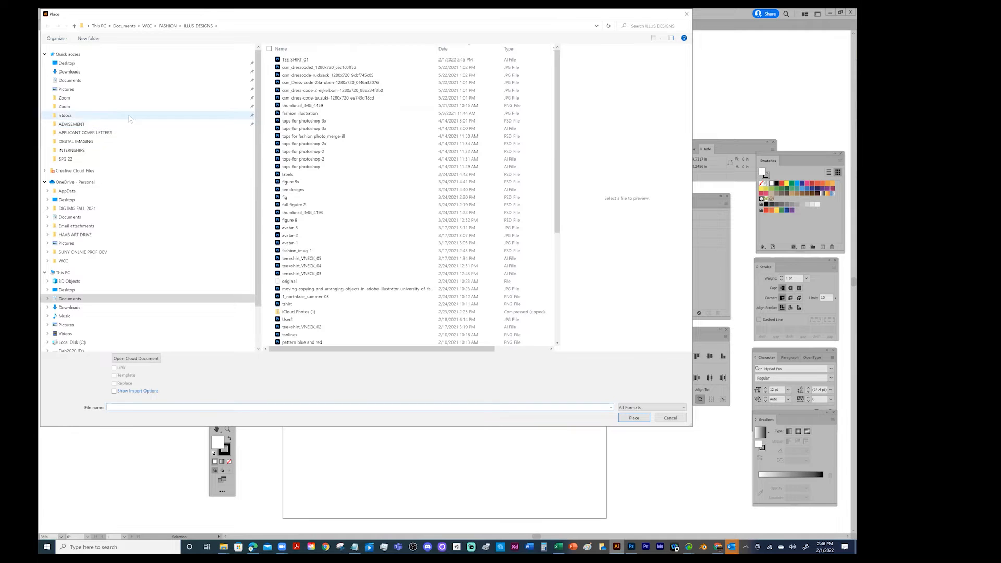
{"action": "left_click", "coordinate": [305, 253]}
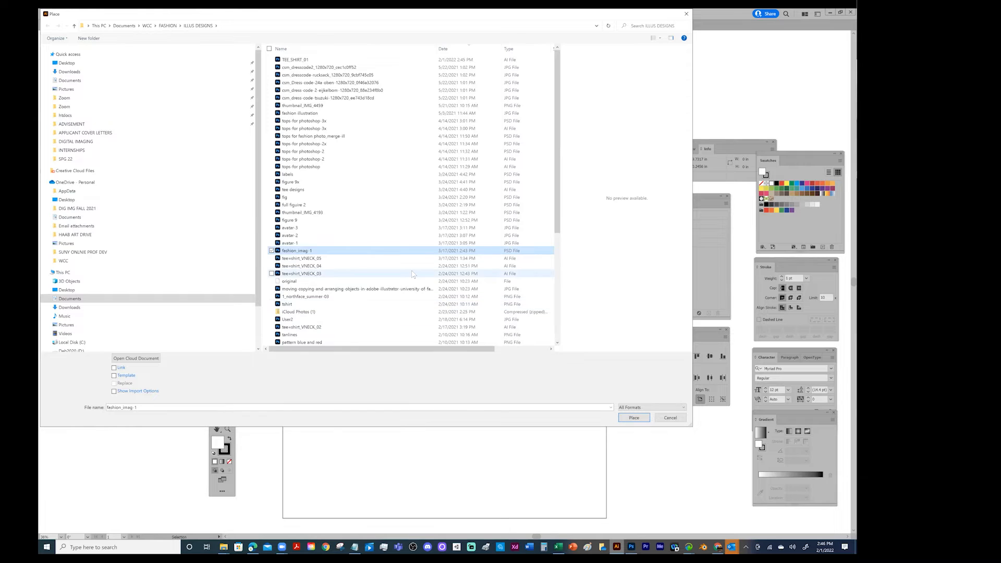
{"action": "scroll", "coordinate": [413, 275], "scroll_direction": "down", "scroll_amount": 5}
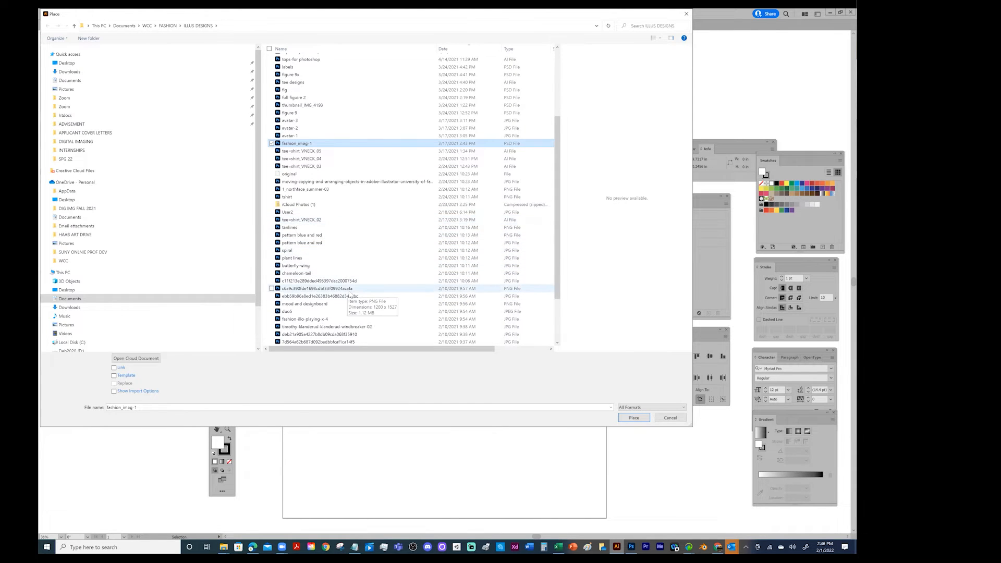
{"action": "scroll", "coordinate": [339, 319], "scroll_direction": "down", "scroll_amount": 3}
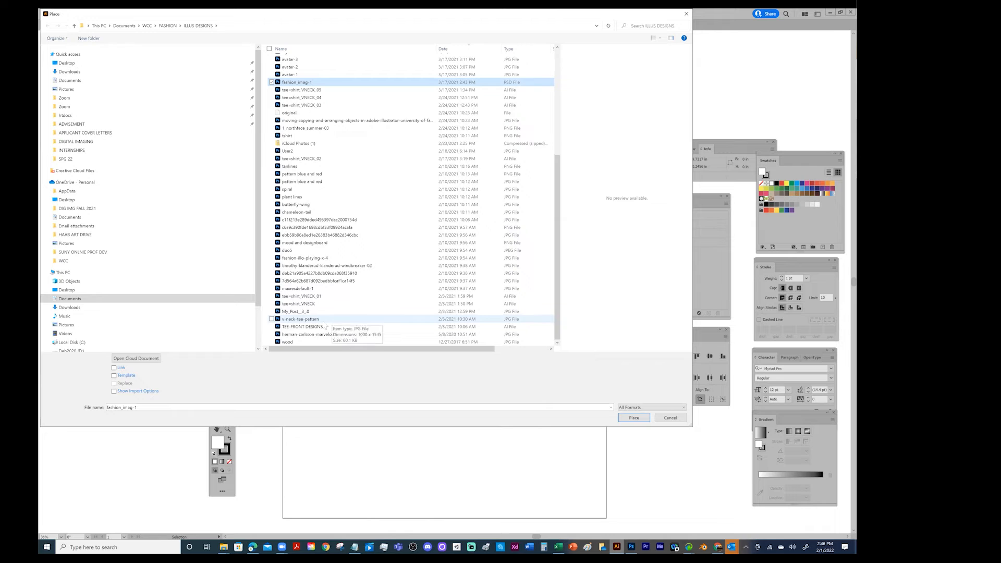
{"action": "left_click", "coordinate": [317, 327]}
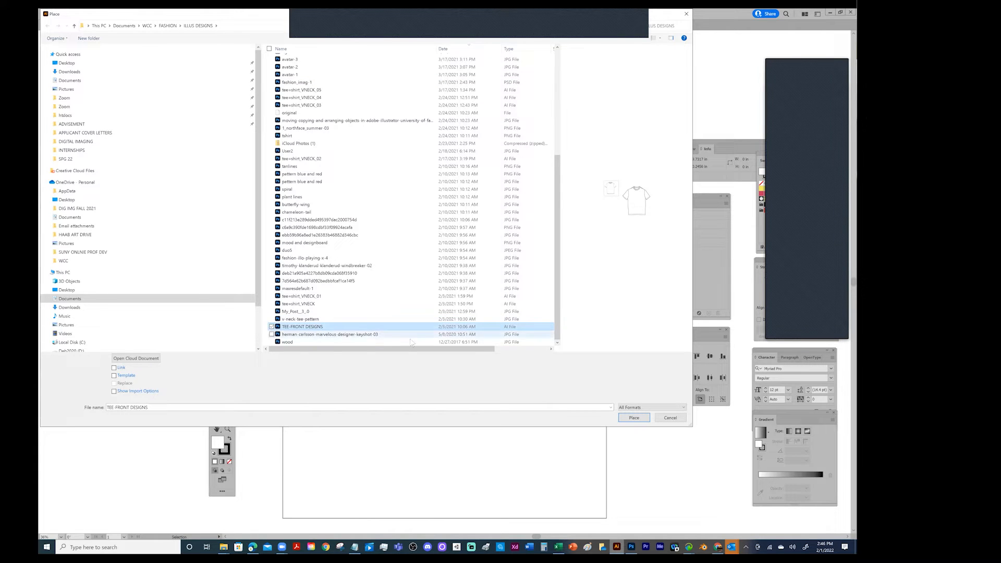
{"action": "left_click", "coordinate": [307, 320]}
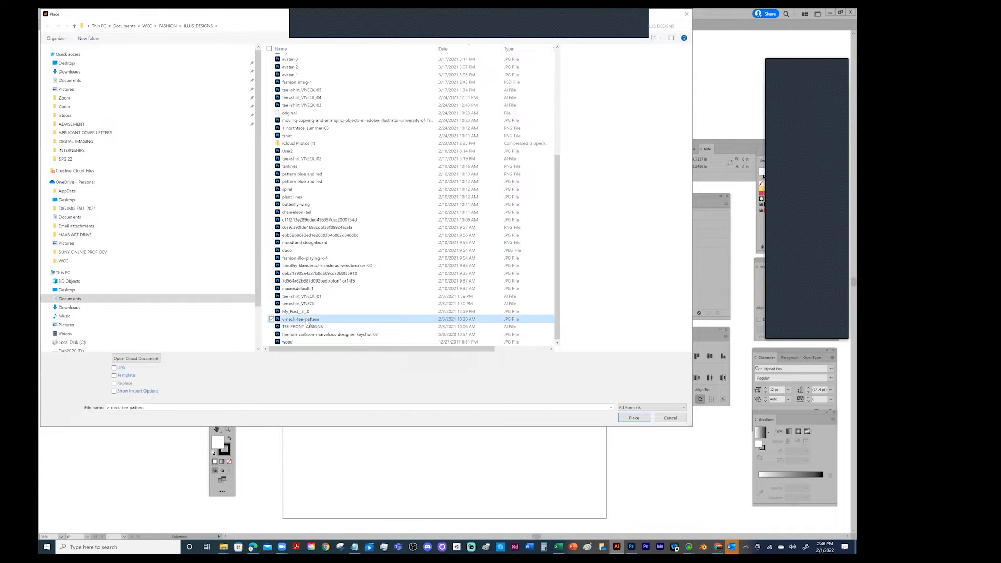
{"action": "left_click", "coordinate": [638, 419]}
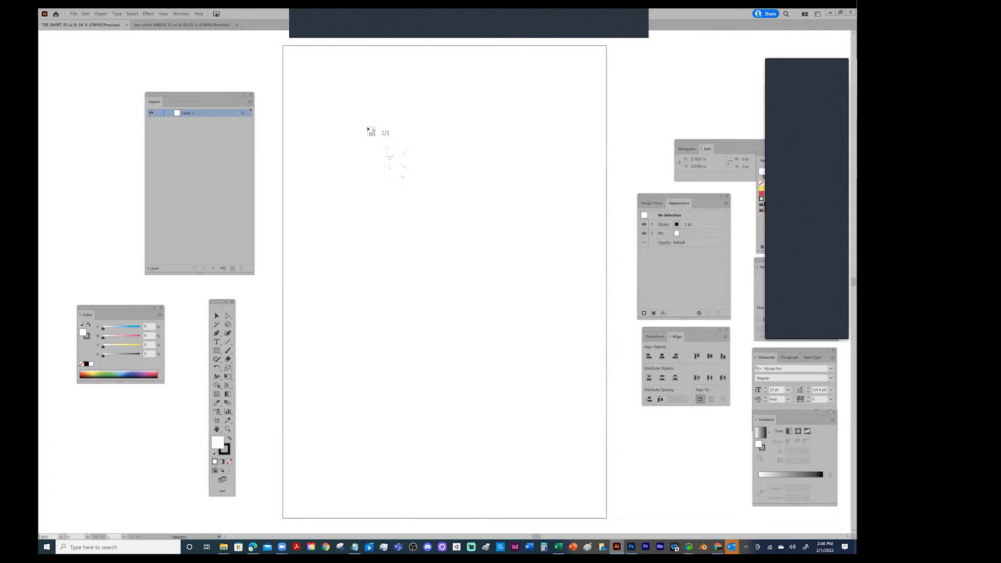
{"action": "left_click", "coordinate": [74, 14]}
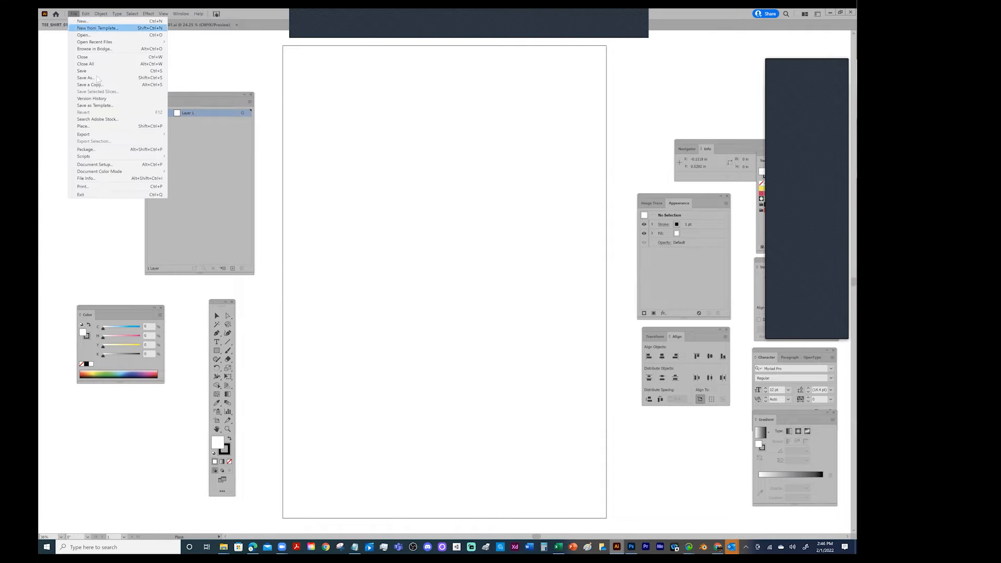
{"action": "left_click", "coordinate": [88, 130]}
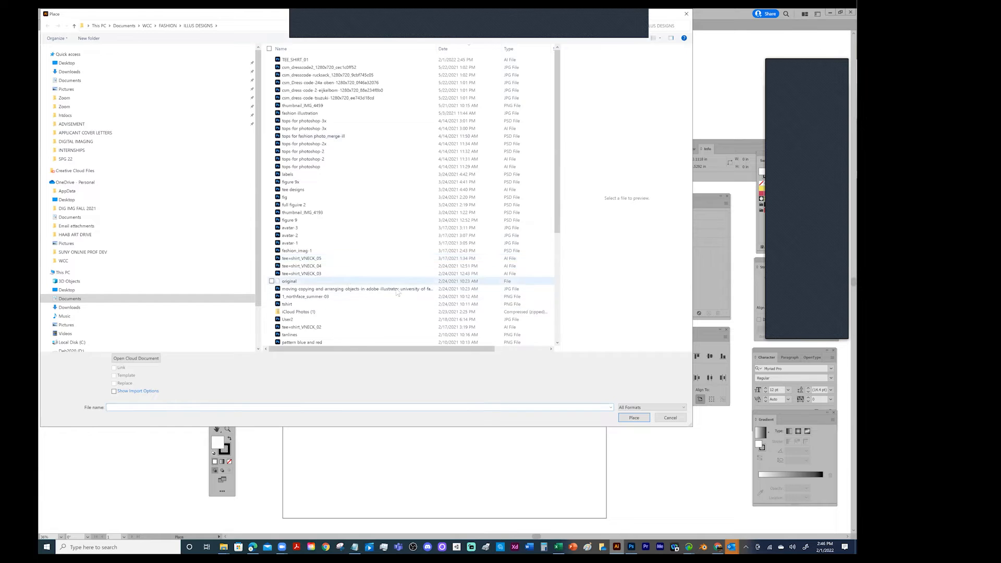
{"action": "scroll", "coordinate": [397, 292], "scroll_direction": "down", "scroll_amount": 6}
{"action": "scroll", "coordinate": [398, 293], "scroll_direction": "down", "scroll_amount": 2}
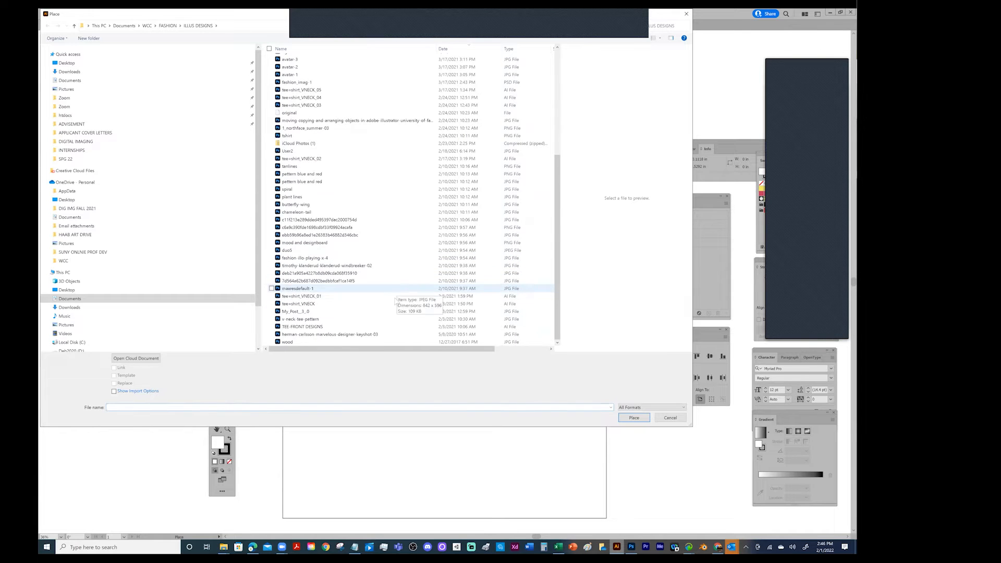
{"action": "left_click", "coordinate": [302, 320]}
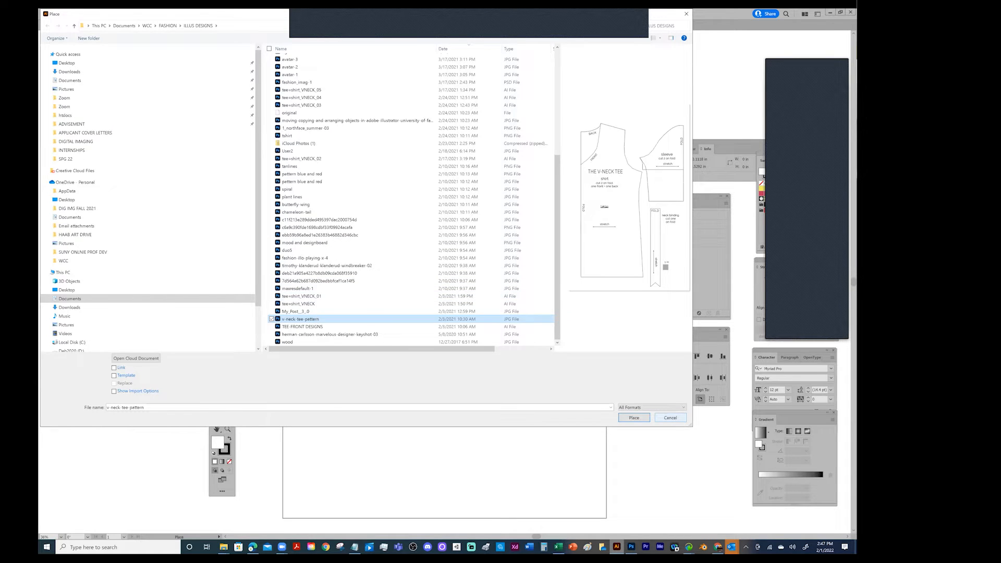
{"action": "left_click", "coordinate": [671, 417]}
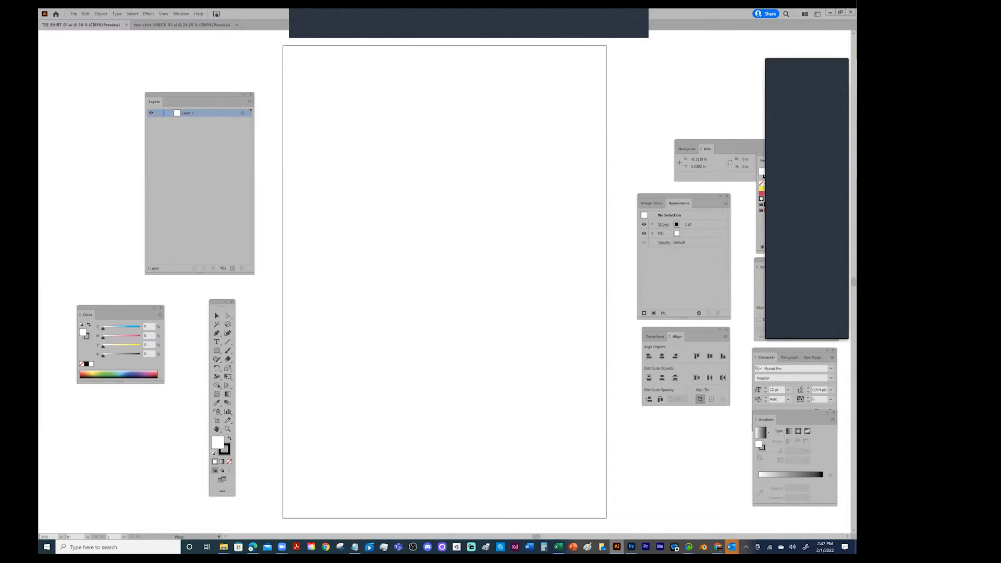
Switch to the tee+shirt_VNECK_01 document and move the Layers panel and the toolbar off the pattern artboard and the group photo.
{"action": "left_click", "coordinate": [168, 25]}
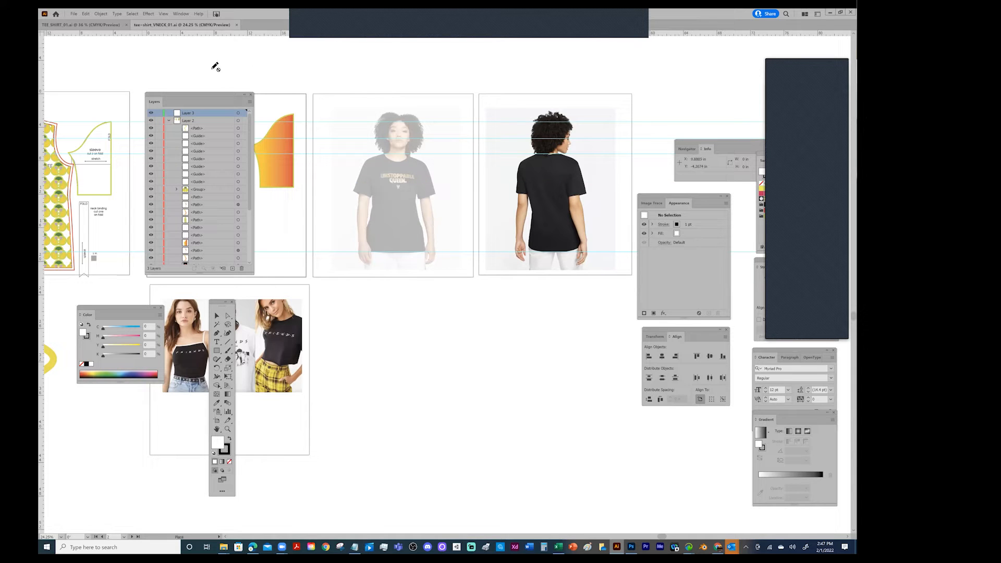
{"action": "left_click_drag", "start_coordinate": [184, 99], "coordinate": [457, 305]}
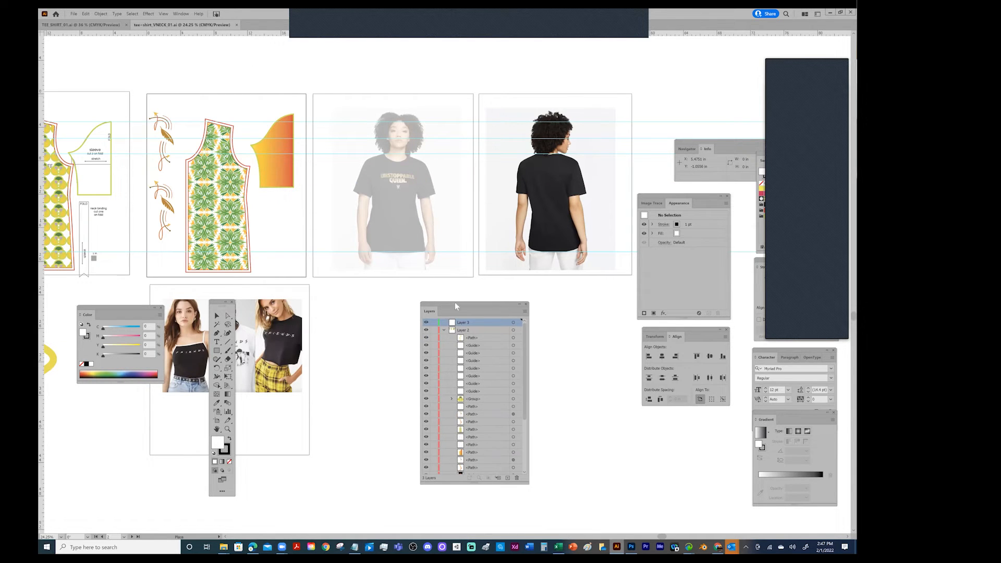
{"action": "left_click", "coordinate": [217, 315]}
{"action": "left_click_drag", "start_coordinate": [226, 302], "coordinate": [358, 286]}
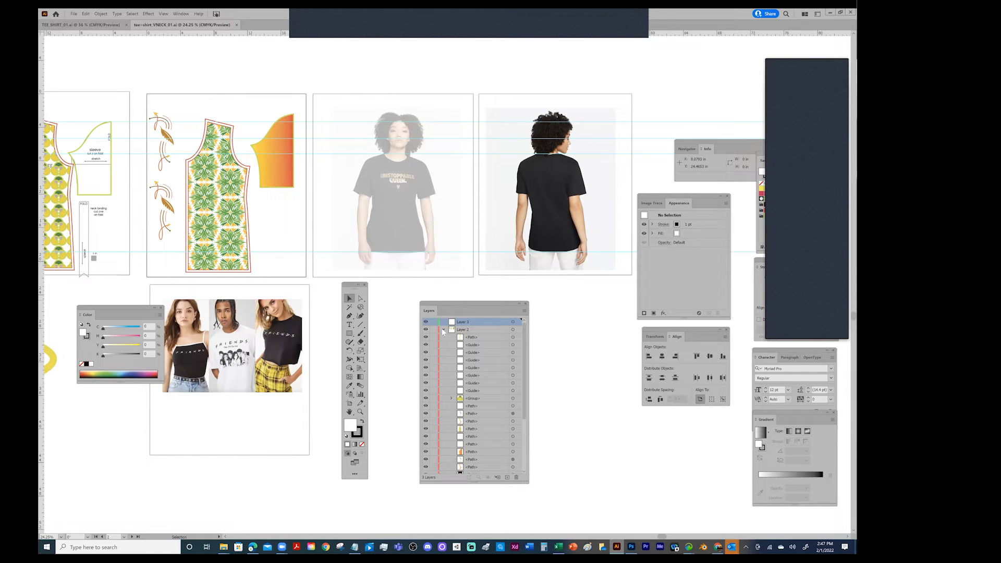
Expand Layer 1 in the layer list and toggle the visibility of the back-view shirt photo.
{"action": "scroll", "coordinate": [518, 377], "scroll_direction": "down", "scroll_amount": 5}
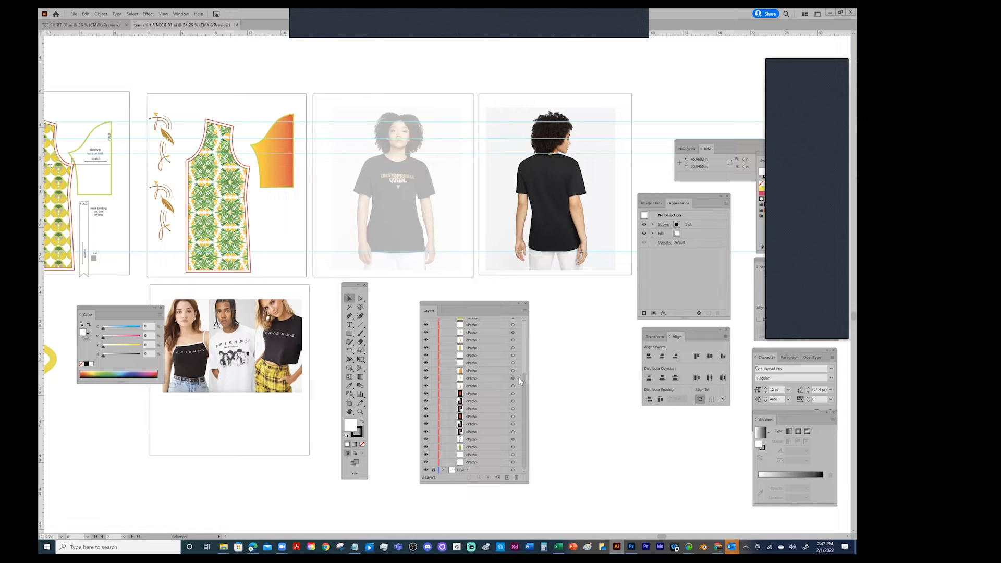
{"action": "left_click", "coordinate": [443, 470]}
{"action": "scroll", "coordinate": [524, 391], "scroll_direction": "down", "scroll_amount": 2}
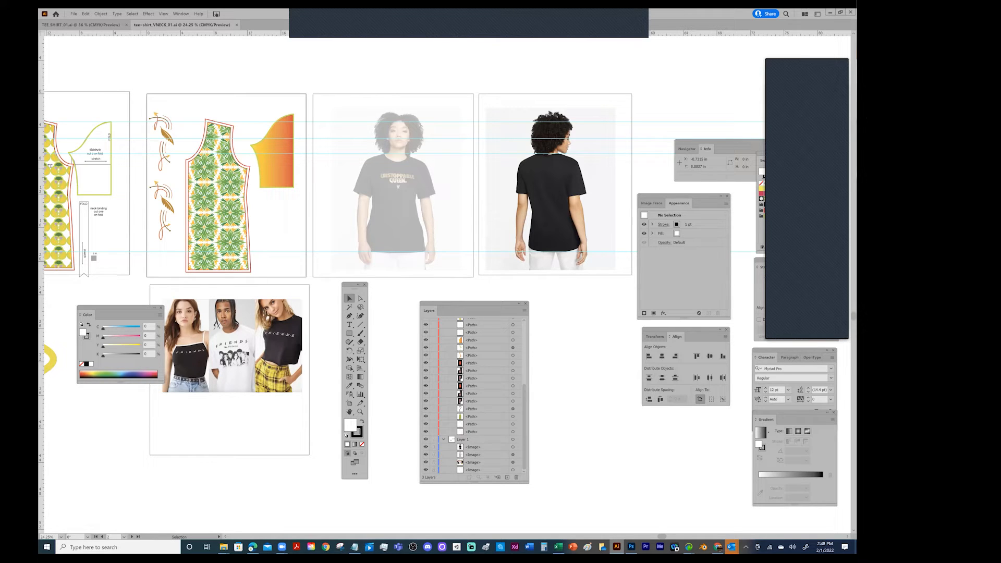
{"action": "left_click", "coordinate": [426, 447]}
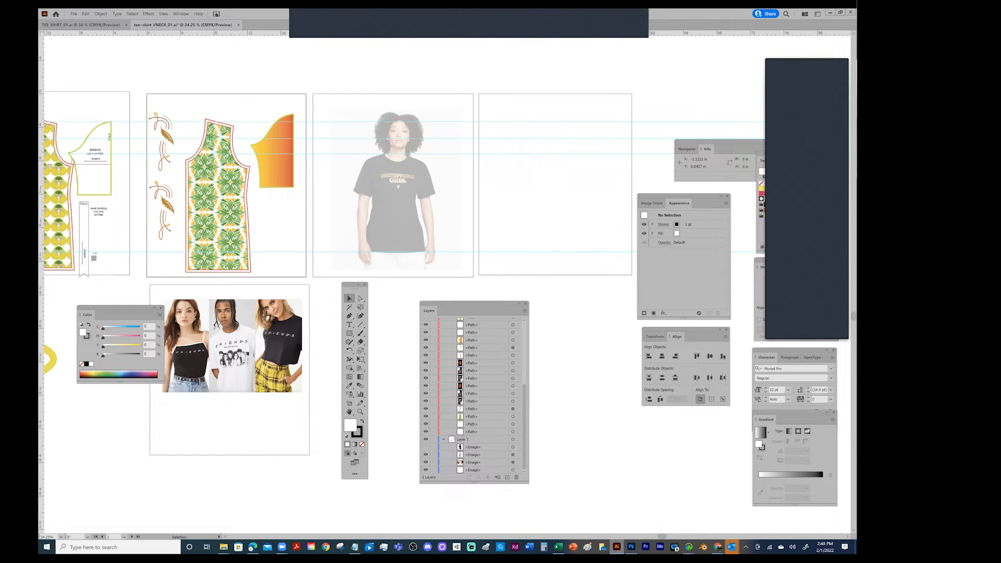
Set the opacity of the front-view shirt photo to 100%, moving the Info panel into clear view.
{"action": "left_click", "coordinate": [421, 209]}
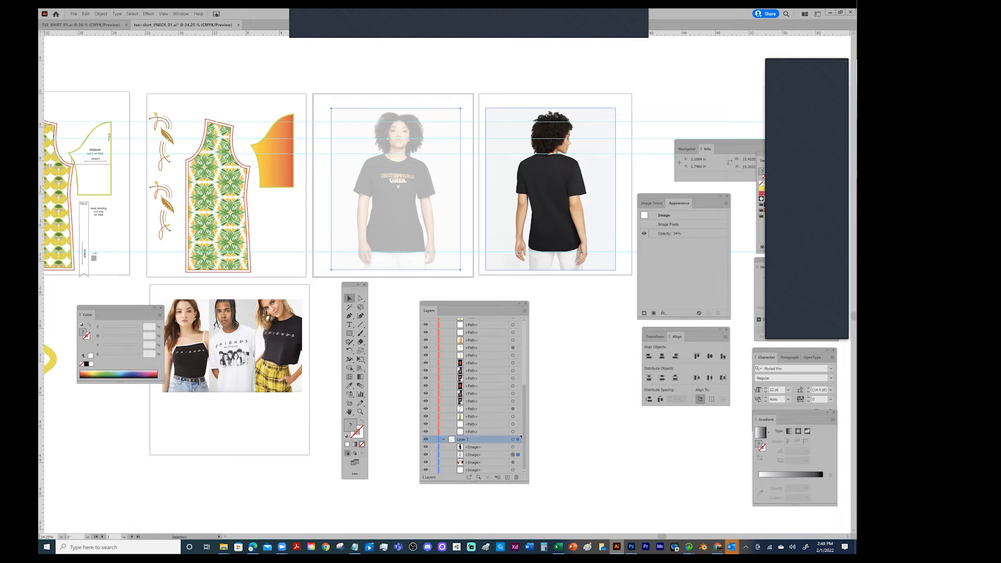
{"action": "left_click_drag", "start_coordinate": [719, 143], "coordinate": [676, 133]}
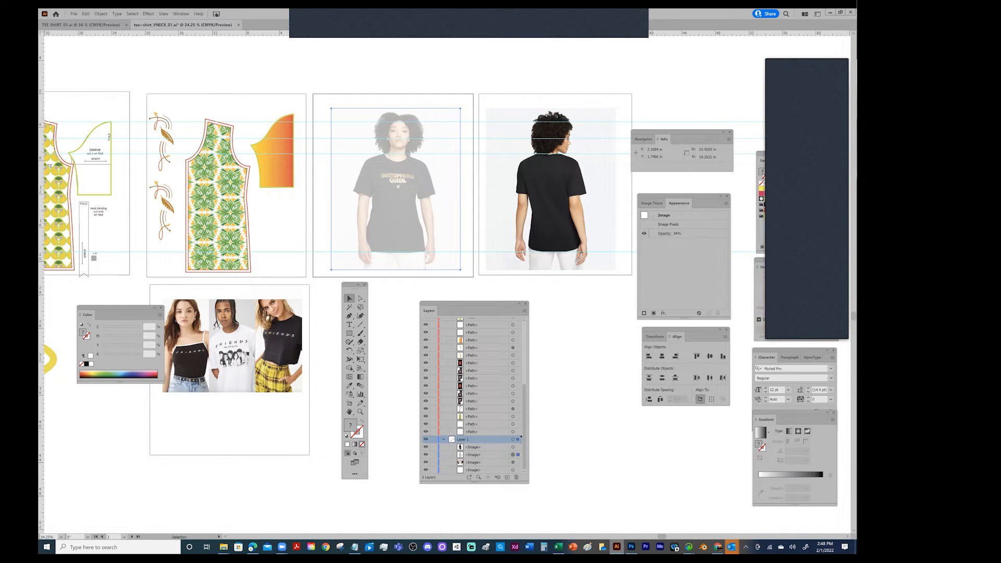
{"action": "left_click", "coordinate": [663, 234]}
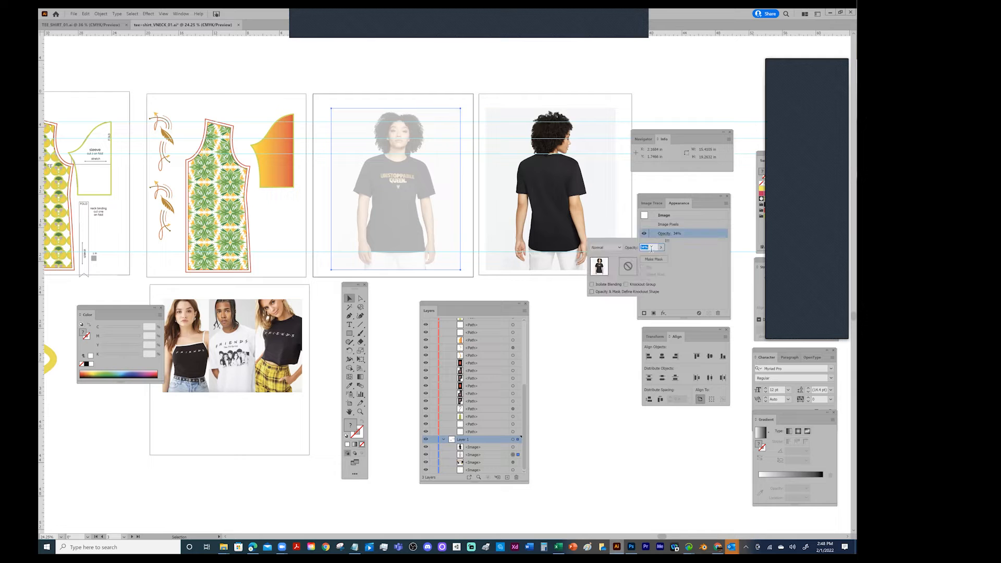
{"action": "left_click", "coordinate": [659, 248]}
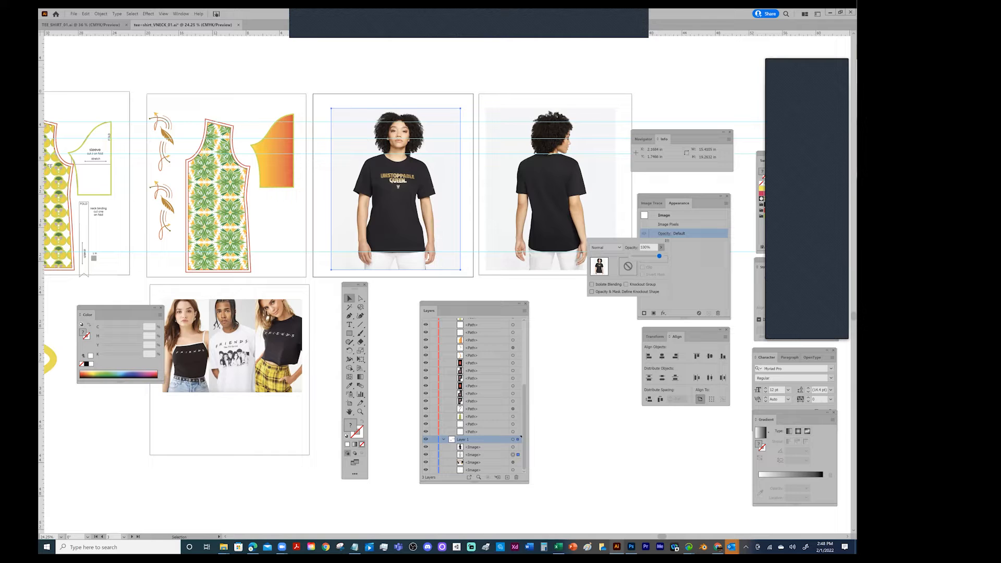
{"action": "left_click", "coordinate": [581, 304]}
{"action": "left_click", "coordinate": [546, 325]}
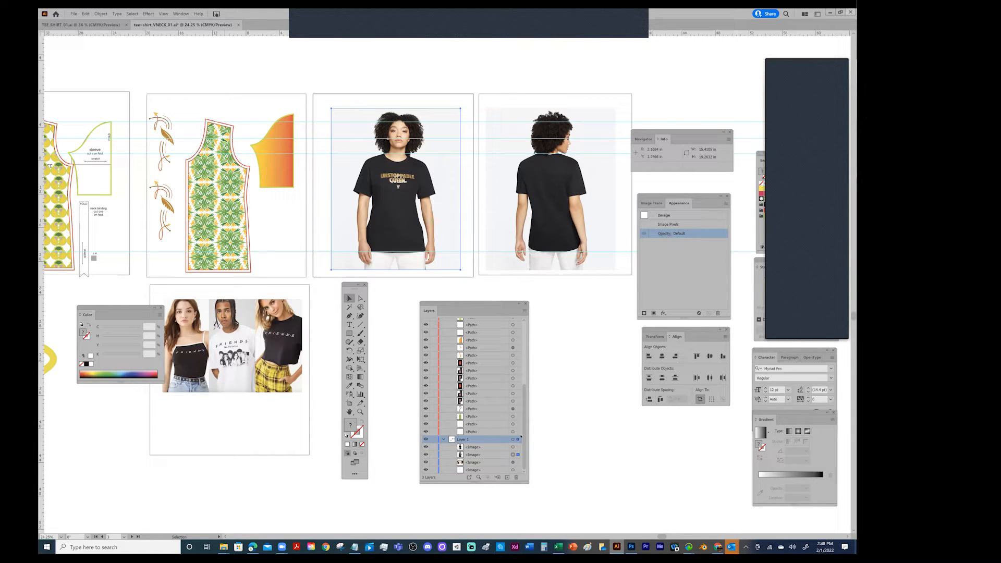
Restore the Illustrator window to a smaller size, minimize the browser and Photoshop windows behind it, and reposition it over the desktop.
{"action": "left_click", "coordinate": [840, 11]}
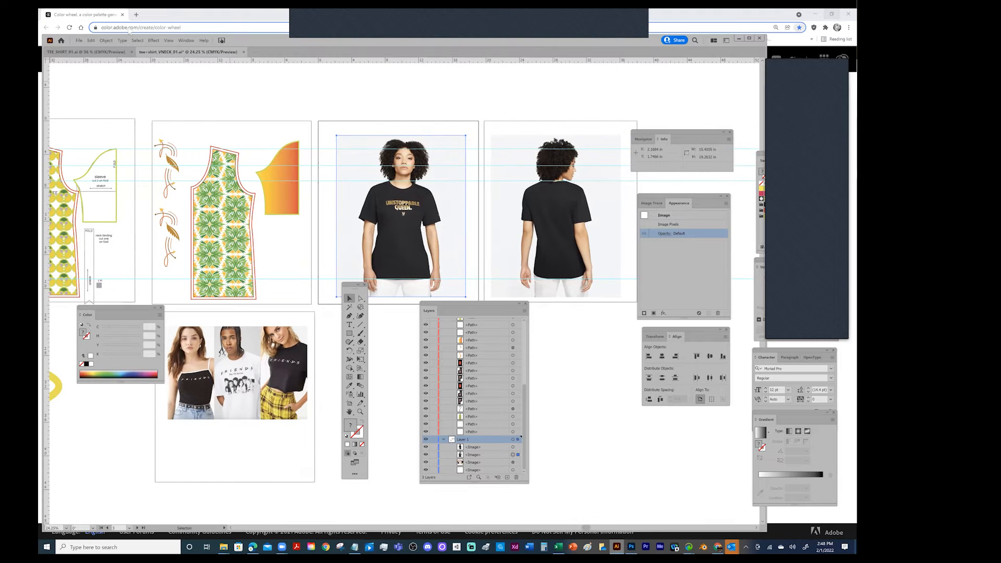
{"action": "left_click", "coordinate": [816, 13]}
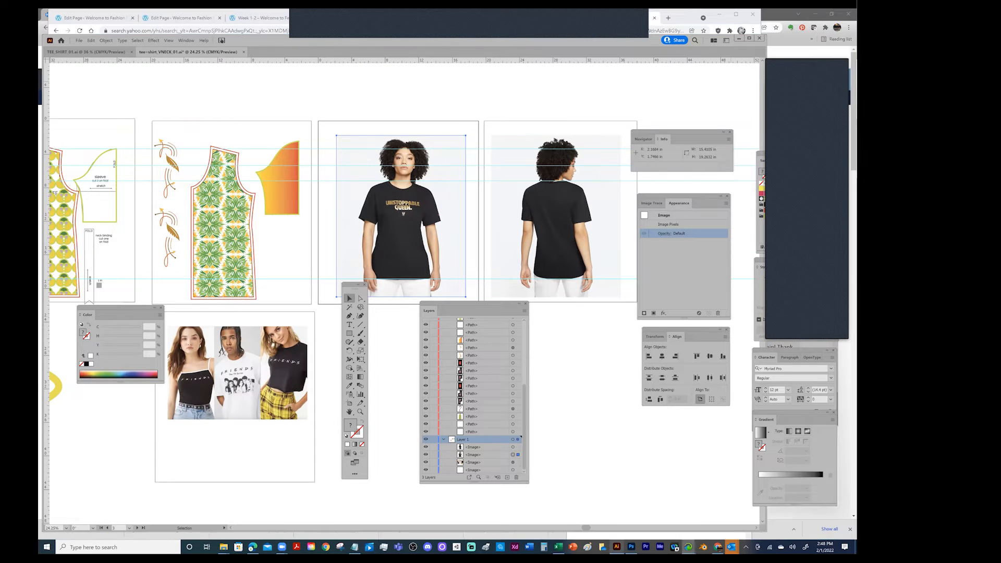
{"action": "left_click", "coordinate": [815, 14]}
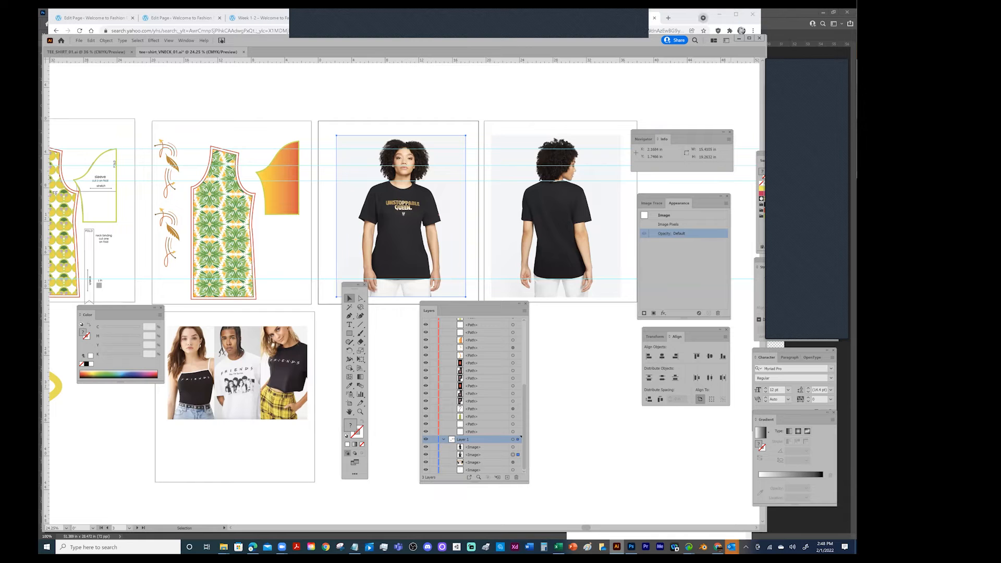
{"action": "left_click", "coordinate": [719, 15]}
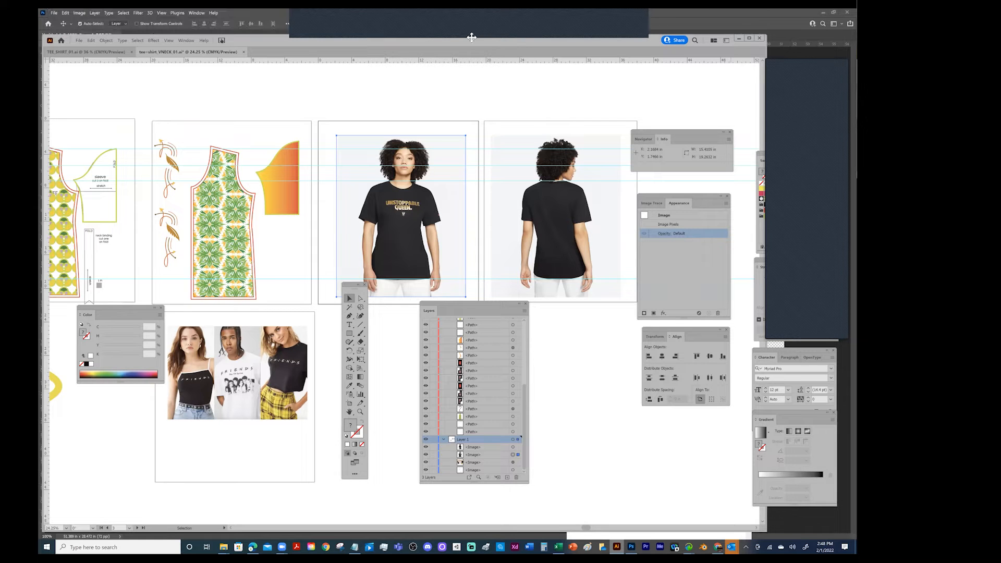
{"action": "left_click", "coordinate": [823, 12]}
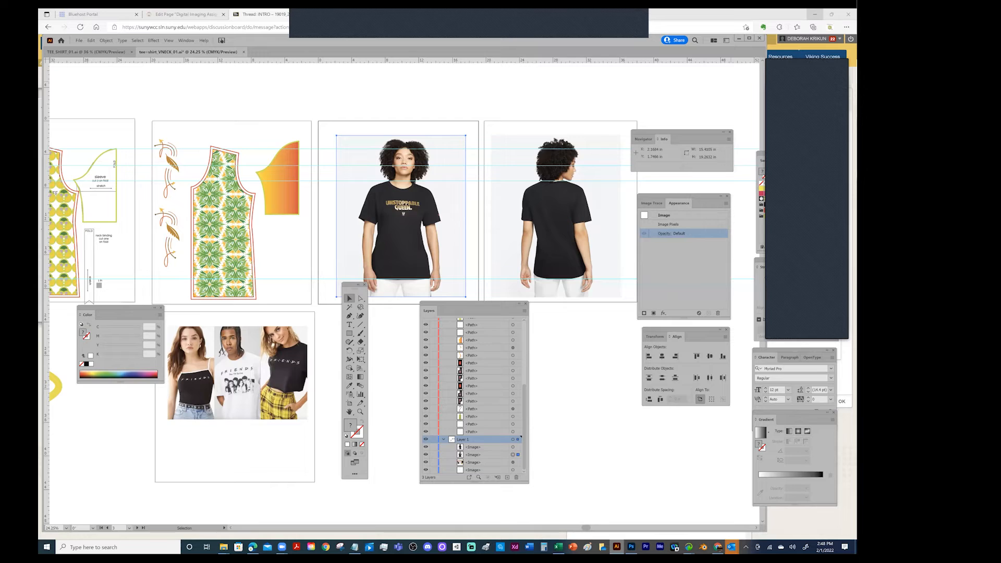
{"action": "left_click", "coordinate": [815, 14]}
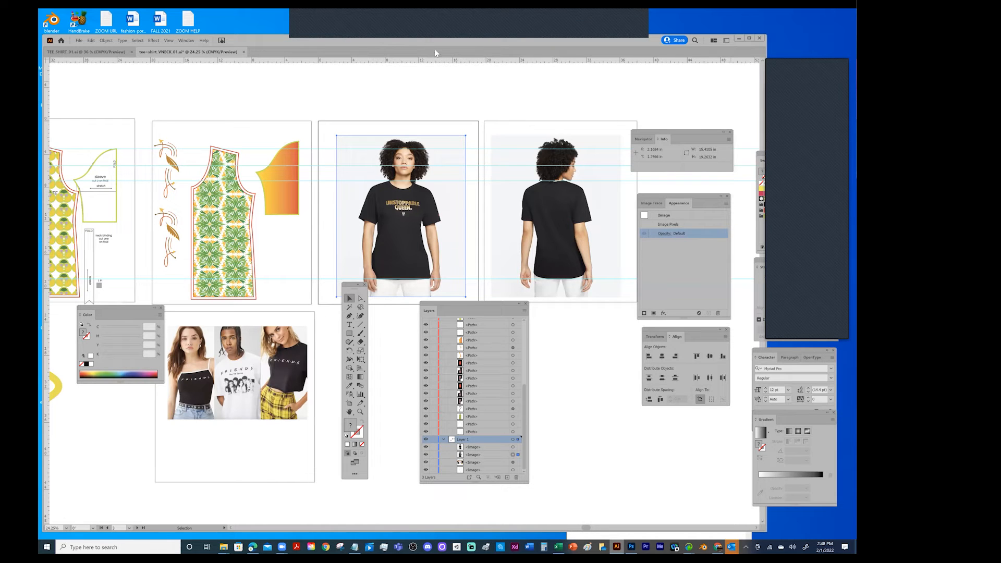
{"action": "left_click_drag", "start_coordinate": [435, 53], "coordinate": [442, 64]}
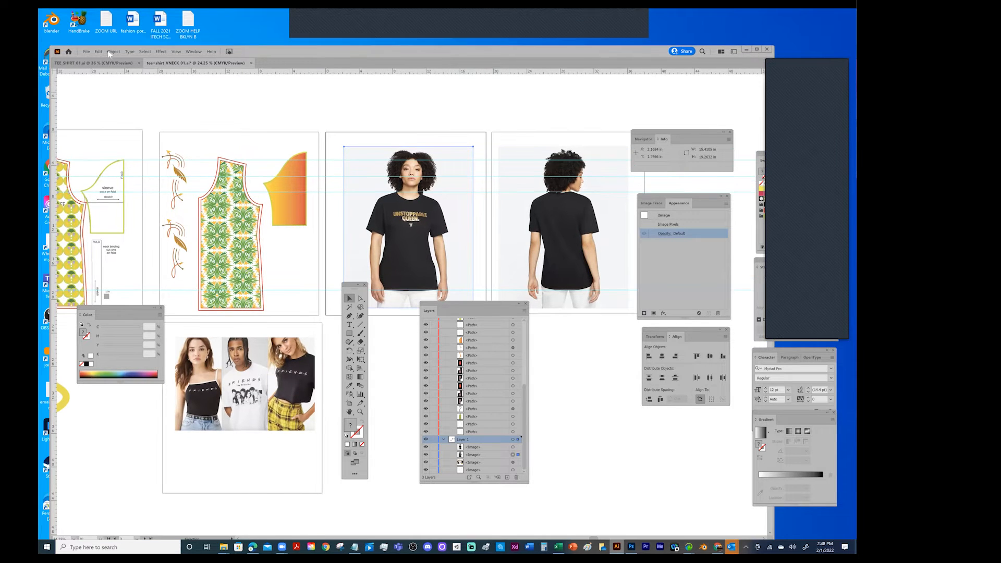
{"action": "left_click", "coordinate": [191, 52]}
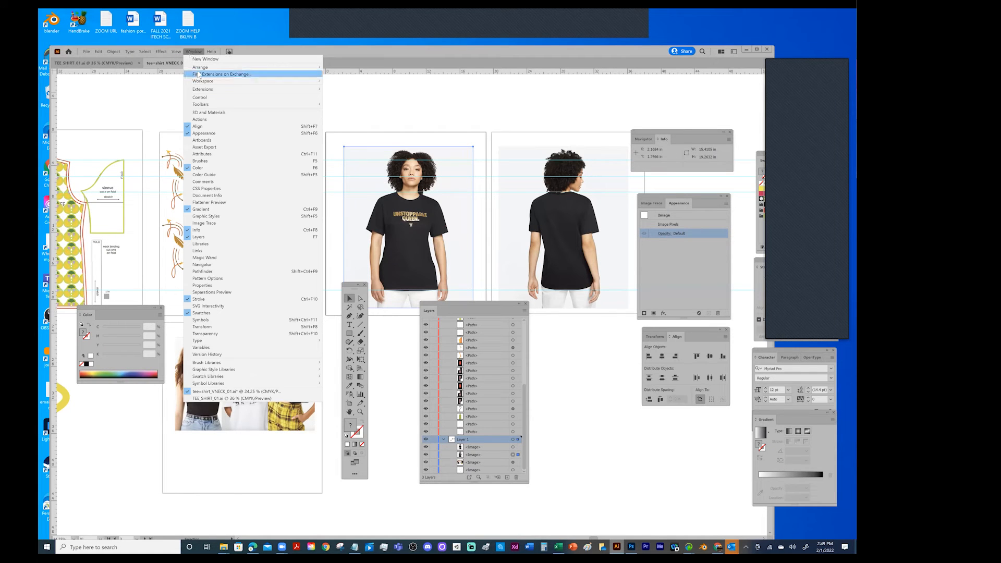
{"action": "mouse_move", "coordinate": [199, 72]}
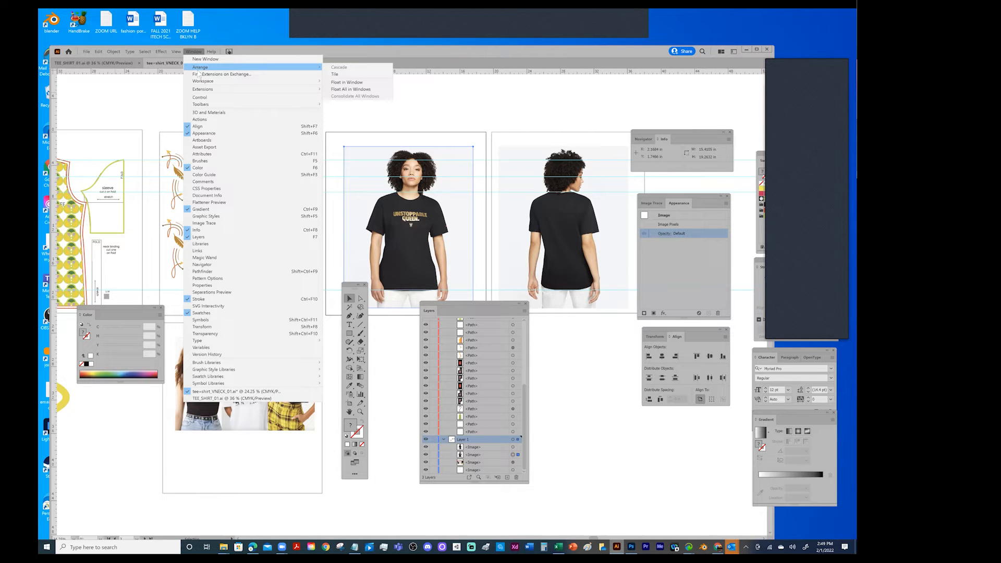
{"action": "left_click", "coordinate": [175, 52]}
{"action": "left_click", "coordinate": [176, 51]}
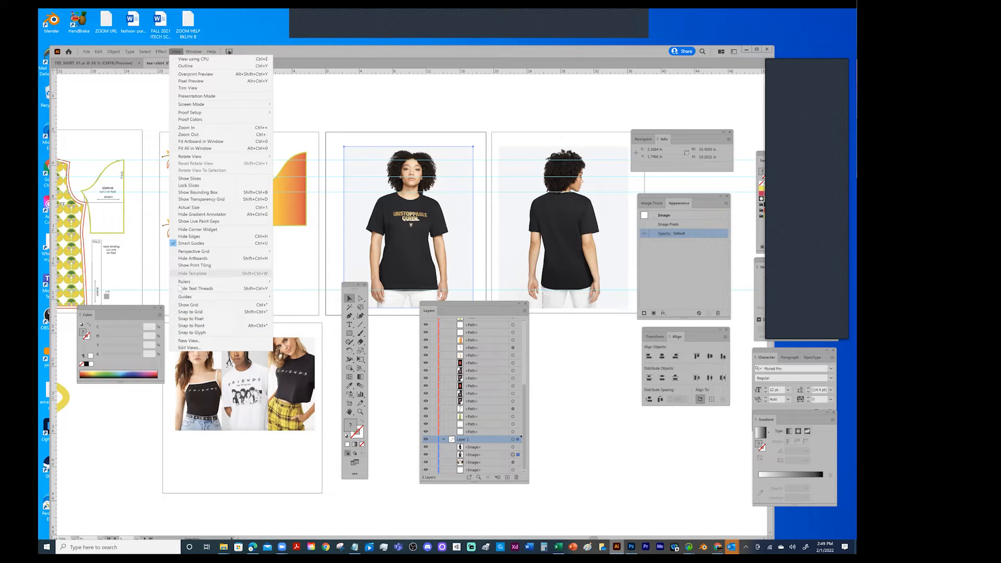
{"action": "mouse_move", "coordinate": [183, 286]}
{"action": "left_click", "coordinate": [448, 101]}
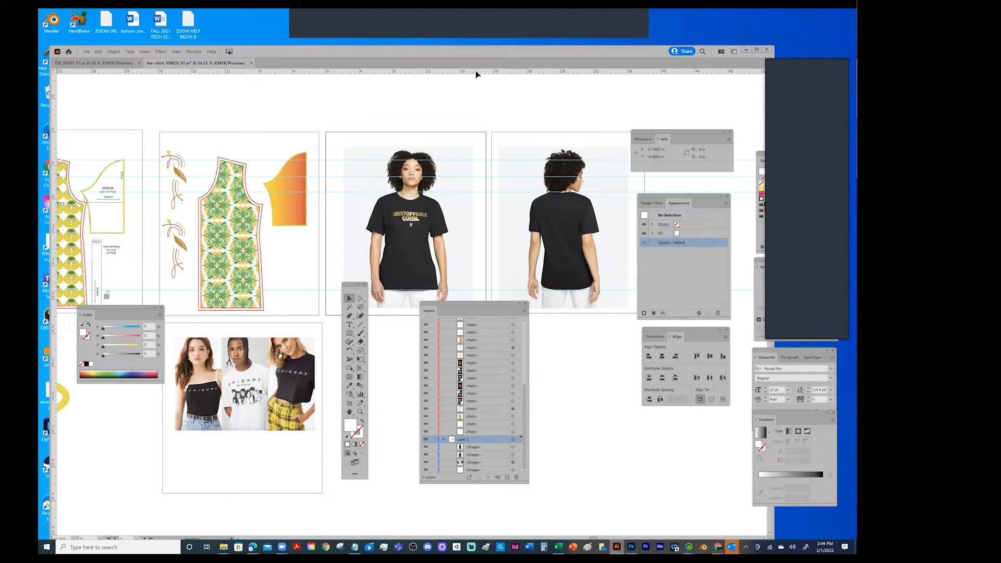
Add two horizontal guides above the artboards and two vertical guides, one of them through the middle of the front-view shirt photo.
{"action": "left_click_drag", "start_coordinate": [474, 74], "coordinate": [475, 115]}
{"action": "left_click_drag", "start_coordinate": [497, 76], "coordinate": [313, 107]}
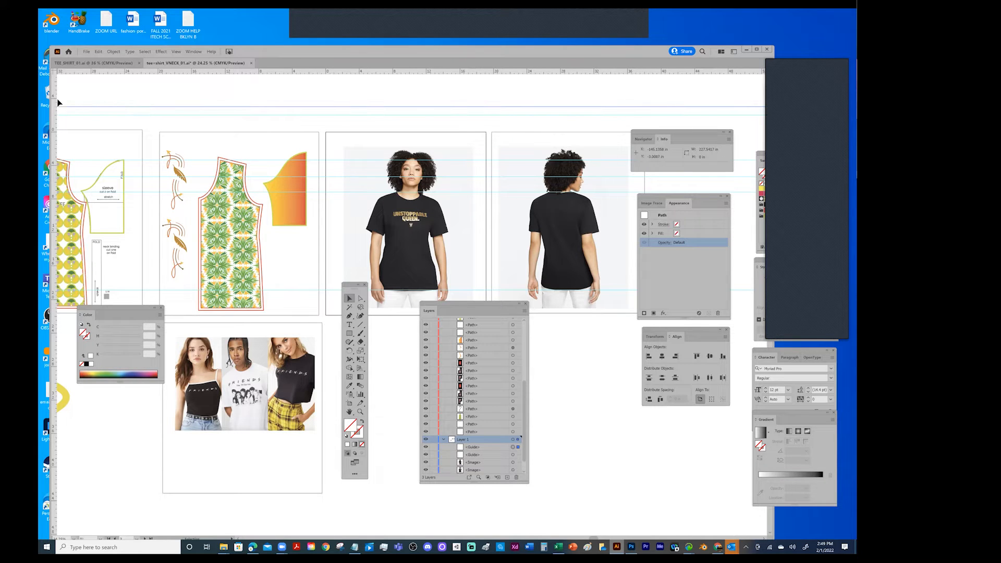
{"action": "left_click_drag", "start_coordinate": [54, 92], "coordinate": [140, 96]}
{"action": "left_click_drag", "start_coordinate": [55, 92], "coordinate": [409, 108]}
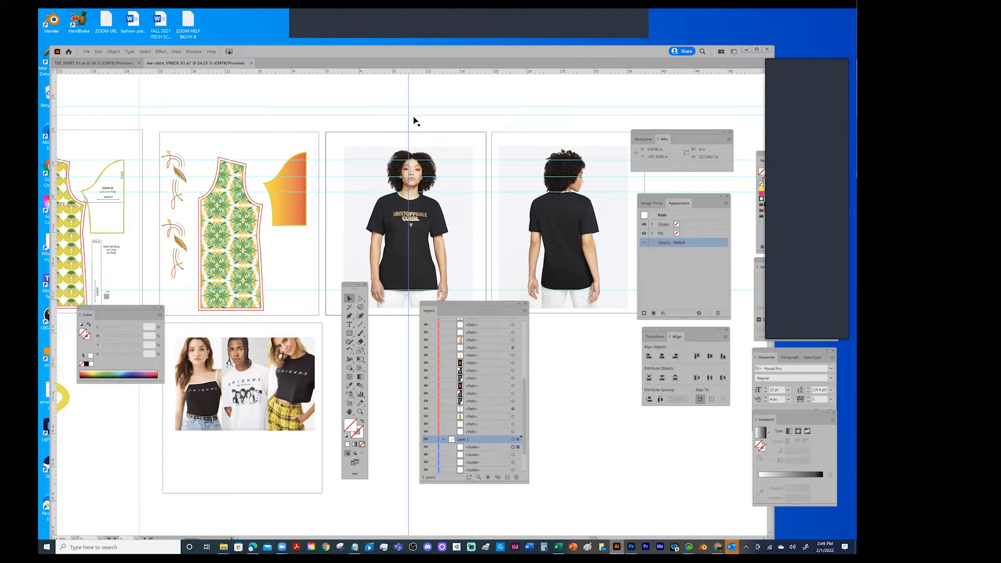
Clear all guides from the document.
{"action": "left_click", "coordinate": [176, 51]}
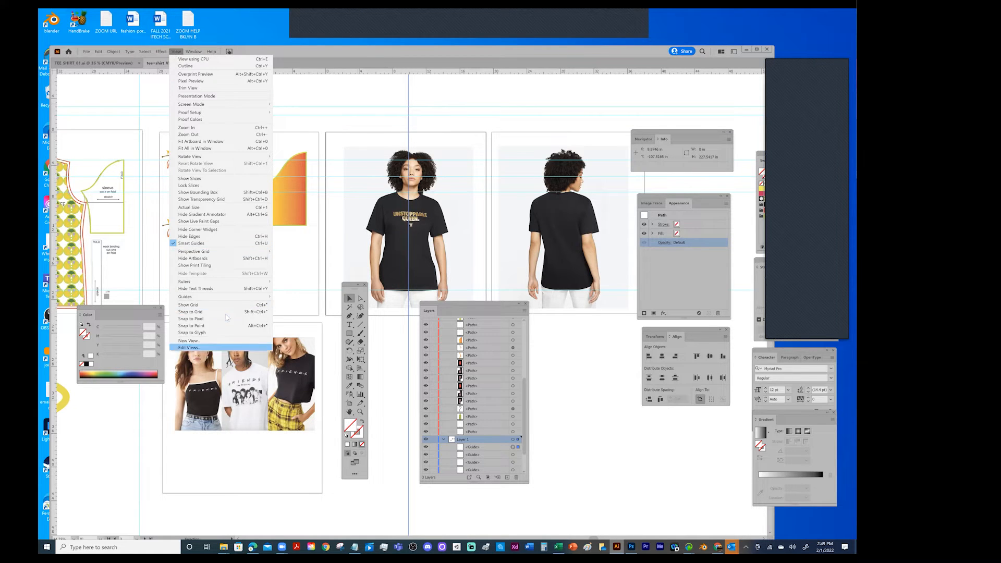
{"action": "mouse_move", "coordinate": [209, 298]}
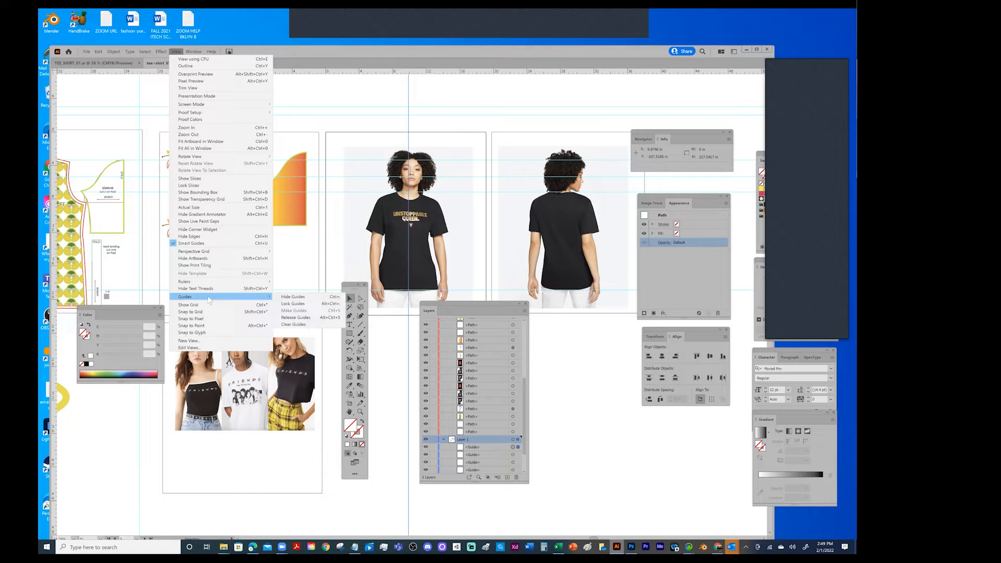
{"action": "left_click", "coordinate": [294, 324]}
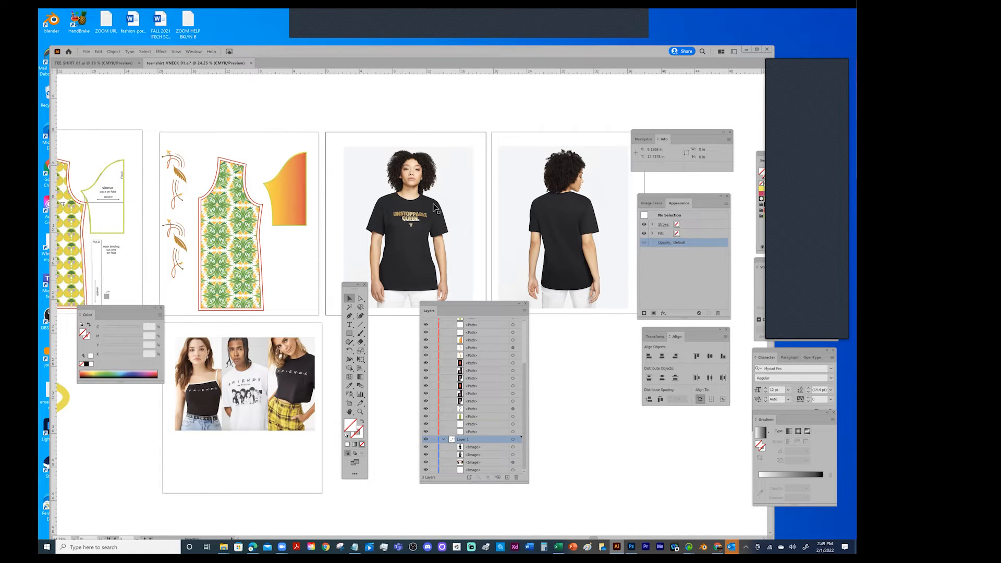
Move the small motifs and the patterned curve to below the yellow patterned V-neck artboard, beside the yellow wavy stroke.
{"action": "left_click_drag", "start_coordinate": [287, 194], "coordinate": [499, 218]}
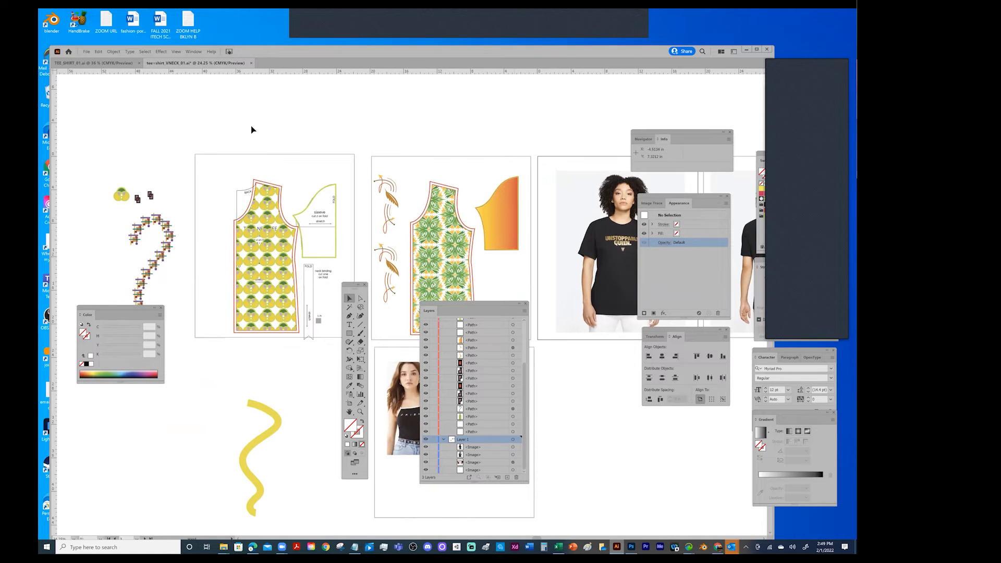
{"action": "mouse_move", "coordinate": [358, 292]}
{"action": "left_mouse_down"}
{"action": "mouse_move", "coordinate": [330, 304]}
{"action": "mouse_move", "coordinate": [111, 156]}
{"action": "mouse_move", "coordinate": [154, 159]}
{"action": "mouse_move", "coordinate": [193, 209]}
{"action": "mouse_move", "coordinate": [269, 395]}
{"action": "mouse_move", "coordinate": [326, 405]}
{"action": "mouse_move", "coordinate": [318, 406]}
{"action": "left_mouse_up"}
{"action": "left_click", "coordinate": [156, 221]}
{"action": "left_click_drag", "start_coordinate": [104, 181], "coordinate": [160, 228]}
{"action": "mouse_move", "coordinate": [120, 193]}
{"action": "left_mouse_down"}
{"action": "mouse_move", "coordinate": [231, 314]}
{"action": "mouse_move", "coordinate": [271, 369]}
{"action": "mouse_move", "coordinate": [266, 378]}
{"action": "left_mouse_up"}
{"action": "left_click", "coordinate": [155, 152]}
Move the toolbar and the Color panel to the empty area beside the yellow patterned V-neck artboard.
{"action": "left_click_drag", "start_coordinate": [187, 203], "coordinate": [161, 142]}
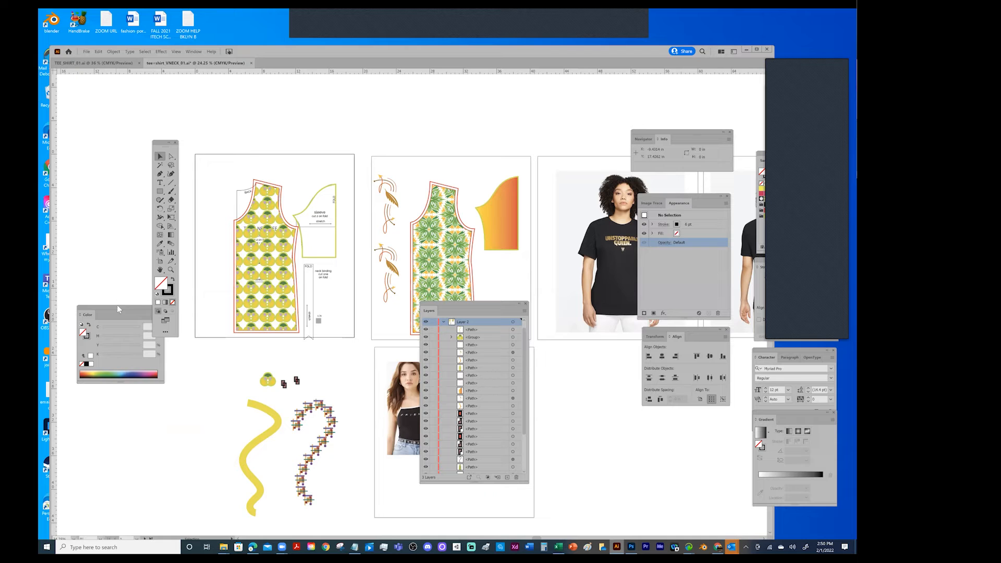
{"action": "left_click_drag", "start_coordinate": [119, 308], "coordinate": [118, 394]}
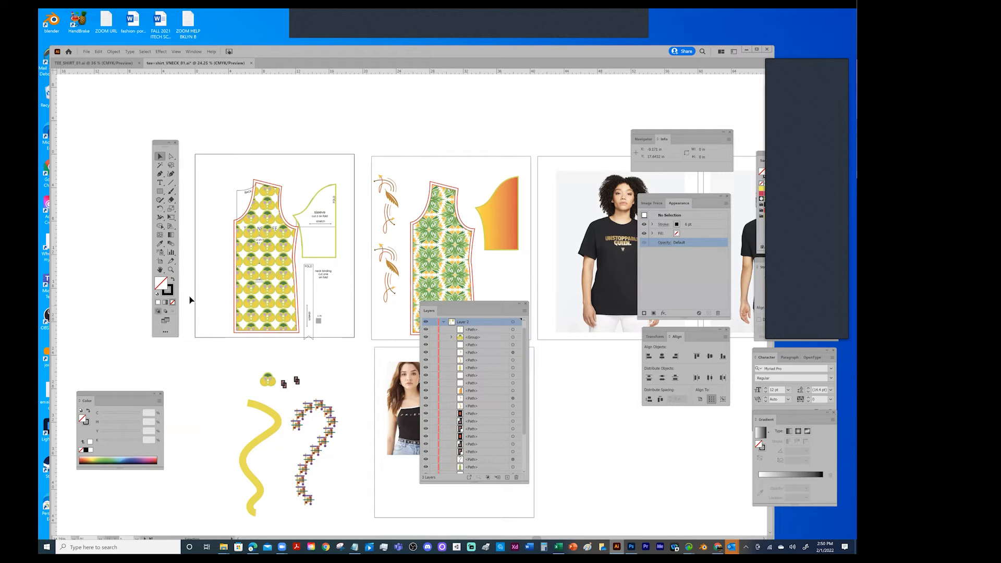
Switch to the Essentials Classic workspace and float the Color panel over the canvas above the artboards.
{"action": "left_click", "coordinate": [159, 263]}
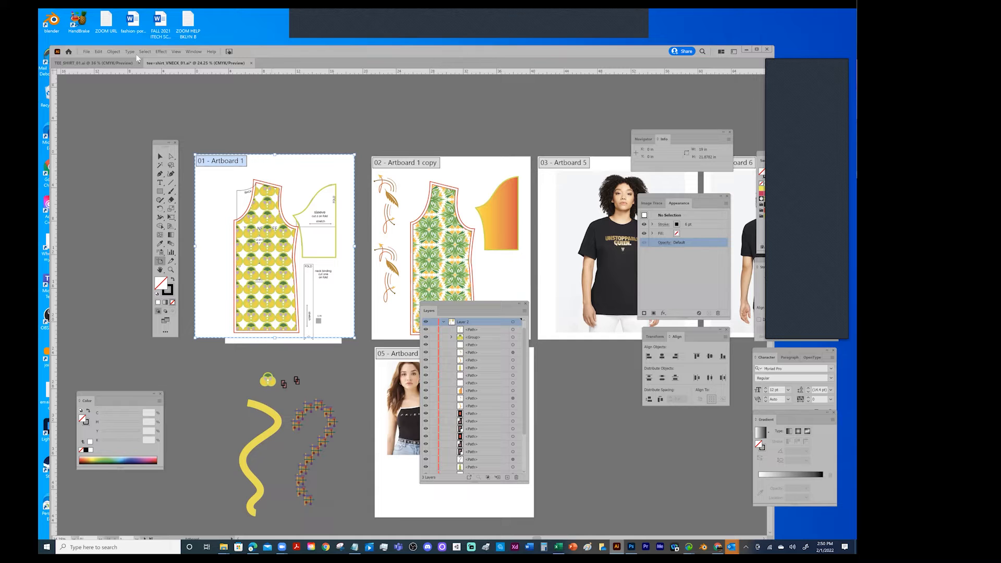
{"action": "left_click", "coordinate": [193, 52]}
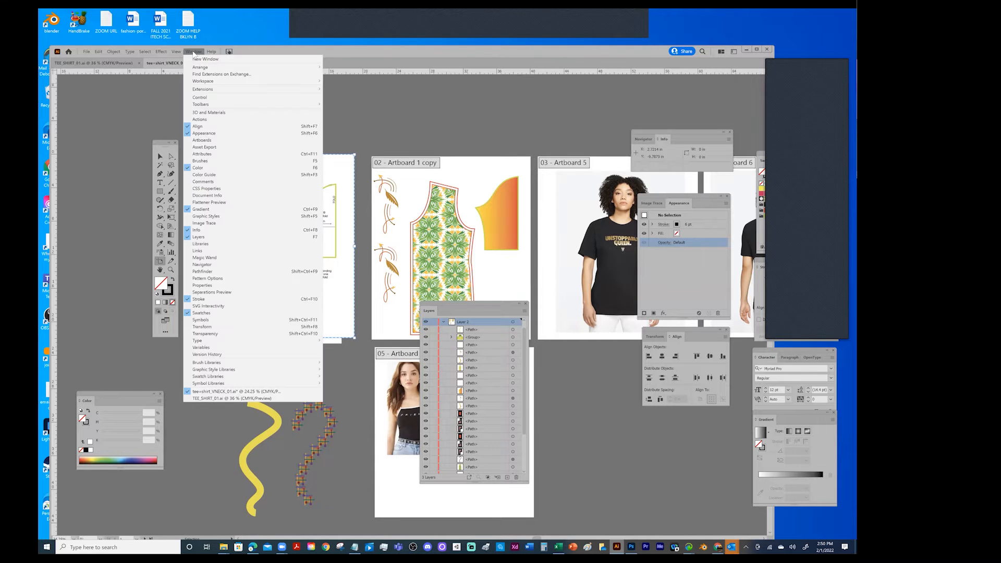
{"action": "mouse_move", "coordinate": [300, 81]}
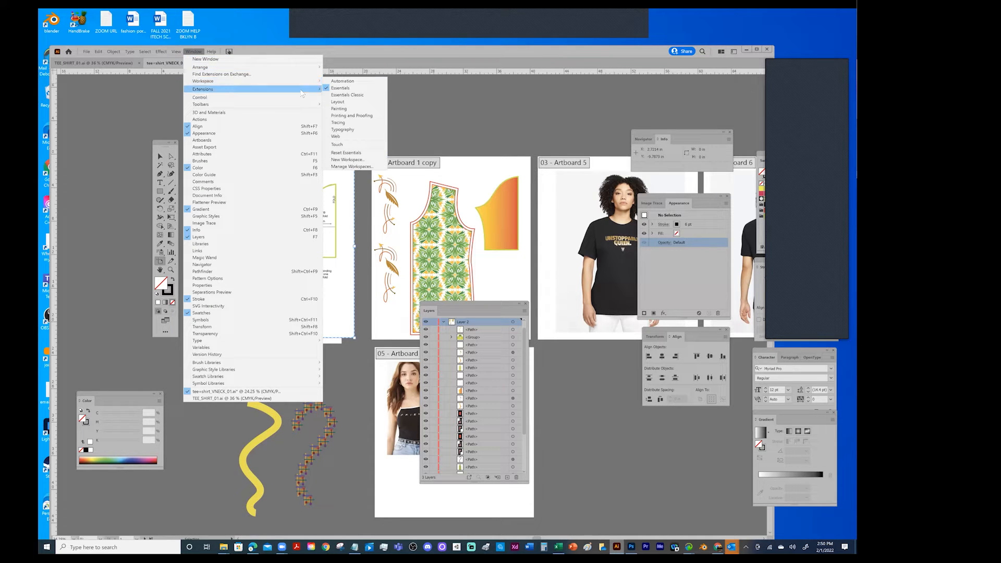
{"action": "left_click", "coordinate": [341, 95]}
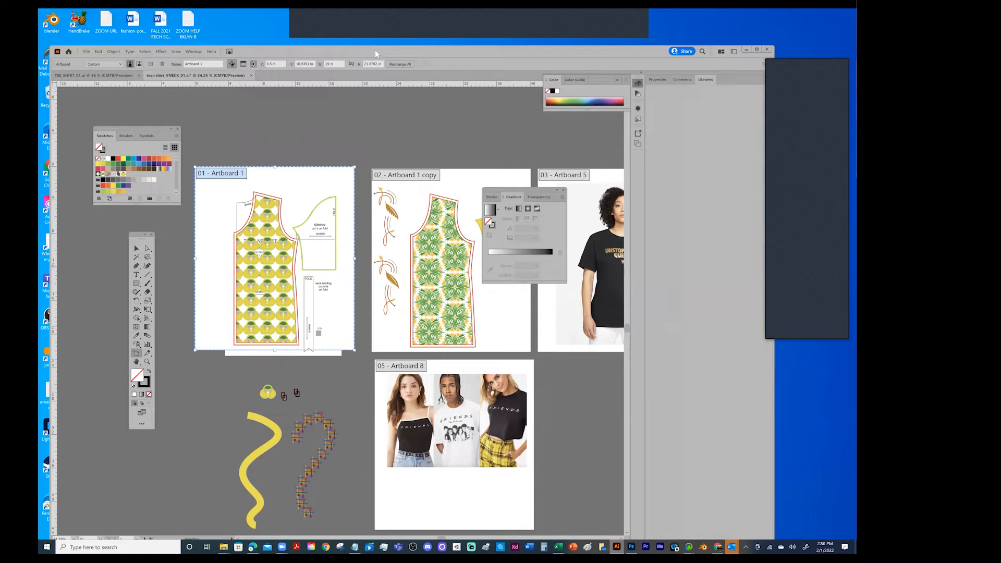
{"action": "left_click_drag", "start_coordinate": [375, 49], "coordinate": [367, 51]}
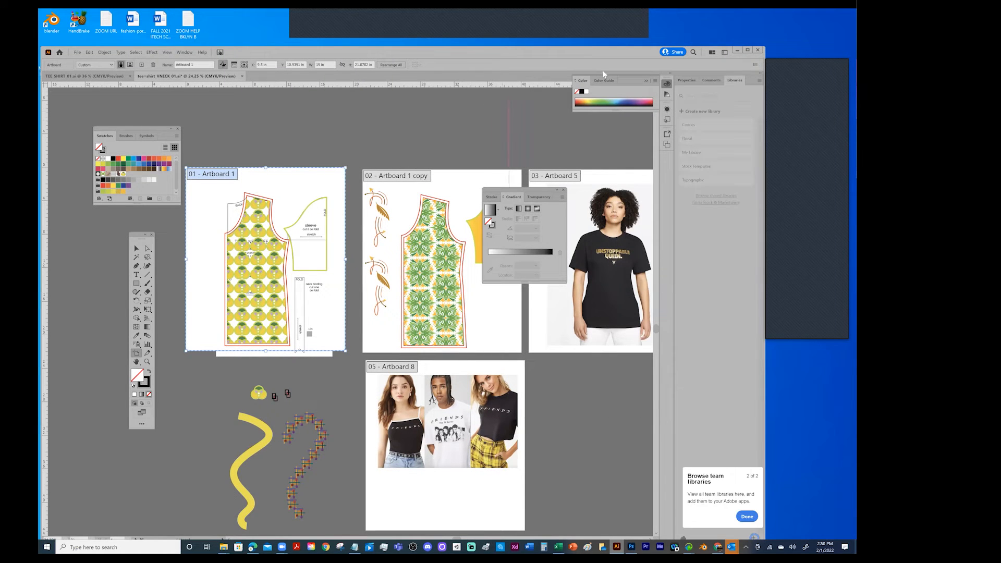
{"action": "left_click_drag", "start_coordinate": [624, 77], "coordinate": [580, 109]}
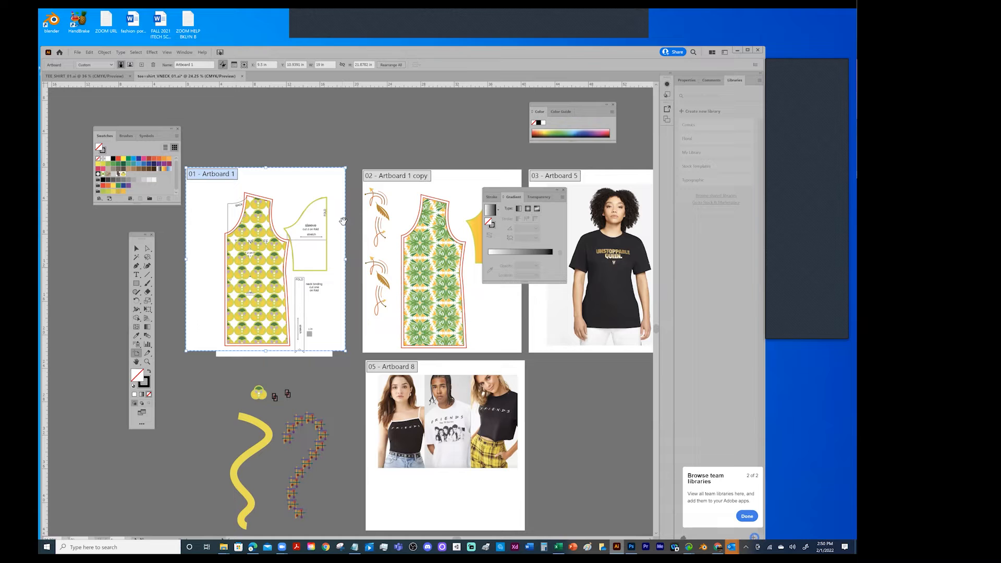
Draw a new artboard about 15.2 in wide and 21.9 in high beside the yellow patterned V-neck artboard, with matching height.
{"action": "left_click_drag", "start_coordinate": [287, 232], "coordinate": [455, 191]}
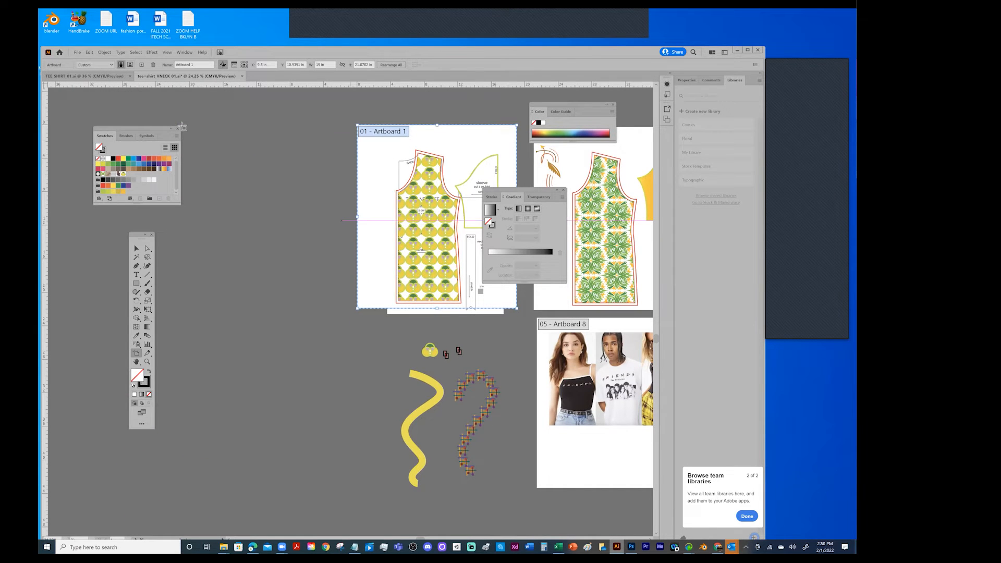
{"action": "left_click_drag", "start_coordinate": [208, 125], "coordinate": [337, 309]}
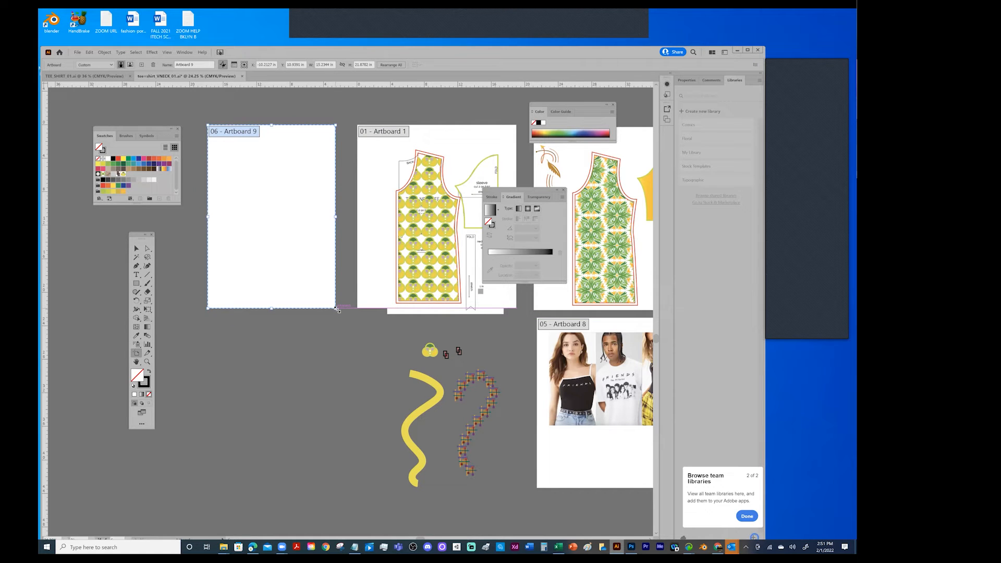
{"action": "left_click", "coordinate": [136, 249]}
Move the yellow and green motif from above the wavy stroke onto the new empty artboard.
{"action": "left_click_drag", "start_coordinate": [421, 367], "coordinate": [375, 323]}
{"action": "left_click_drag", "start_coordinate": [321, 285], "coordinate": [384, 479]}
{"action": "left_click_drag", "start_coordinate": [450, 454], "coordinate": [450, 454]}
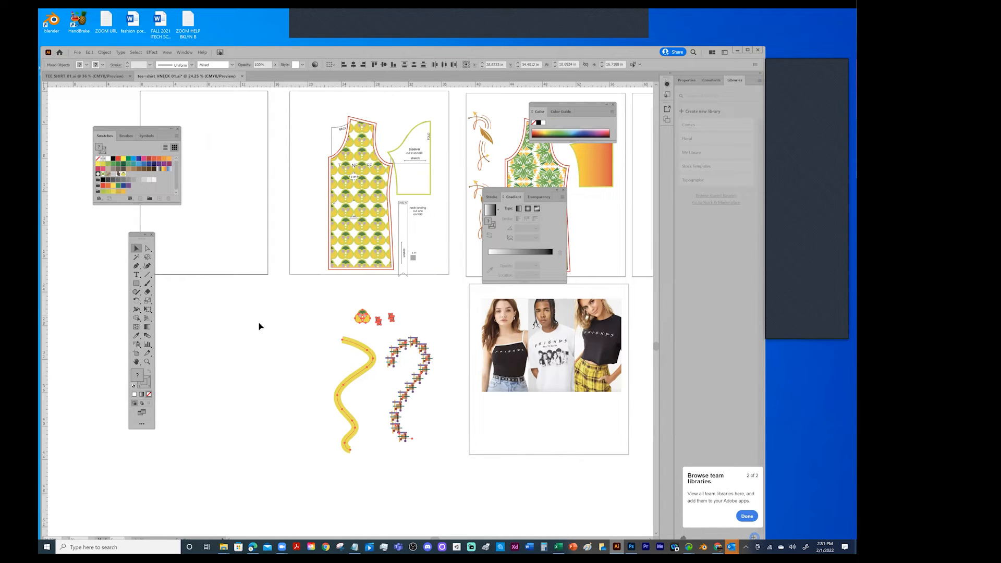
{"action": "left_click", "coordinate": [339, 312]}
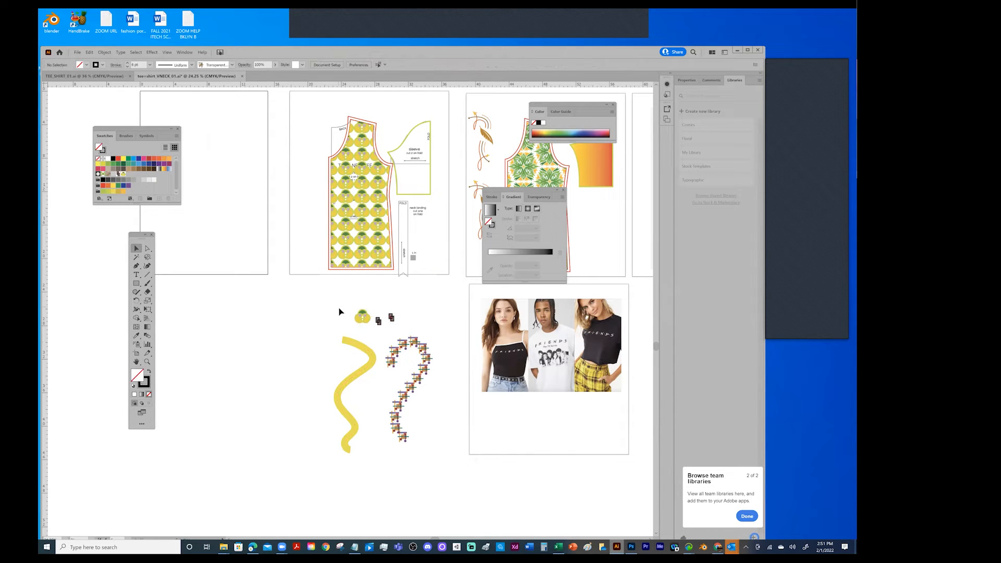
{"action": "left_click_drag", "start_coordinate": [370, 318], "coordinate": [221, 206]}
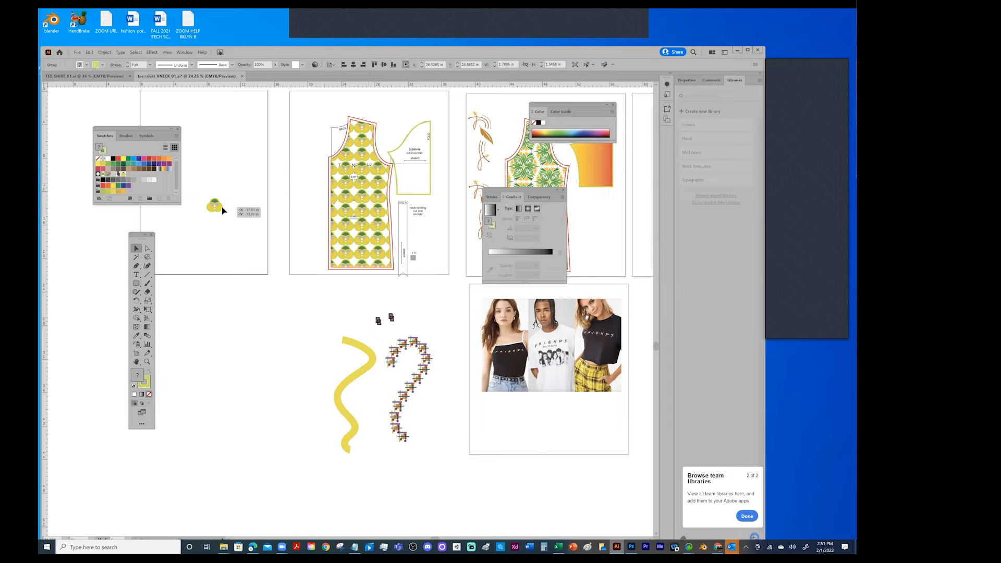
{"action": "mouse_move", "coordinate": [248, 353]}
{"action": "left_mouse_down"}
{"action": "mouse_move", "coordinate": [329, 421]}
{"action": "mouse_move", "coordinate": [302, 382]}
{"action": "mouse_move", "coordinate": [241, 362]}
{"action": "left_mouse_up"}
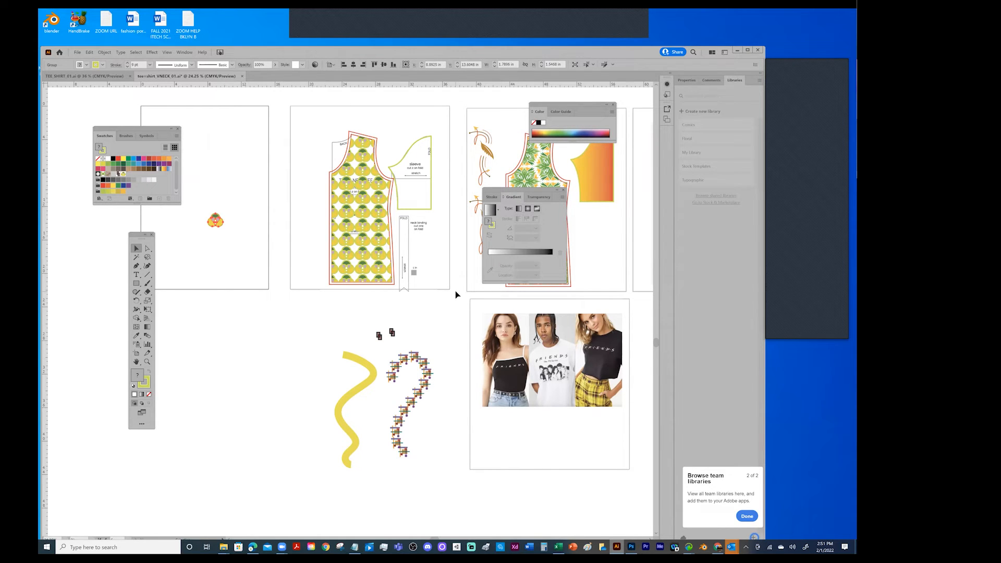
Move both orange brush-stroke motifs from the green patterned V-neck artboard to the empty canvas below the new artboard.
{"action": "left_click_drag", "start_coordinate": [424, 229], "coordinate": [265, 273]}
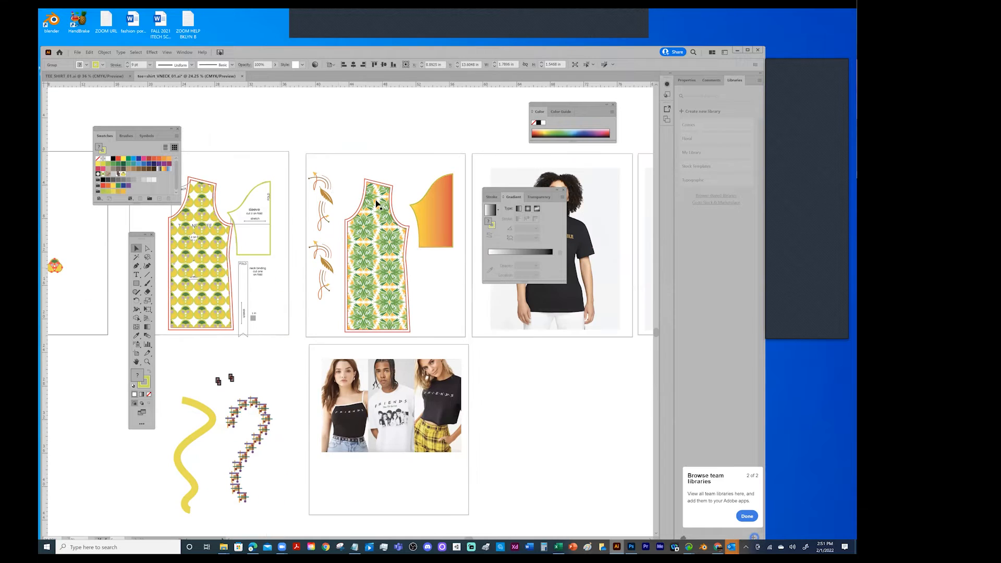
{"action": "mouse_move", "coordinate": [314, 202]}
{"action": "left_mouse_down"}
{"action": "mouse_move", "coordinate": [193, 414]}
{"action": "mouse_move", "coordinate": [164, 432]}
{"action": "mouse_move", "coordinate": [224, 422]}
{"action": "mouse_move", "coordinate": [128, 459]}
{"action": "mouse_move", "coordinate": [70, 400]}
{"action": "left_mouse_up"}
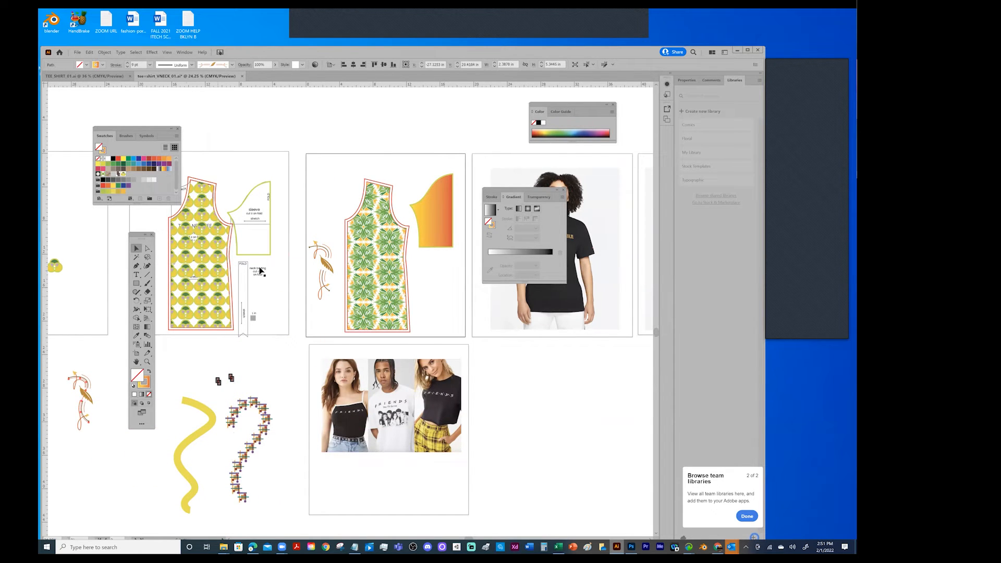
{"action": "left_click_drag", "start_coordinate": [317, 262], "coordinate": [120, 414]}
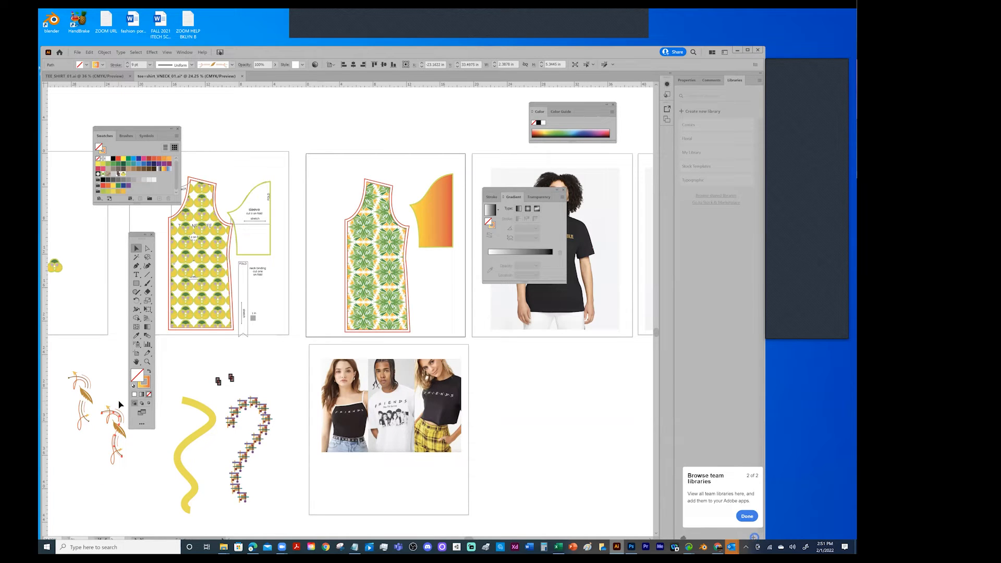
Move the Gradient and Color panels to the empty canvas below the black tee shirt photos.
{"action": "mouse_move", "coordinate": [511, 190]}
{"action": "left_mouse_down"}
{"action": "mouse_move", "coordinate": [526, 331]}
{"action": "mouse_move", "coordinate": [566, 399]}
{"action": "mouse_move", "coordinate": [575, 394]}
{"action": "left_mouse_up"}
{"action": "left_click_drag", "start_coordinate": [580, 271], "coordinate": [370, 276]}
{"action": "left_click_drag", "start_coordinate": [497, 264], "coordinate": [520, 249]}
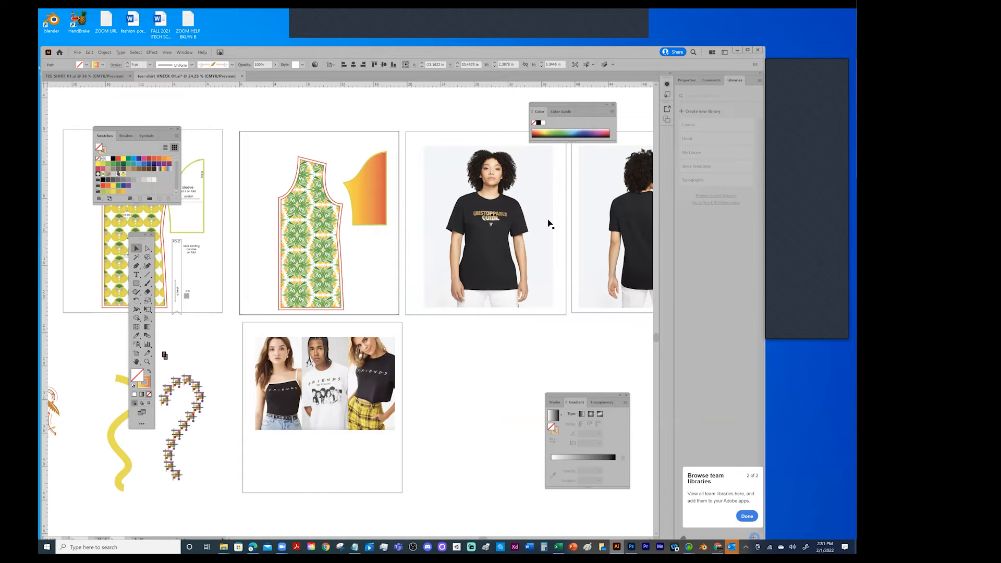
{"action": "left_click_drag", "start_coordinate": [505, 217], "coordinate": [441, 220]}
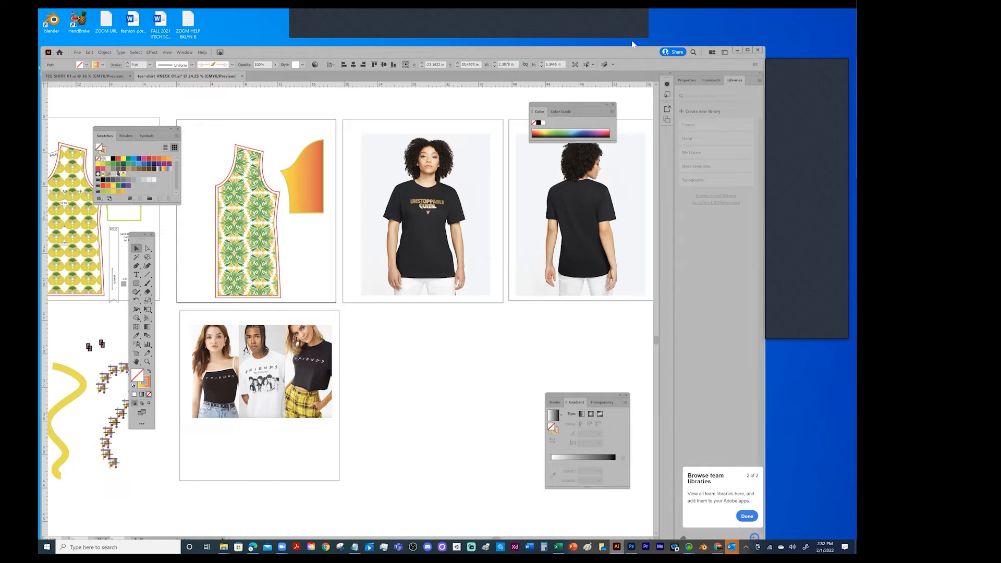
{"action": "left_click_drag", "start_coordinate": [573, 104], "coordinate": [389, 316]}
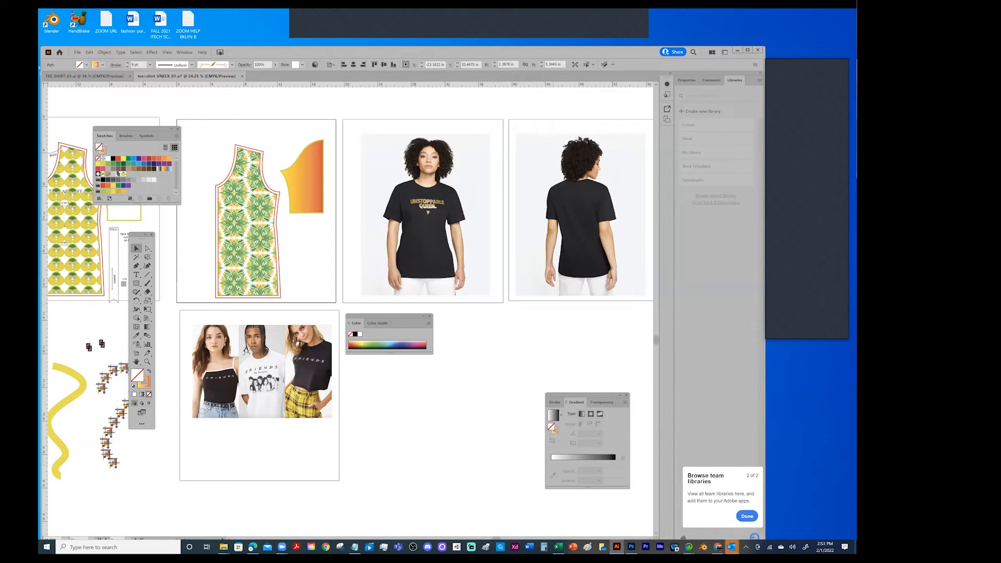
Switch to the Adobe Color page in the browser and copy the hex code #6B38E0 of colour C.
{"action": "mouse_move", "coordinate": [689, 547]}
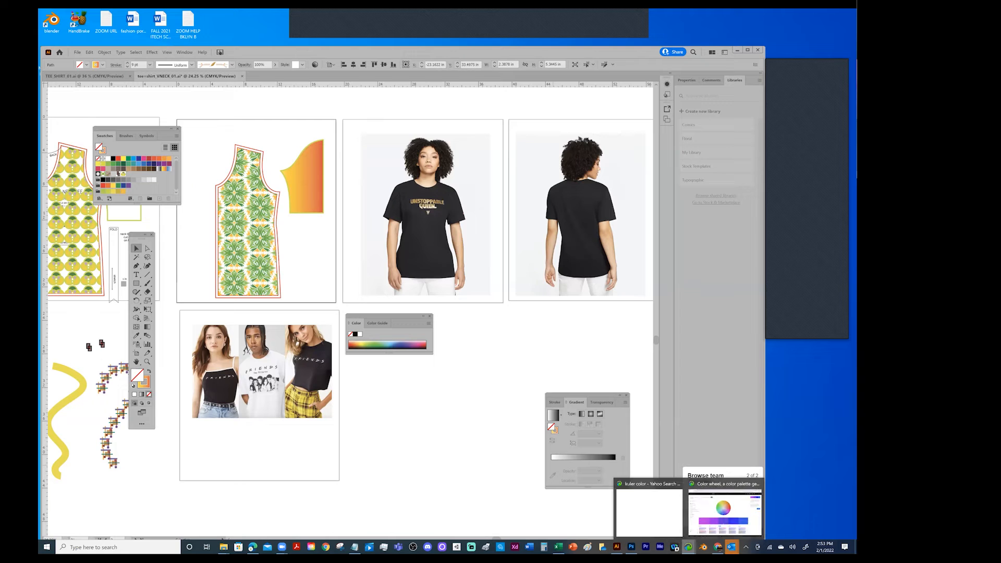
{"action": "left_click", "coordinate": [724, 508]}
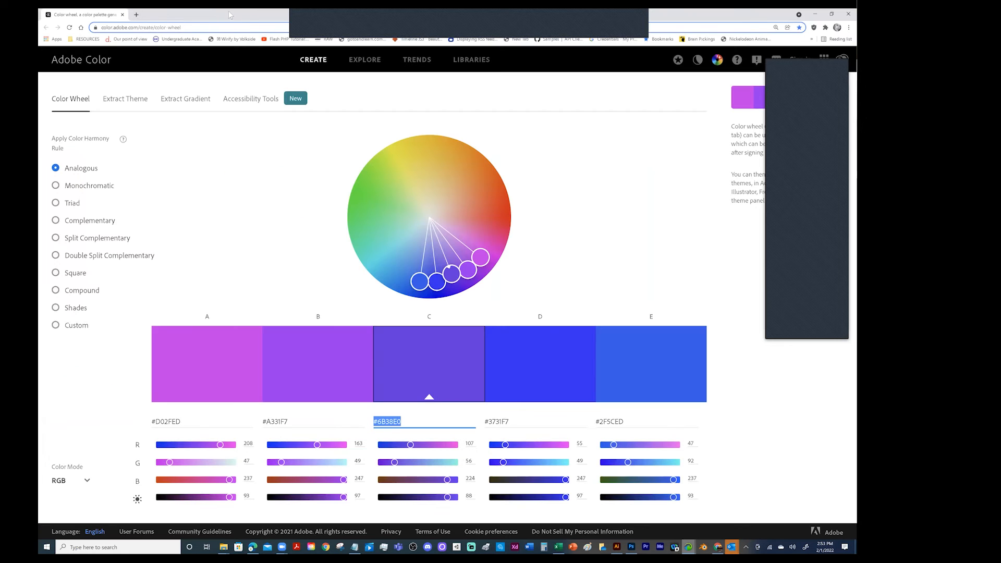
{"action": "left_click", "coordinate": [194, 28]}
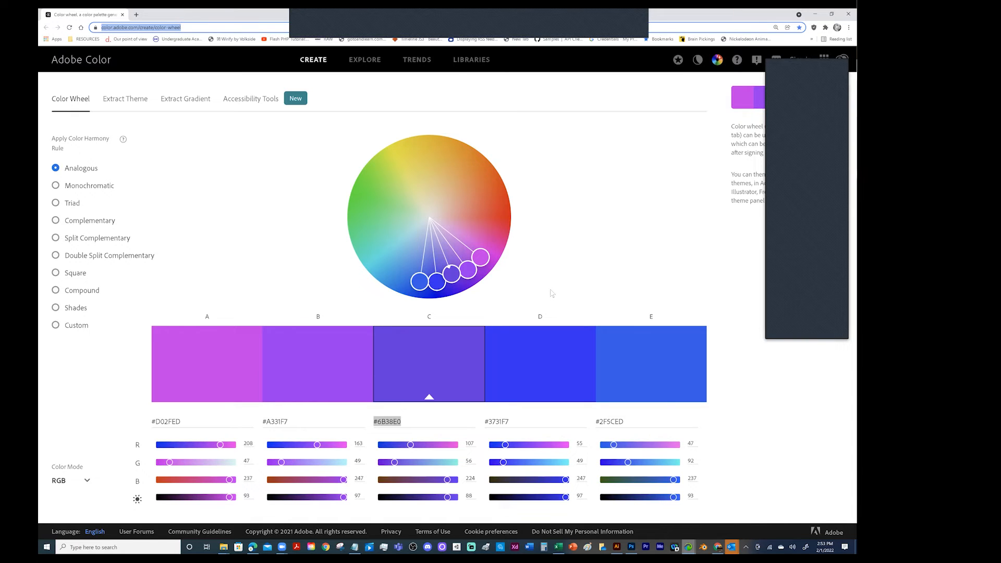
{"action": "left_click", "coordinate": [412, 425]}
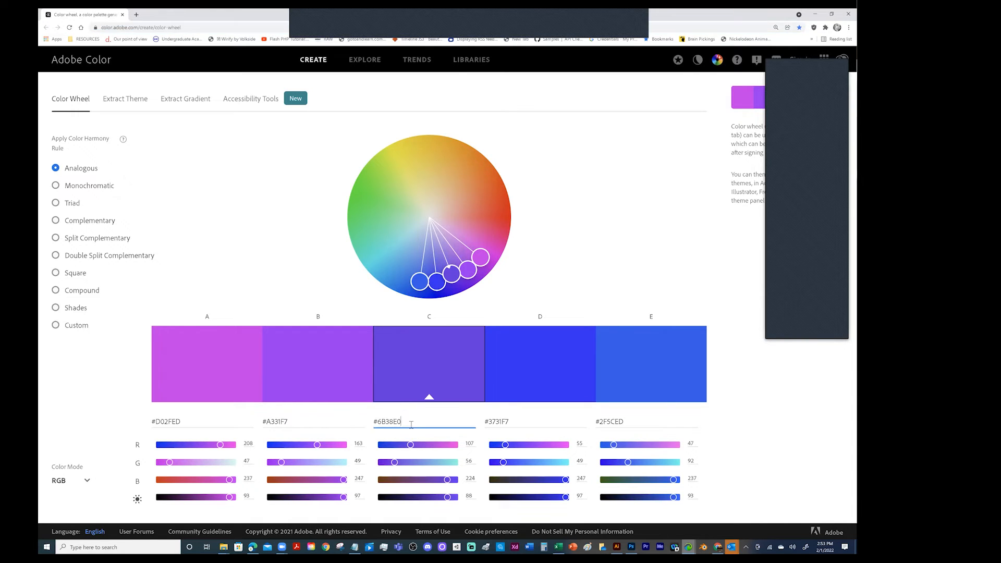
{"action": "key", "text": "ctrl+a"}
{"action": "key", "text": "ctrl+c"}
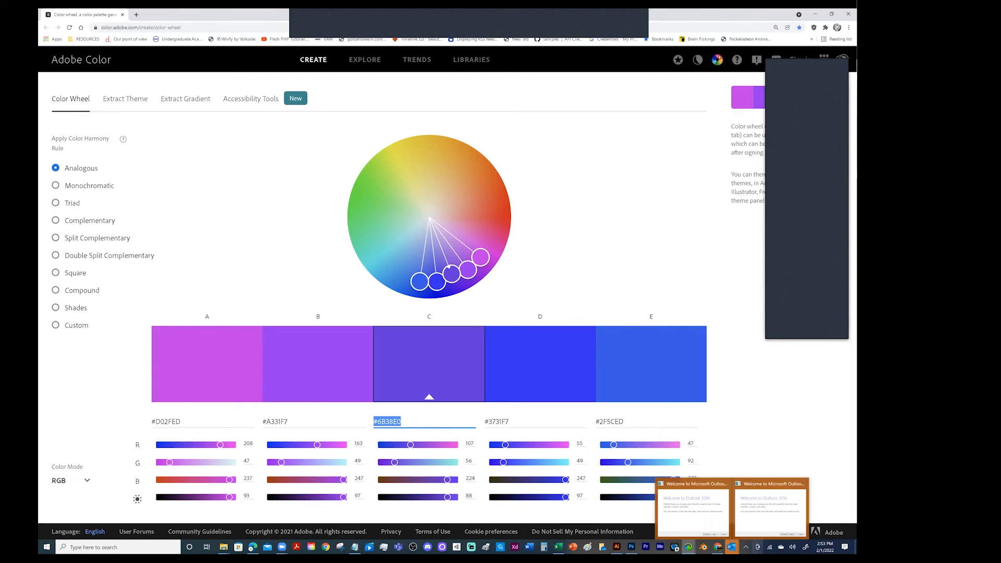
Switch back to Illustrator and arrange the toolbar and Color panel around an empty canvas area beside the group photo artboard.
{"action": "mouse_move", "coordinate": [718, 547]}
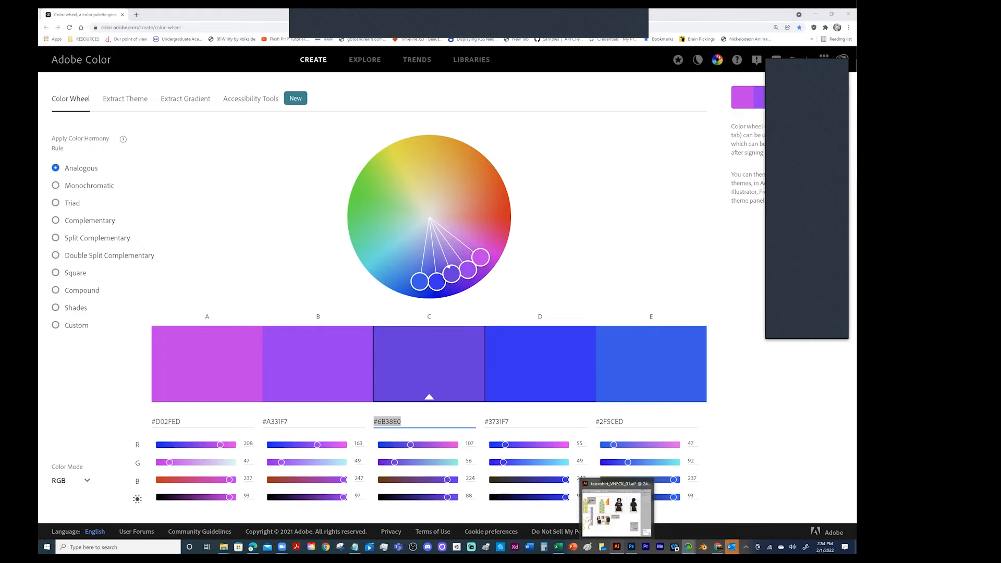
{"action": "left_click", "coordinate": [617, 547]}
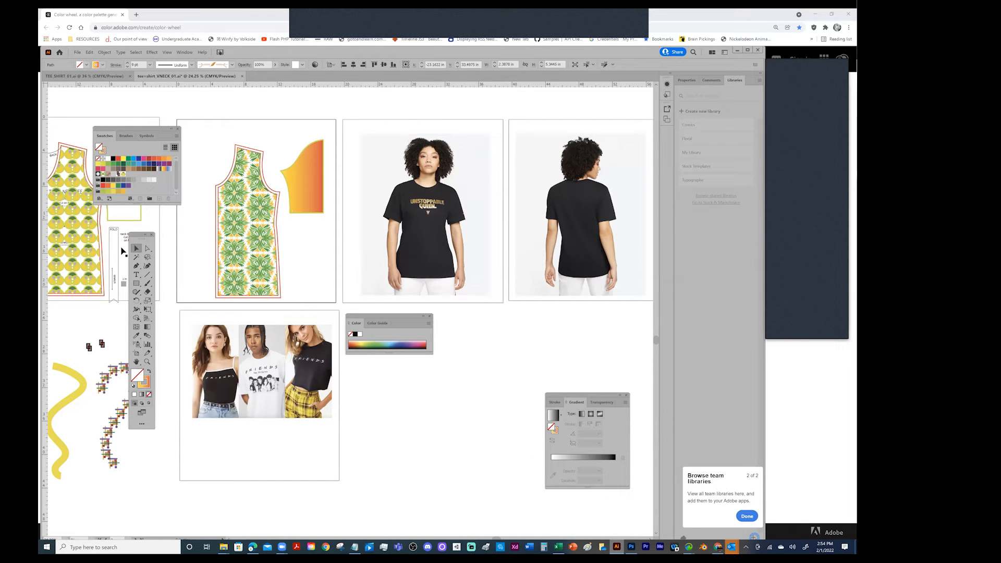
{"action": "left_click_drag", "start_coordinate": [142, 234], "coordinate": [348, 179]}
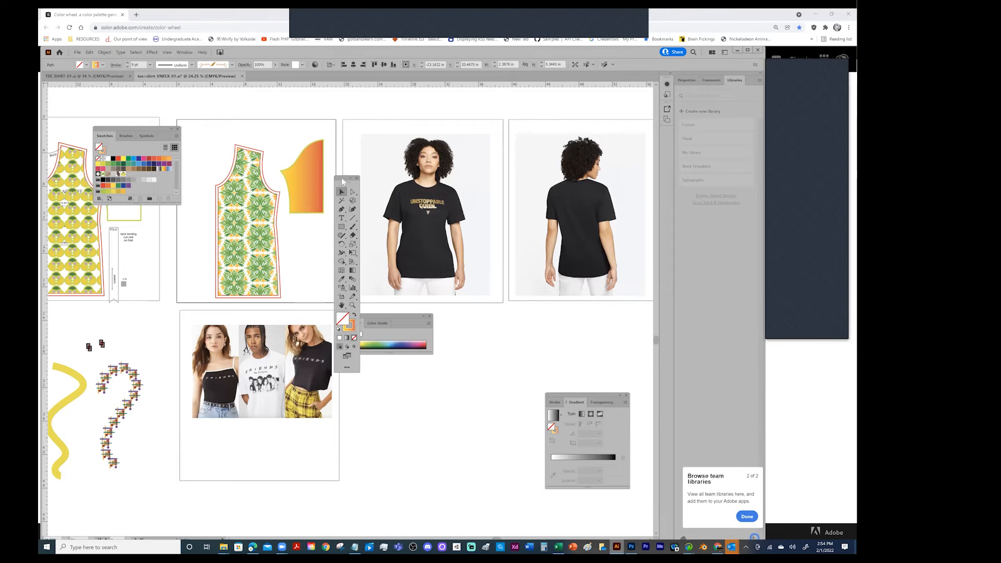
{"action": "left_click_drag", "start_coordinate": [477, 402], "coordinate": [421, 205]}
{"action": "scroll", "coordinate": [421, 206], "scroll_direction": "up", "scroll_amount": 1}
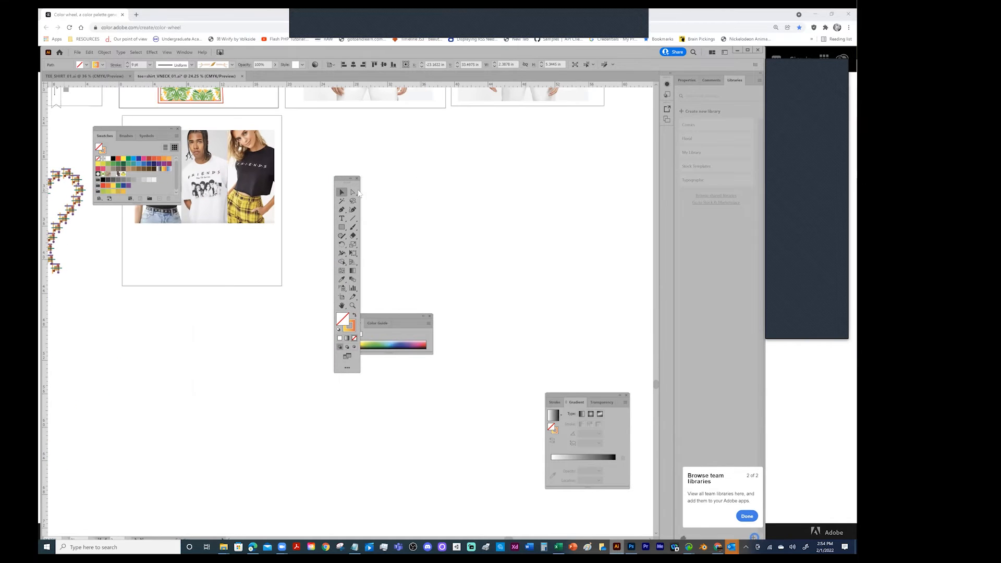
{"action": "left_click_drag", "start_coordinate": [385, 315], "coordinate": [589, 339]}
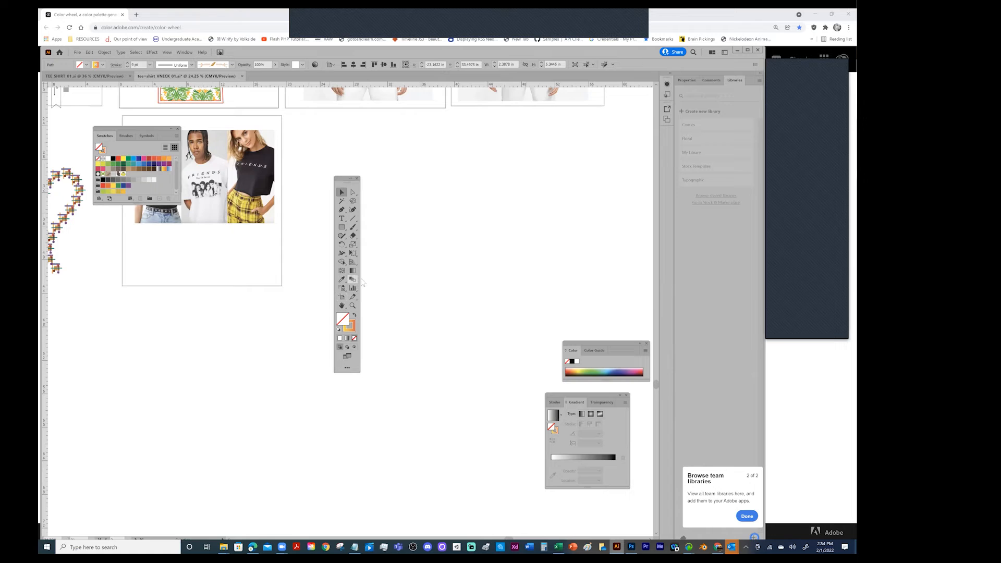
{"action": "left_click", "coordinate": [342, 227]}
{"action": "left_click", "coordinate": [474, 196]}
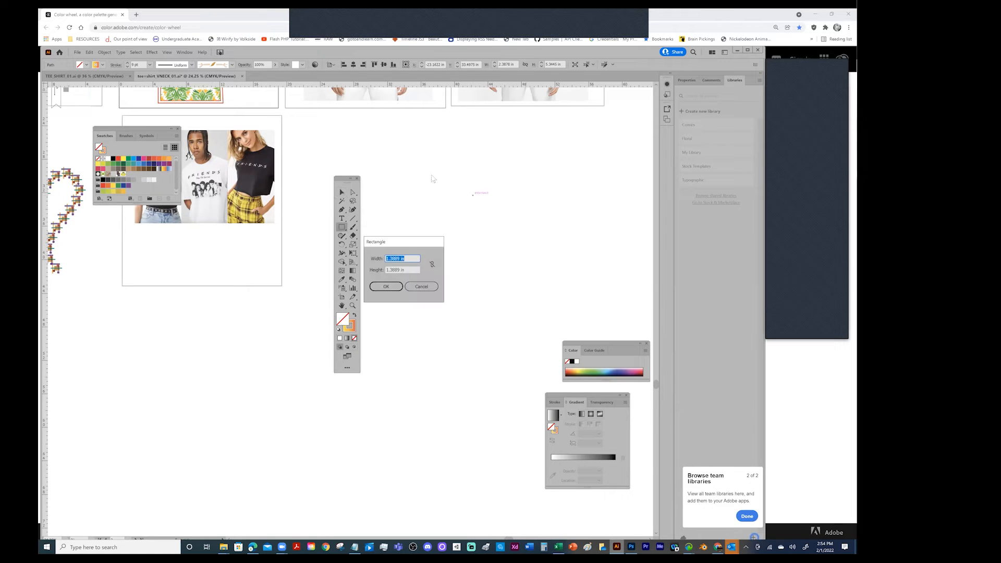
{"action": "left_click", "coordinate": [422, 286]}
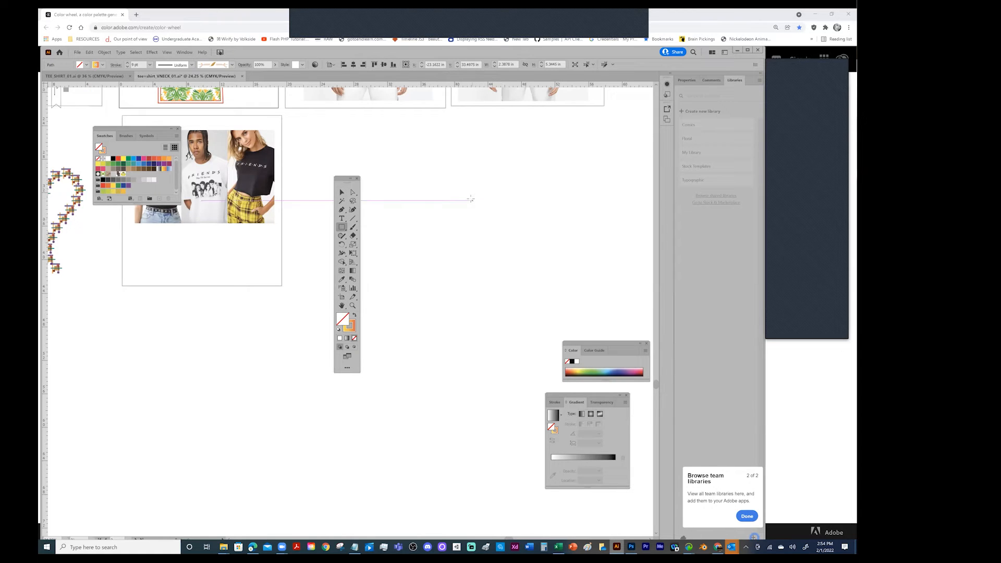
{"action": "key", "text": "ctrl+a"}
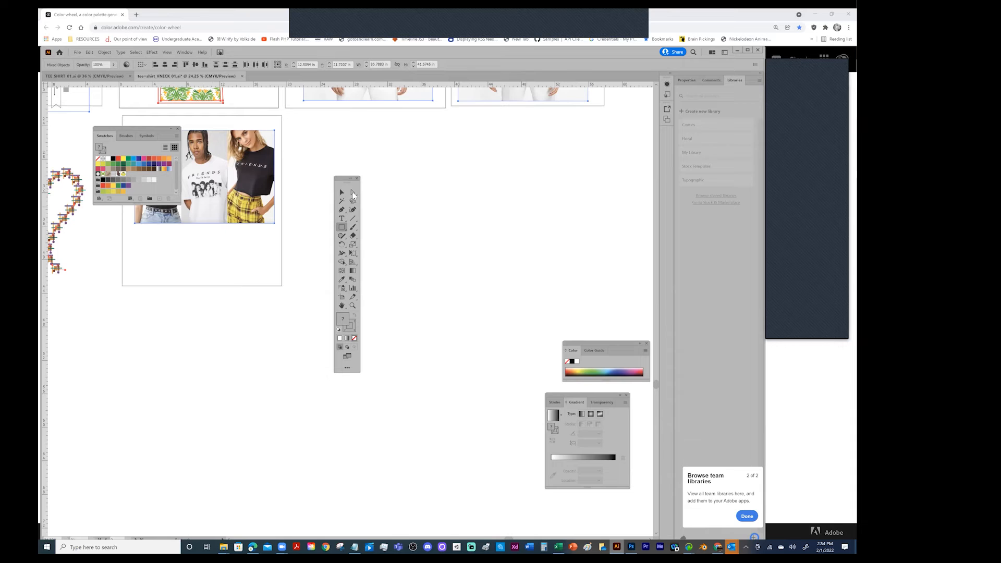
{"action": "left_click", "coordinate": [342, 192]}
{"action": "left_click", "coordinate": [361, 228]}
Draw a rectangle about 15.2 by 11.1 in on the empty canvas beside the group photo artboard and set its stroke to 40 pt.
{"action": "left_click", "coordinate": [342, 226]}
{"action": "left_click_drag", "start_coordinate": [431, 177], "coordinate": [558, 270]}
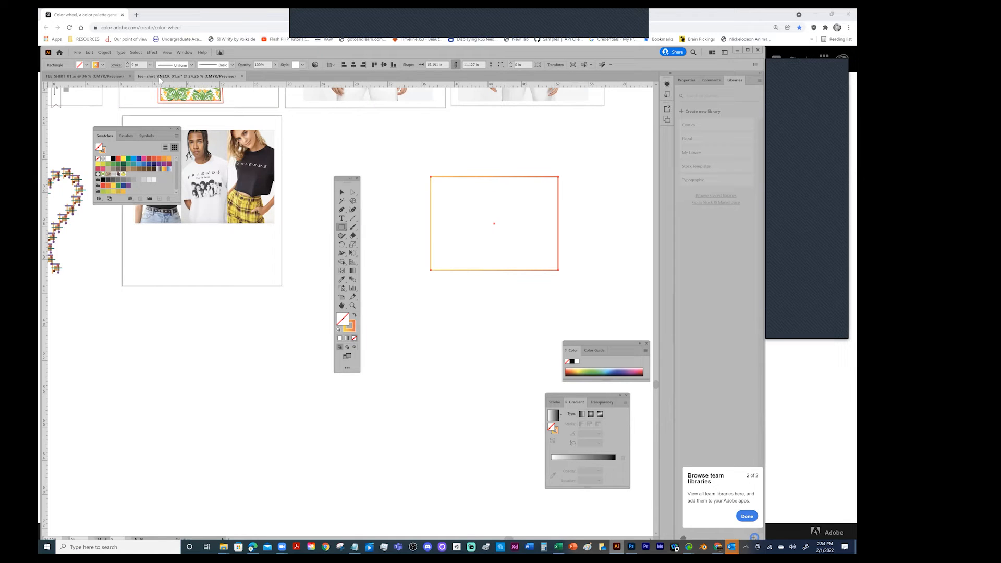
{"action": "left_click", "coordinate": [150, 64]}
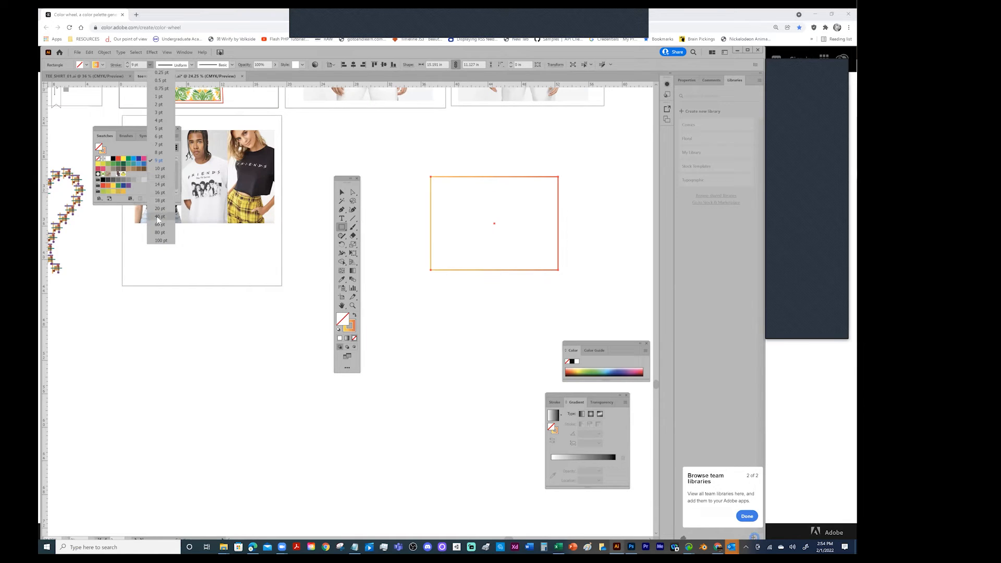
{"action": "left_click", "coordinate": [161, 219]}
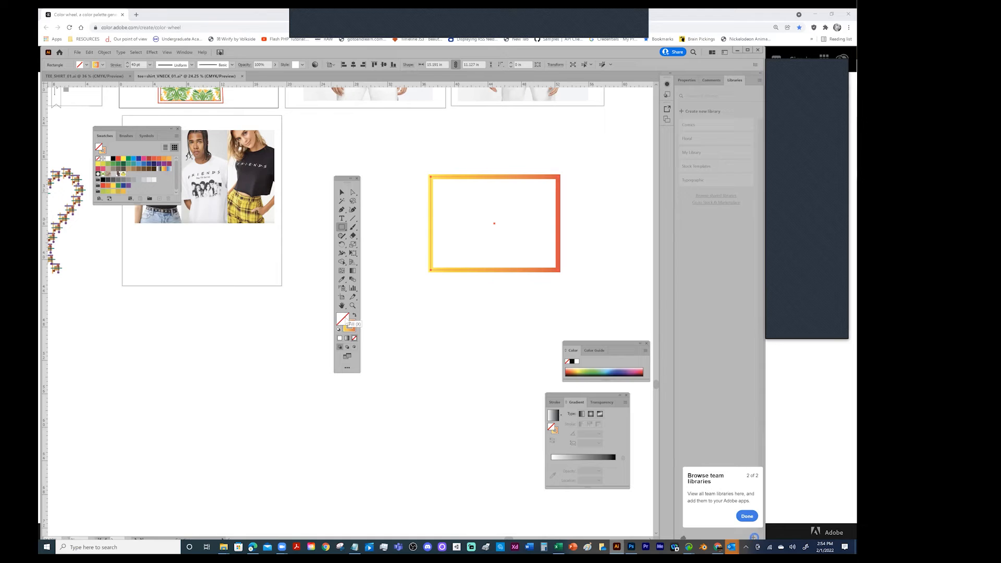
Fill the rectangle with the copied hex colour #6B38E0 and compare it with colour C on the Adobe Color page.
{"action": "double_click", "coordinate": [344, 319]}
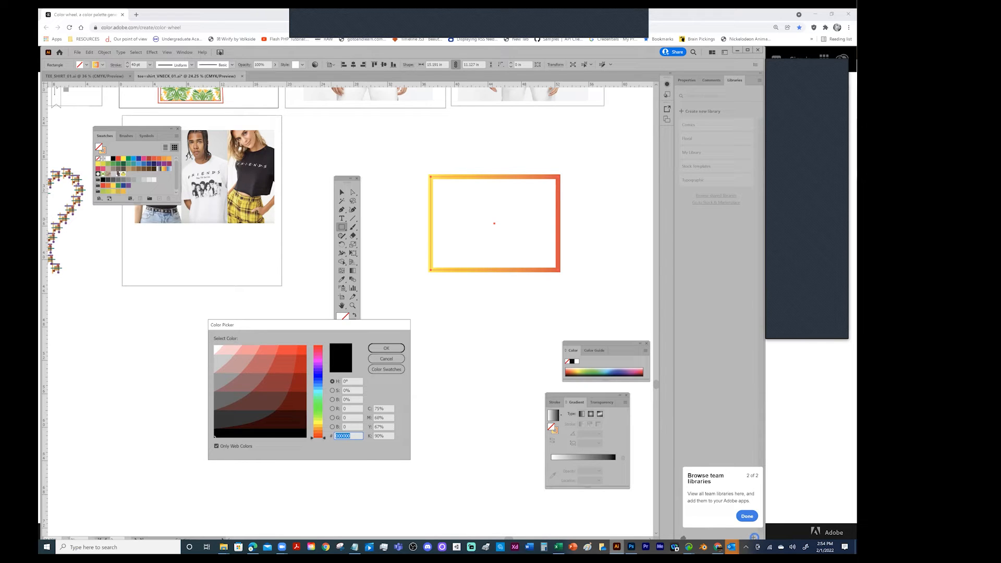
{"action": "key", "text": "ctrl+v"}
{"action": "key", "text": "Return"}
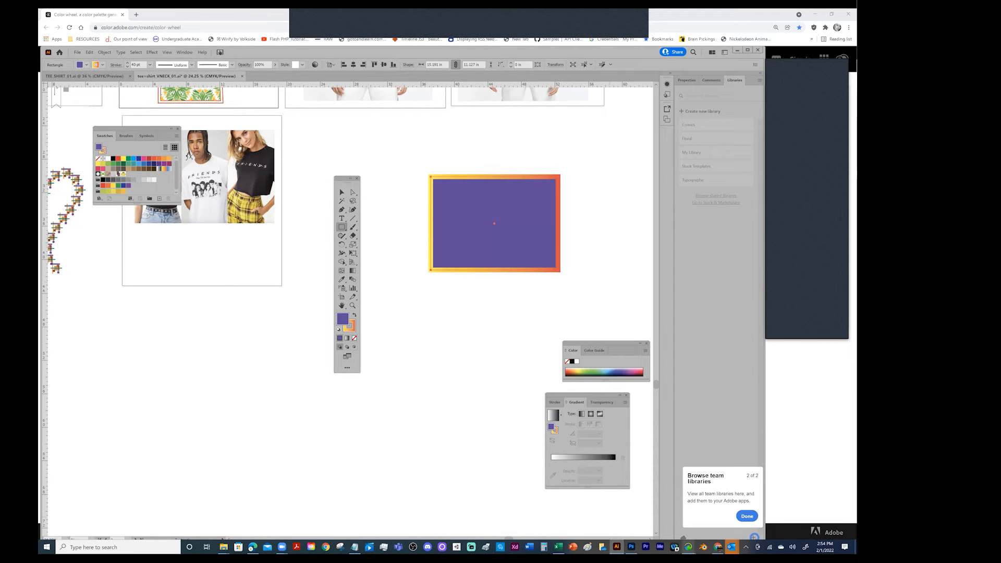
{"action": "left_click", "coordinate": [722, 509]}
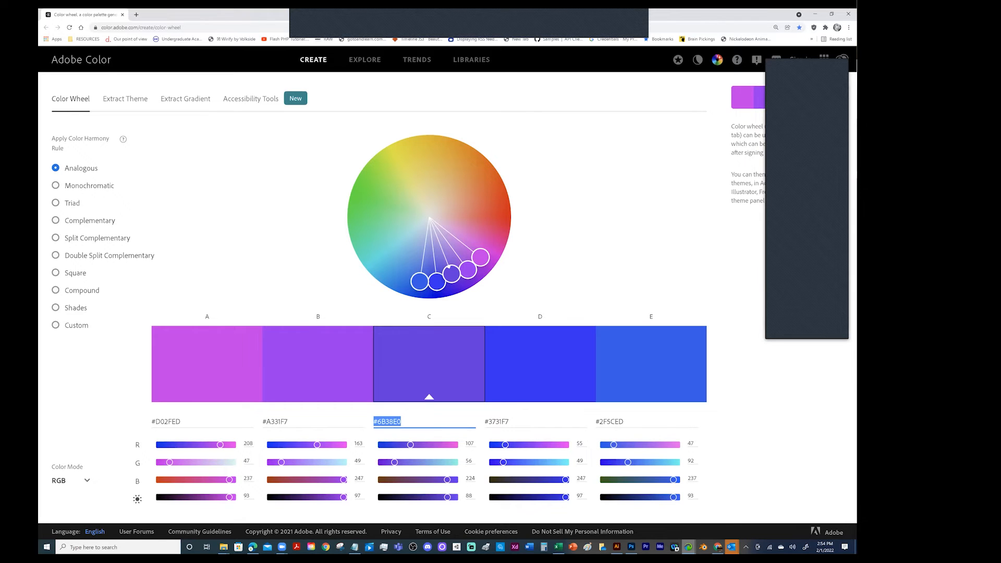
{"action": "left_click", "coordinate": [617, 547]}
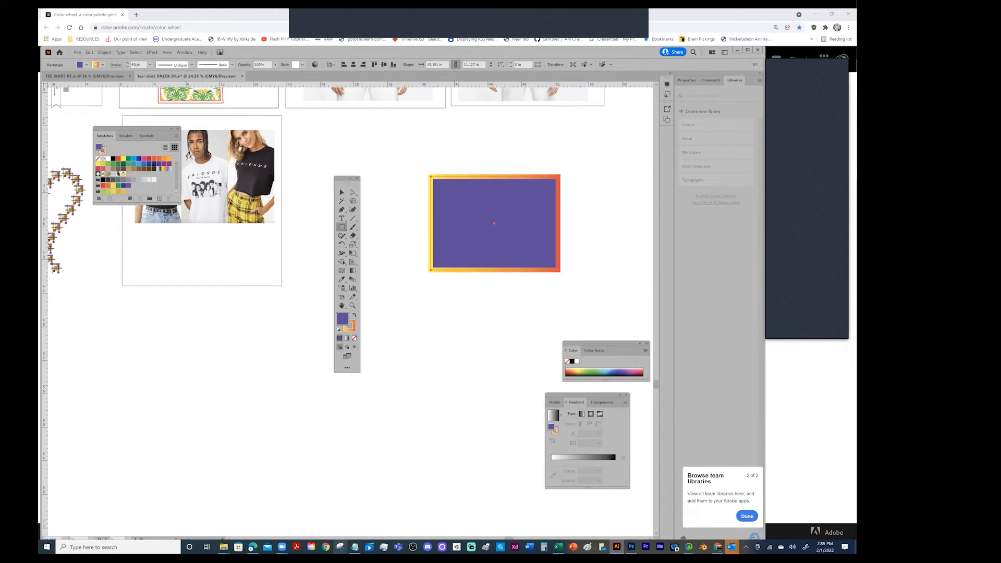
Reopen the fill's Color Picker, turn off Only Web Colors and sample several purple shades.
{"action": "double_click", "coordinate": [341, 320]}
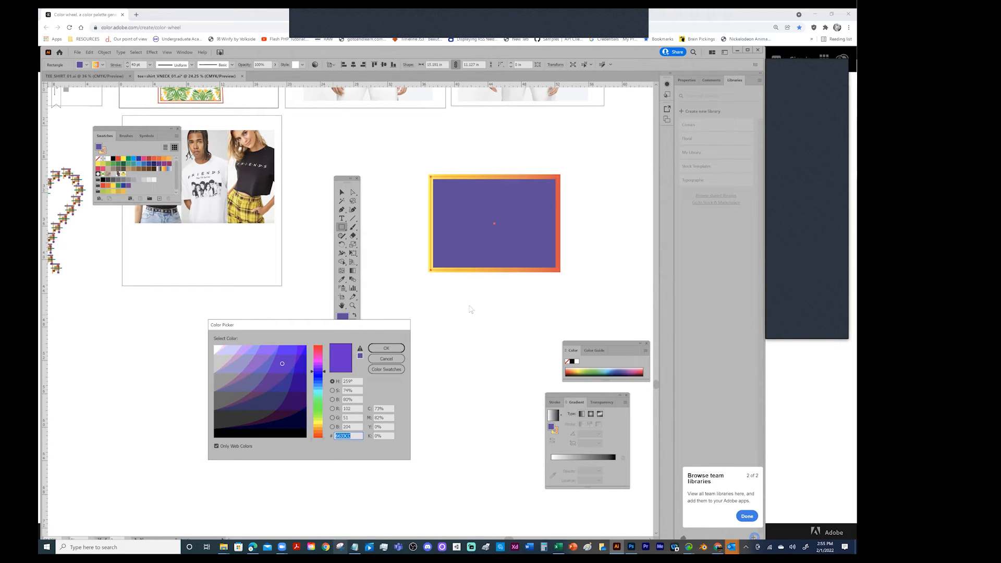
{"action": "left_click_drag", "start_coordinate": [507, 288], "coordinate": [456, 283]}
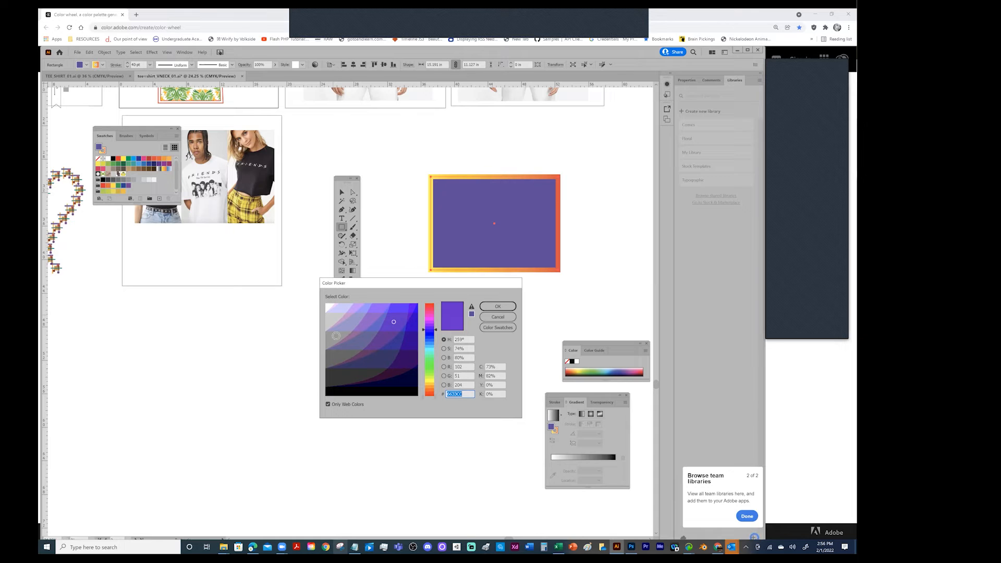
{"action": "left_click", "coordinate": [327, 405]}
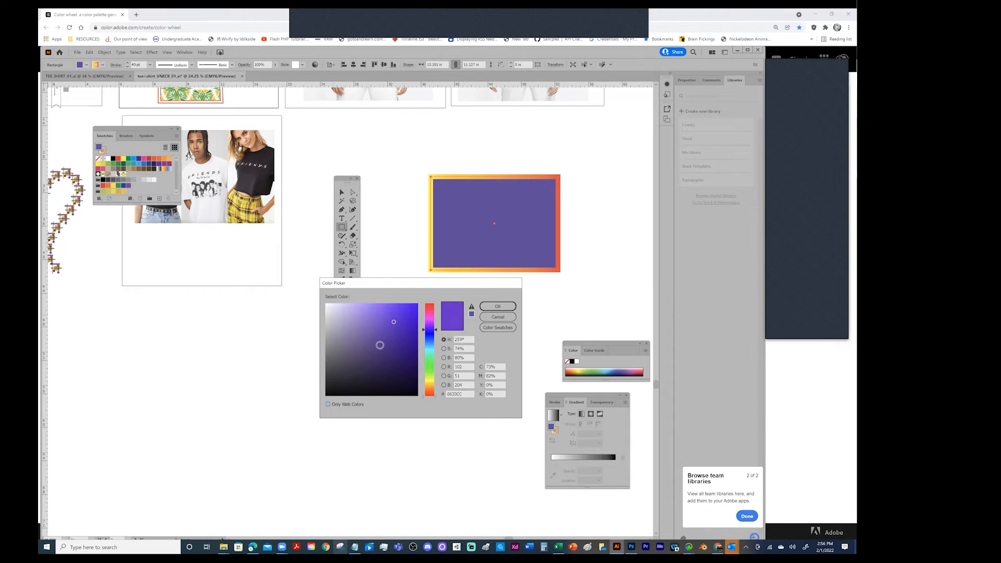
{"action": "left_click", "coordinate": [367, 335]}
{"action": "left_click", "coordinate": [385, 317]}
{"action": "left_click", "coordinate": [398, 353]}
{"action": "left_click", "coordinate": [407, 317]}
{"action": "left_click", "coordinate": [365, 315]}
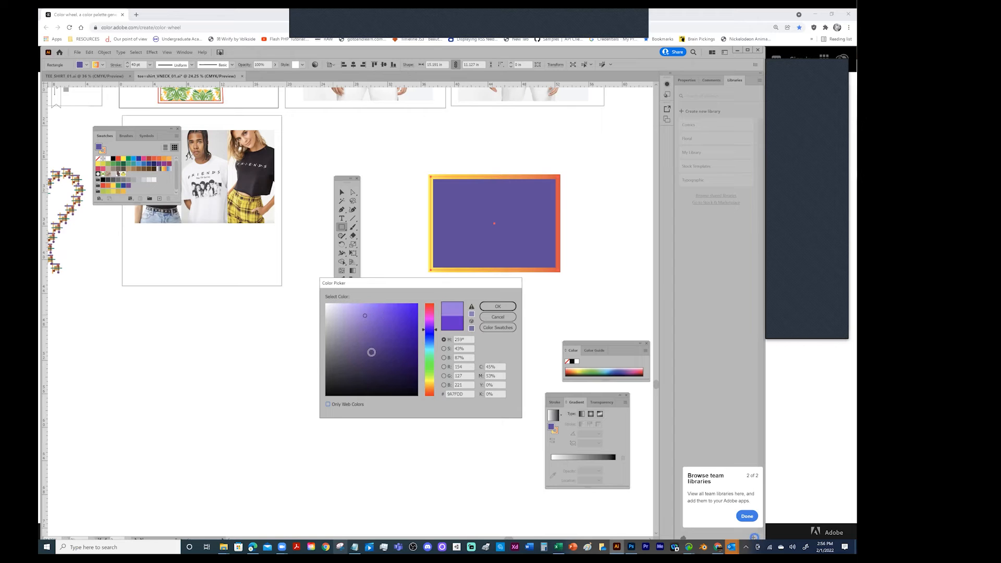
Toggle Only Web Colors on and off again to compare the colour ranges, and fill the rectangle with purple #9966CC.
{"action": "left_click", "coordinate": [339, 404]}
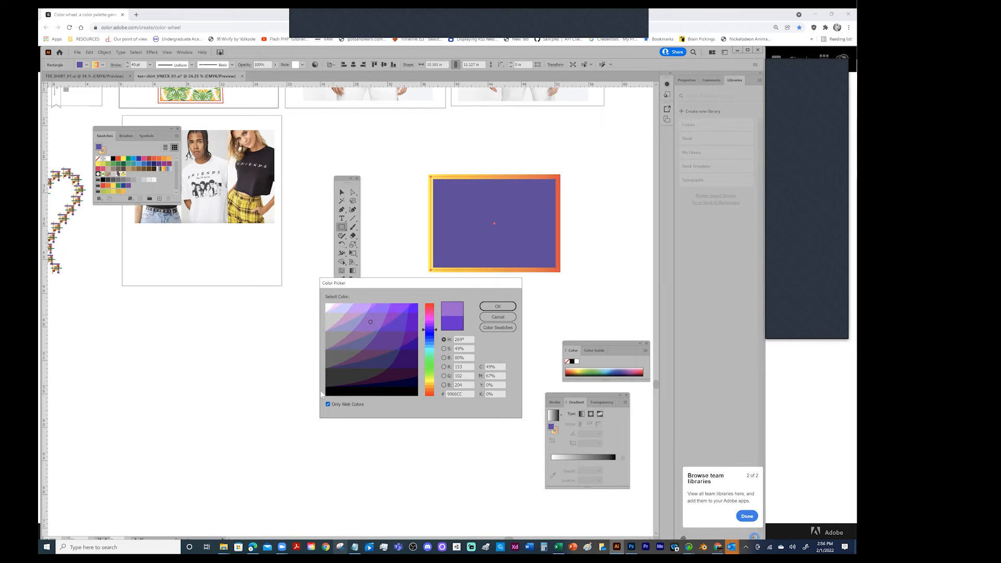
{"action": "left_click", "coordinate": [327, 404]}
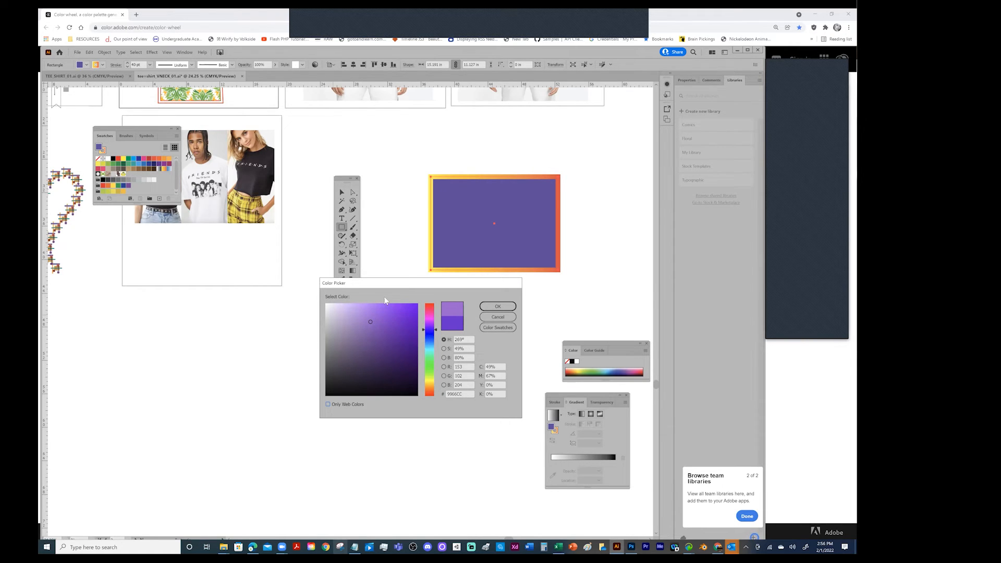
{"action": "left_click_drag", "start_coordinate": [385, 283], "coordinate": [157, 310]}
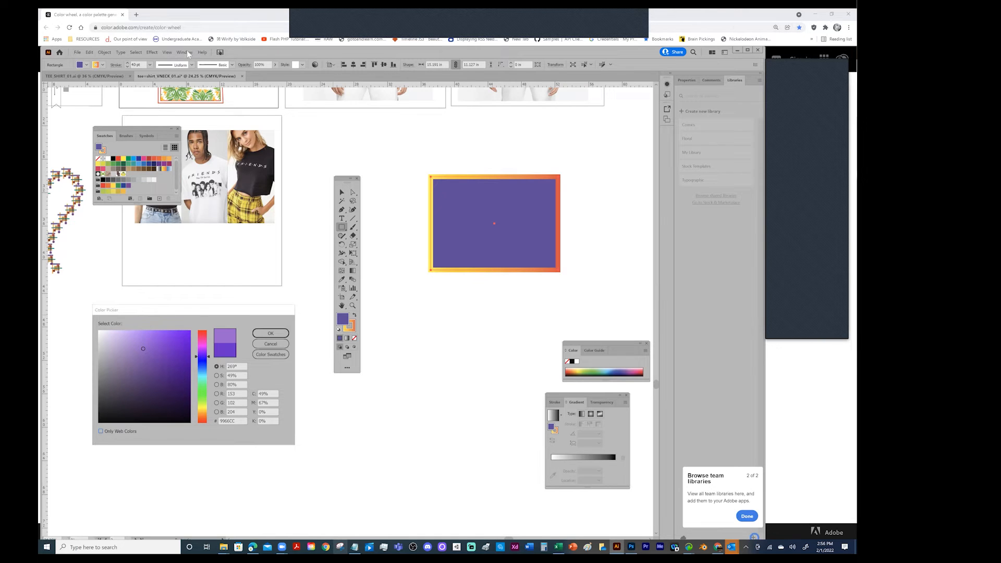
{"action": "left_click", "coordinate": [270, 333]}
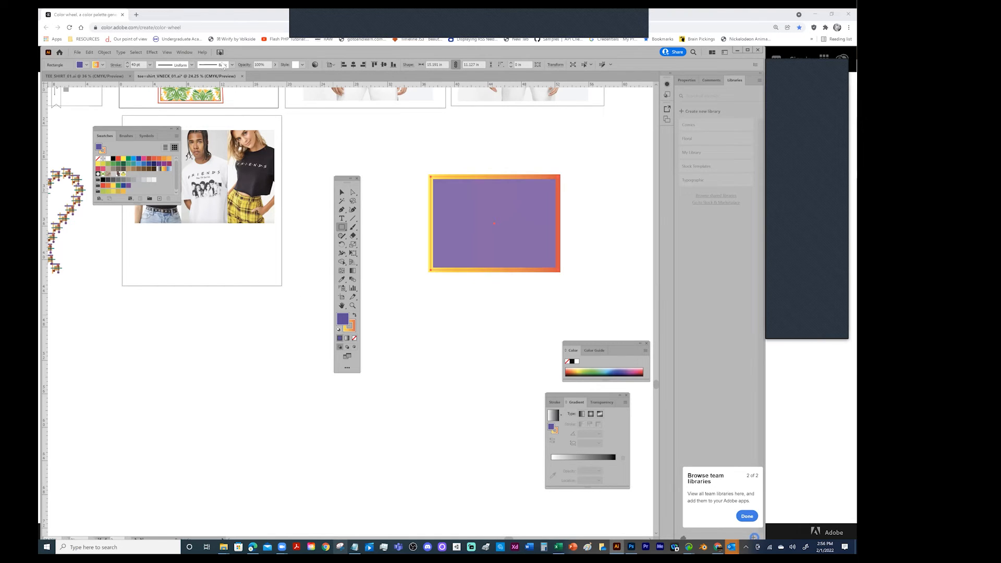
Move the Swatches panel off the group photo to just below the rectangle and make it taller.
{"action": "left_click", "coordinate": [184, 52]}
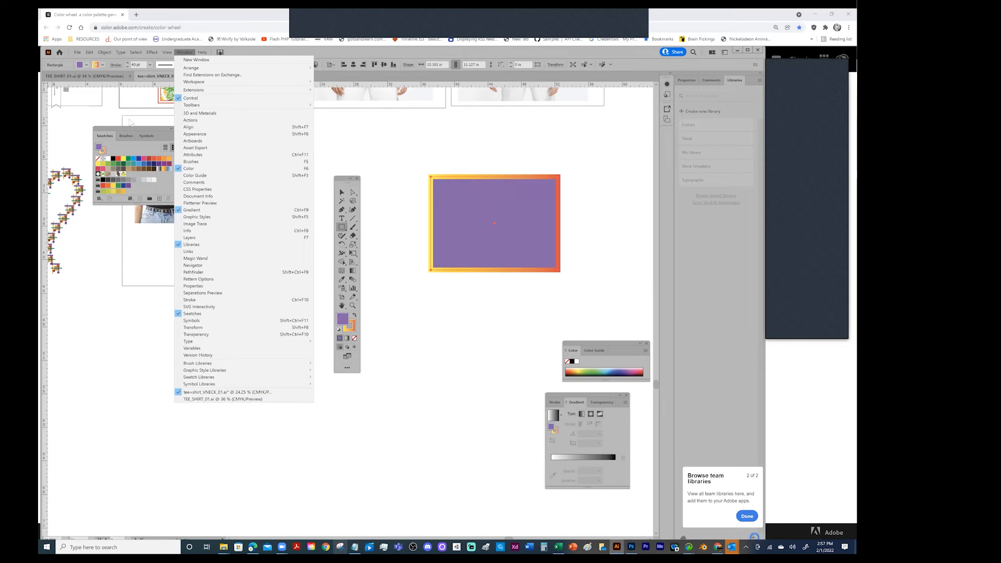
{"action": "left_click", "coordinate": [104, 131]}
{"action": "left_click_drag", "start_coordinate": [104, 130], "coordinate": [427, 302]}
{"action": "left_click_drag", "start_coordinate": [464, 374], "coordinate": [466, 443]}
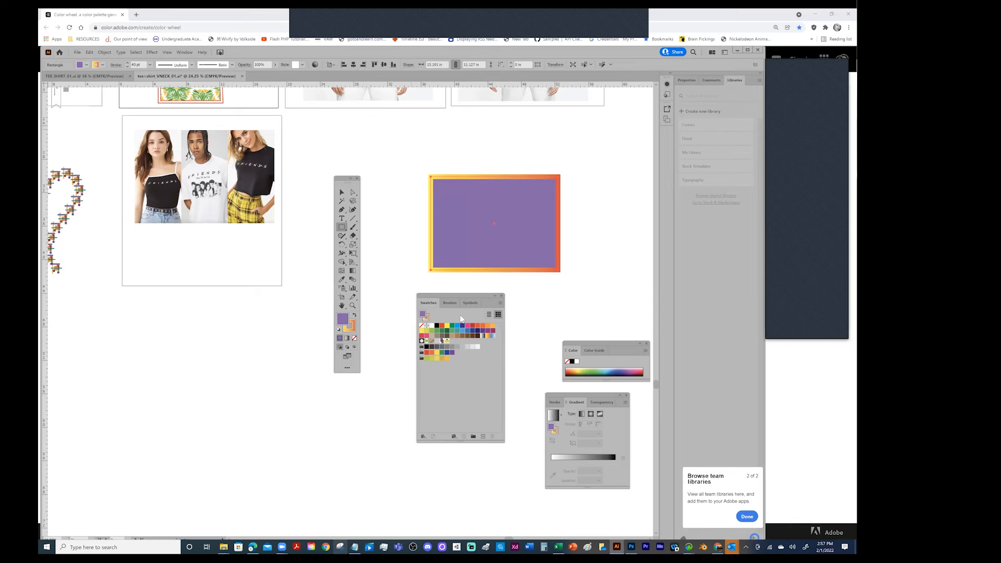
Change the rectangle's fill to the green #68A027.
{"action": "double_click", "coordinate": [343, 320]}
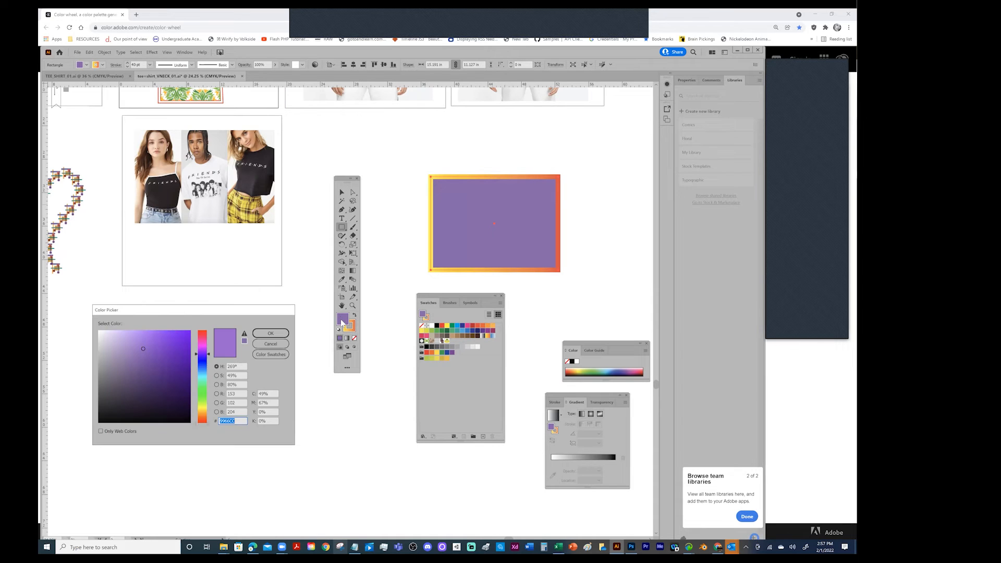
{"action": "left_click", "coordinate": [205, 401]}
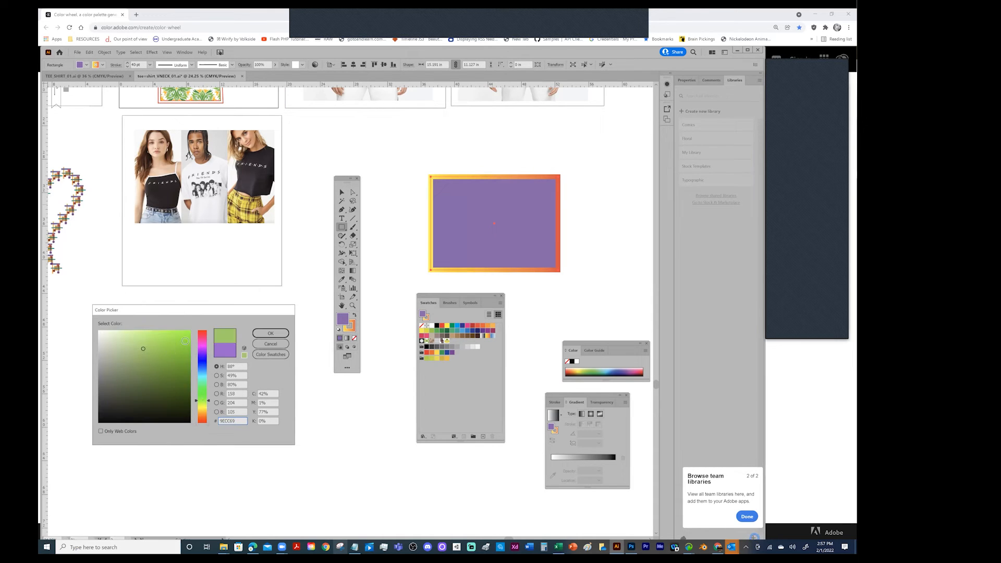
{"action": "left_click", "coordinate": [168, 364]}
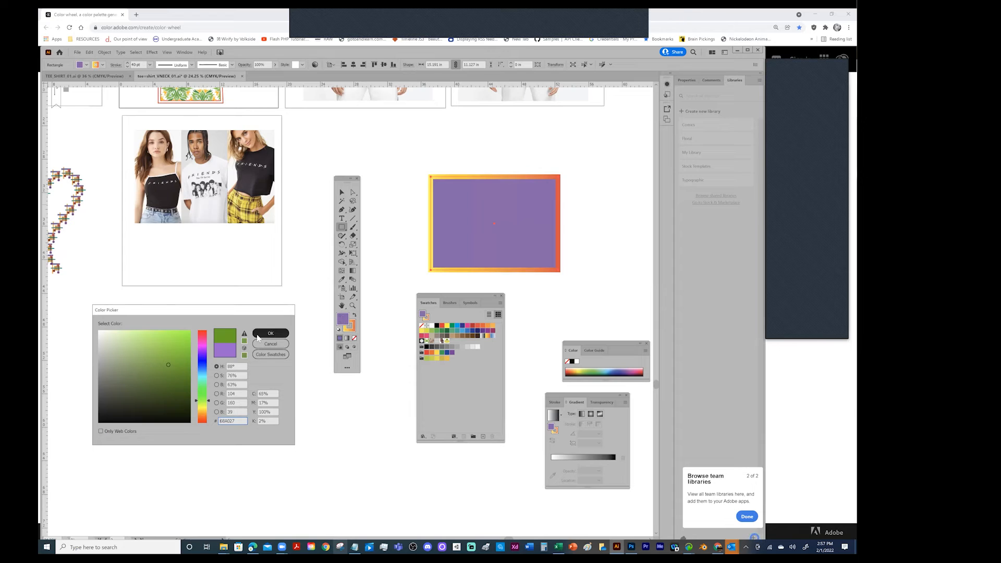
{"action": "key", "text": "Return"}
Add the rectangle's green fill and yellow-orange gradient stroke to the swatches, and swap its fill and stroke.
{"action": "left_click_drag", "start_coordinate": [348, 325], "coordinate": [442, 381]}
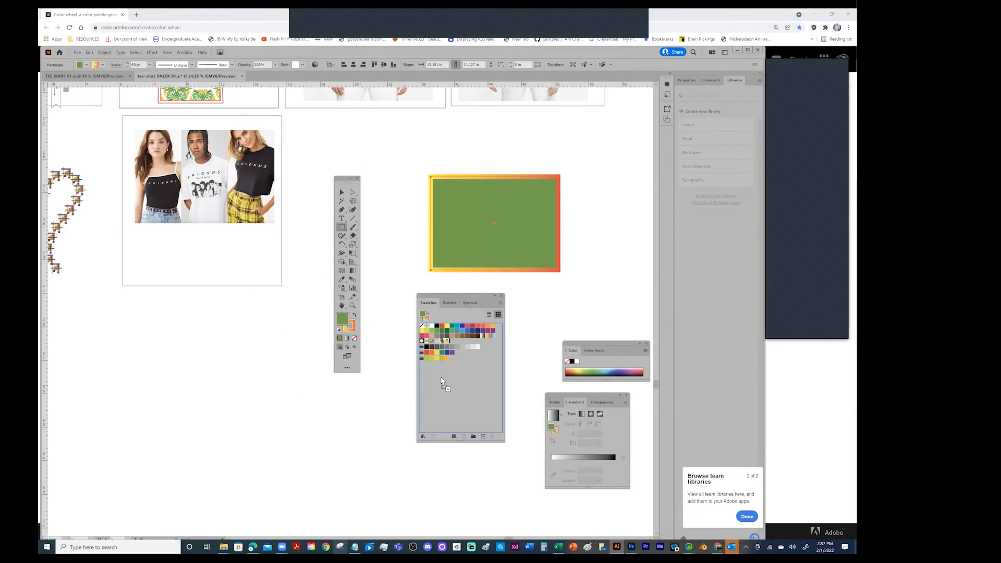
{"action": "left_click_drag", "start_coordinate": [442, 381], "coordinate": [440, 377]}
{"action": "left_click", "coordinate": [353, 328]}
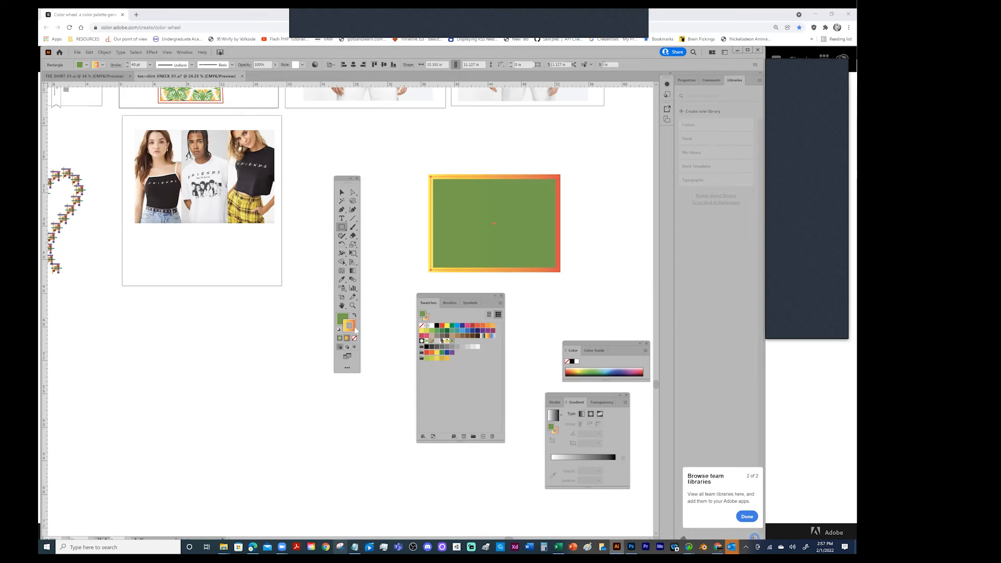
{"action": "left_click_drag", "start_coordinate": [349, 326], "coordinate": [452, 377]}
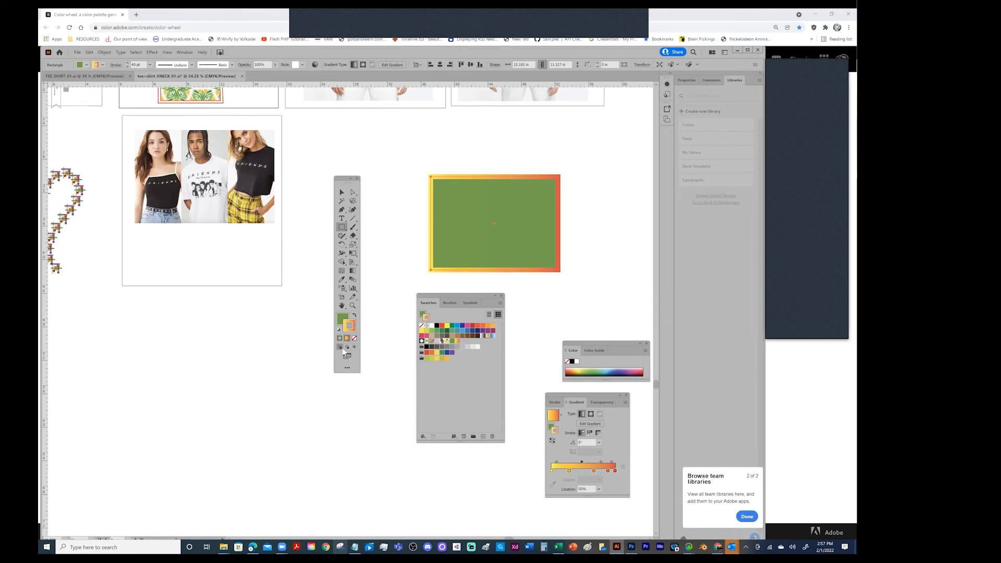
{"action": "left_click", "coordinate": [357, 315]}
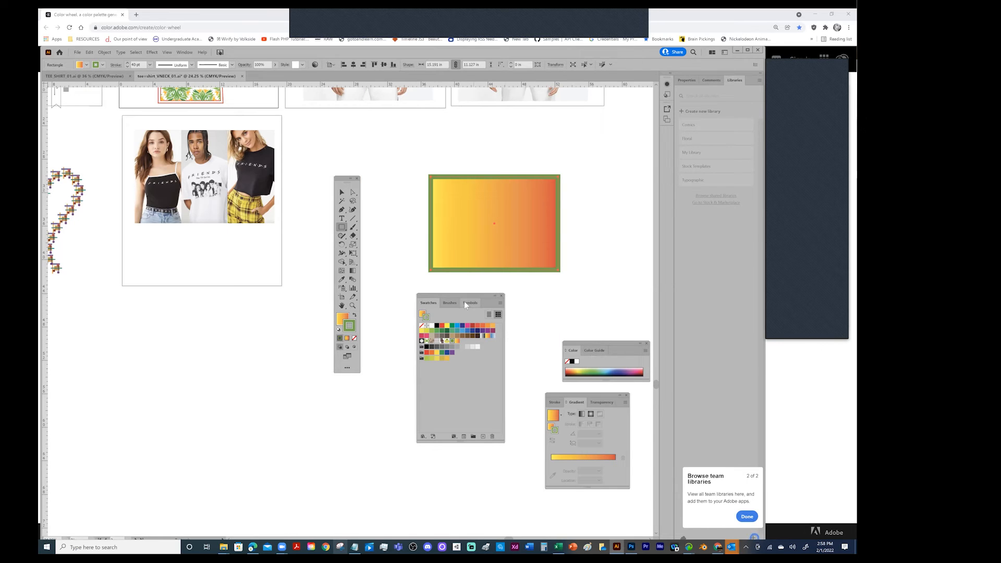
Arrange the Swatches and Color panels next to the Gradient panel, and move the toolbar beside the group photo artboard, clear of the tee shirt photos.
{"action": "left_click_drag", "start_coordinate": [468, 295], "coordinate": [490, 343]}
{"action": "left_click_drag", "start_coordinate": [587, 343], "coordinate": [581, 345]}
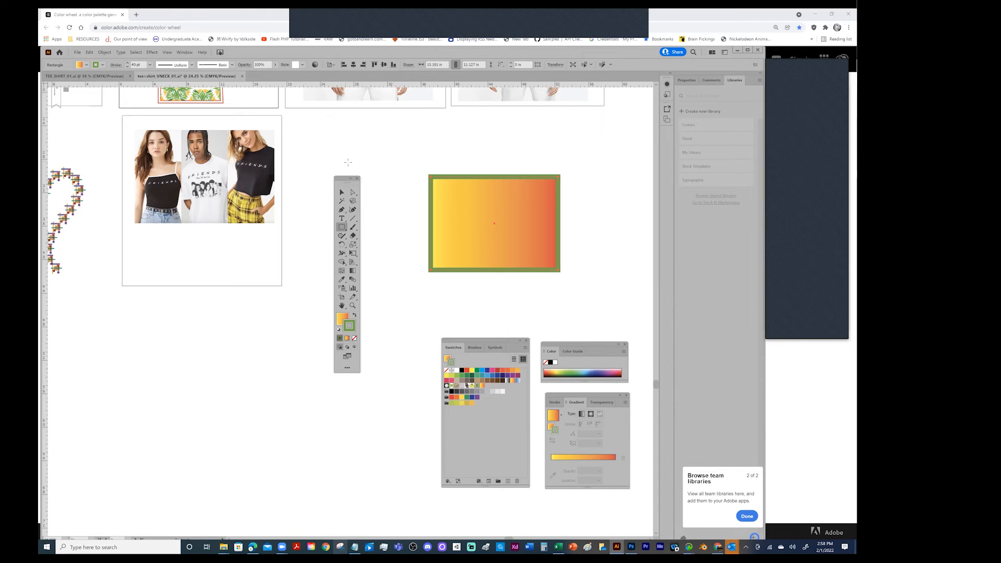
{"action": "left_click_drag", "start_coordinate": [538, 162], "coordinate": [574, 350]}
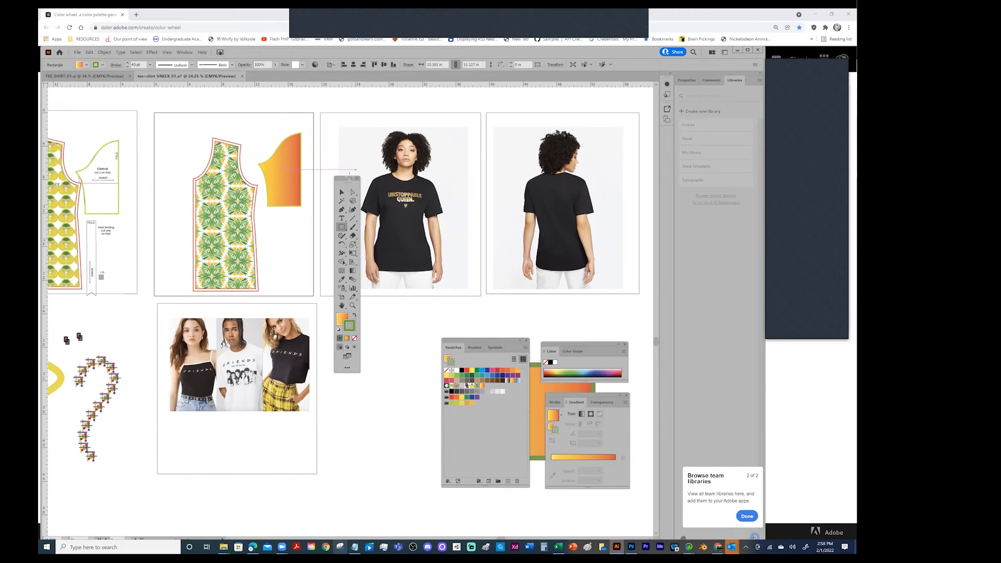
{"action": "left_click_drag", "start_coordinate": [344, 177], "coordinate": [337, 305]}
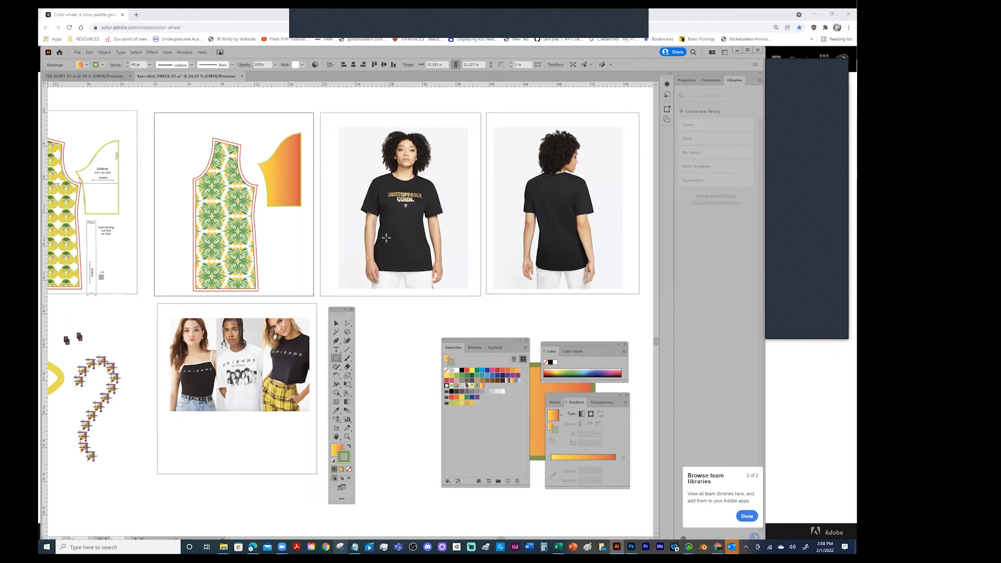
Activate the Pen tool, display the Layers panel over the pattern artboards and make Layer 3 the active layer.
{"action": "left_click", "coordinate": [337, 340]}
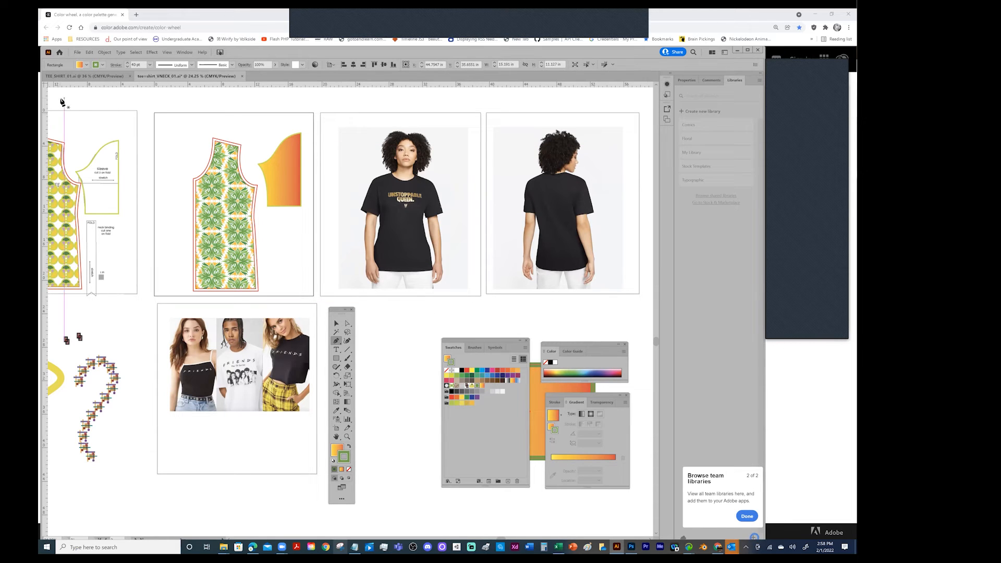
{"action": "left_click", "coordinate": [184, 52]}
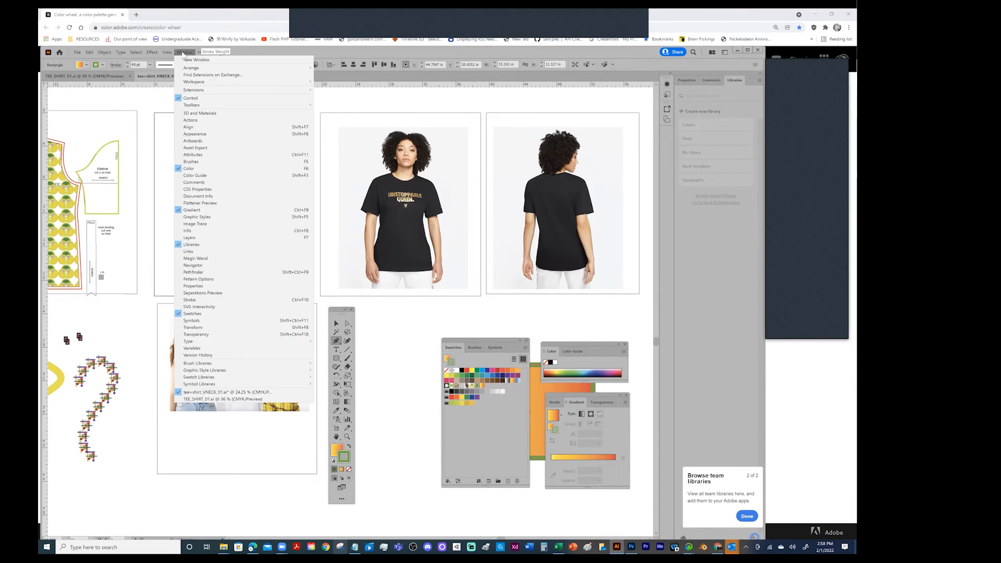
{"action": "left_click", "coordinate": [189, 238]}
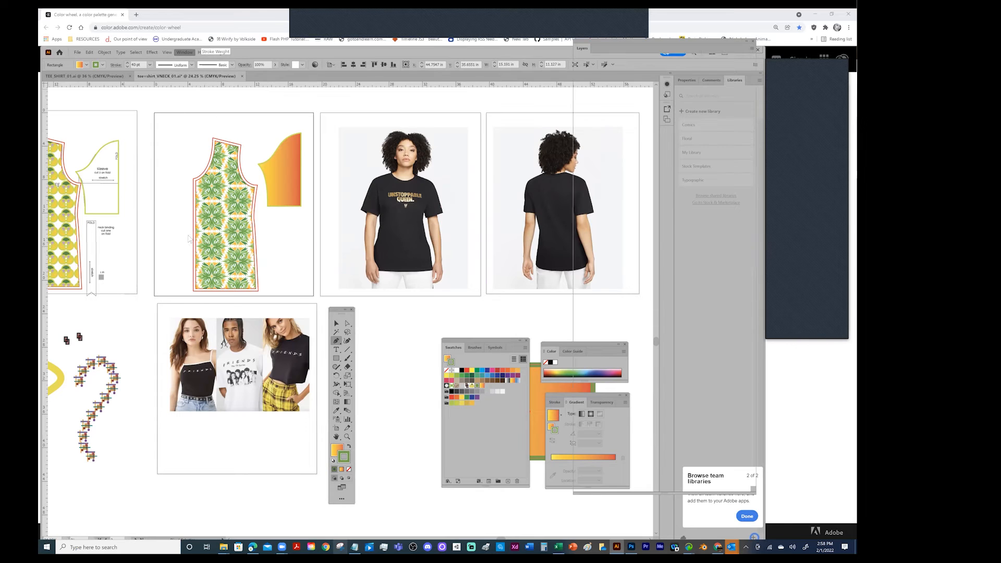
{"action": "left_click_drag", "start_coordinate": [621, 39], "coordinate": [150, 92]}
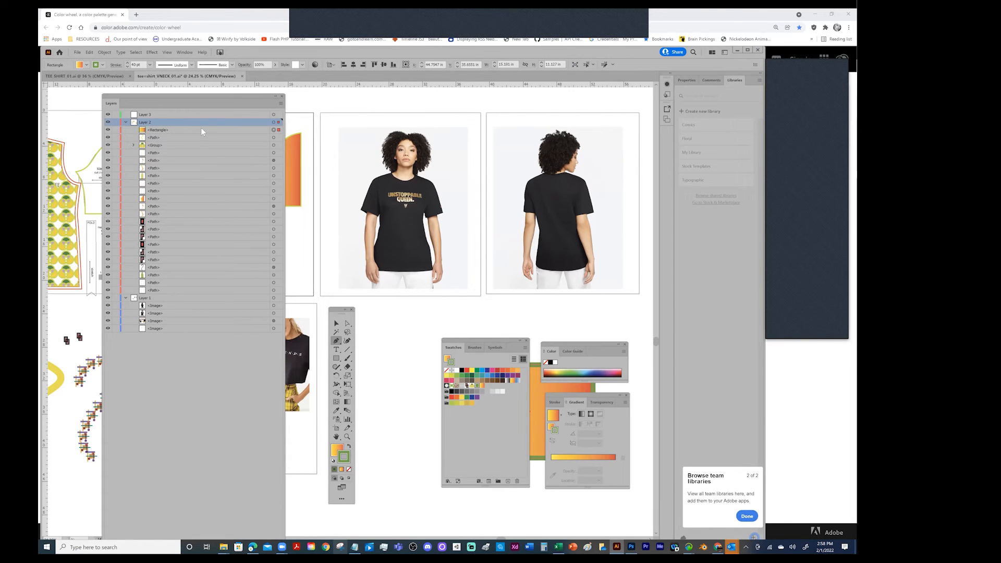
{"action": "left_click", "coordinate": [161, 116]}
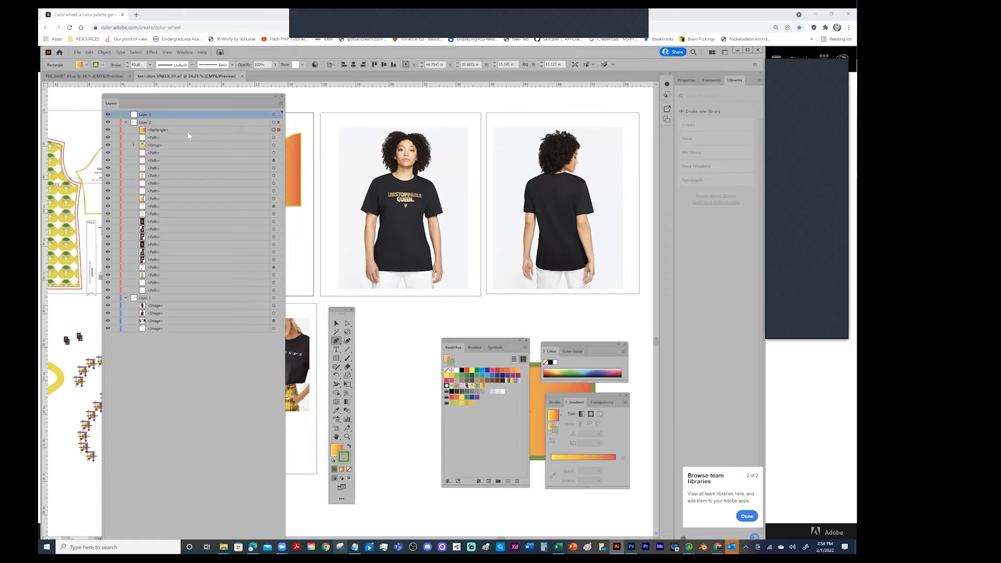
Shorten the Layers panel, place it lower over the pattern artboard and lock Layer 1 with the photos.
{"action": "left_click_drag", "start_coordinate": [189, 95], "coordinate": [180, 55]}
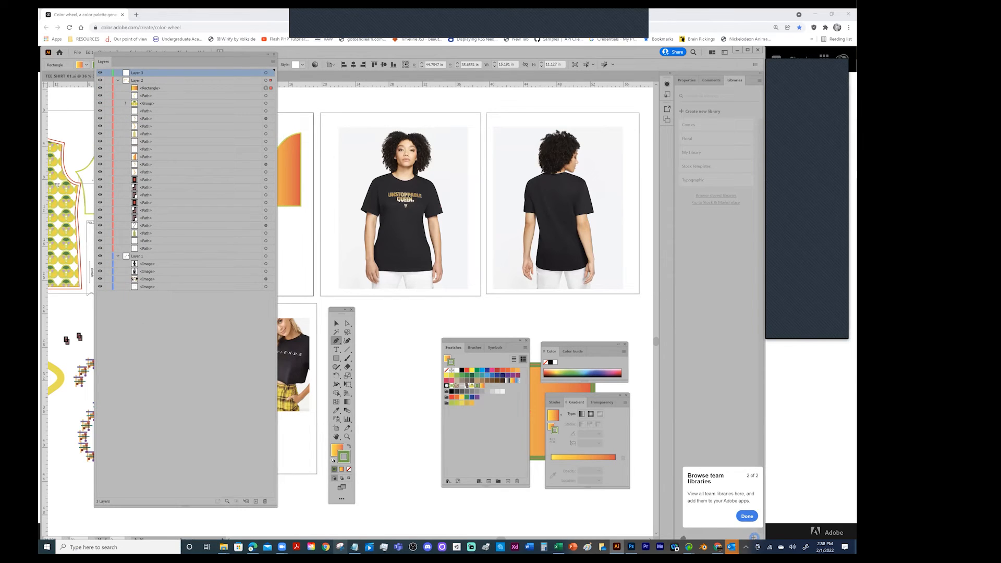
{"action": "left_click_drag", "start_coordinate": [185, 506], "coordinate": [185, 353]}
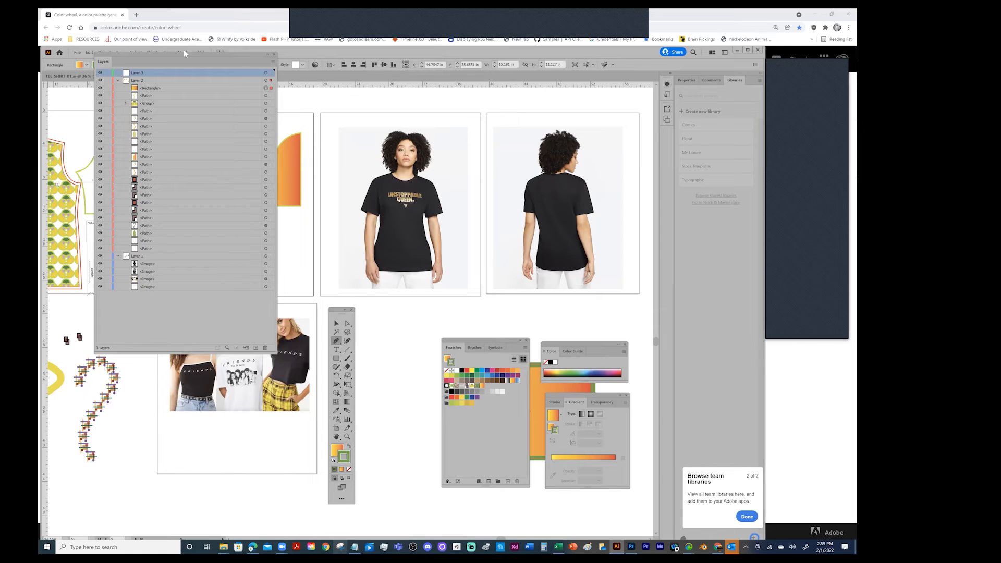
{"action": "left_click_drag", "start_coordinate": [183, 52], "coordinate": [176, 165]}
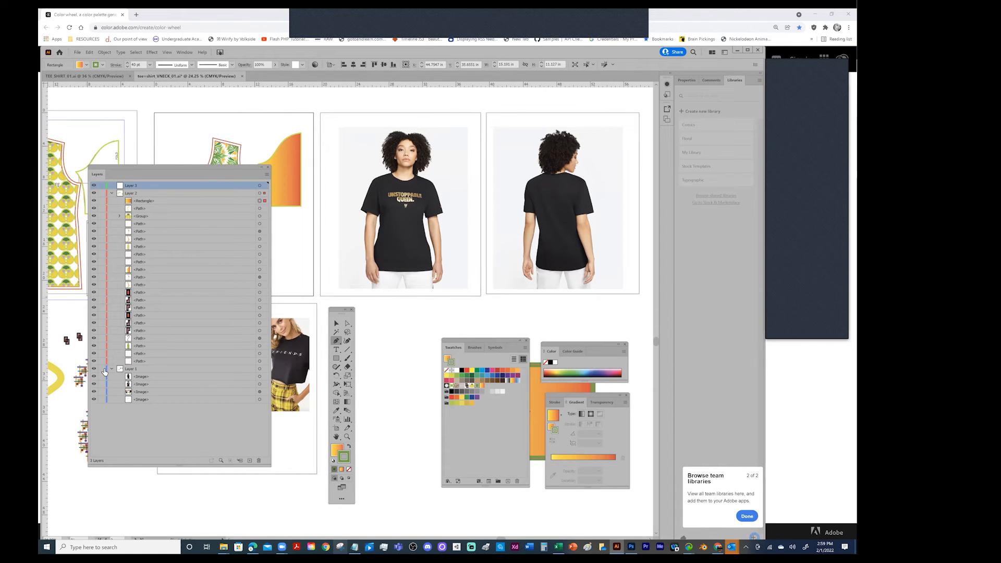
Set the selected rectangle's fill to none and move the toolbar next to the black tee shirt's front photo.
{"action": "key", "text": "z"}
{"action": "left_click", "coordinate": [407, 202]}
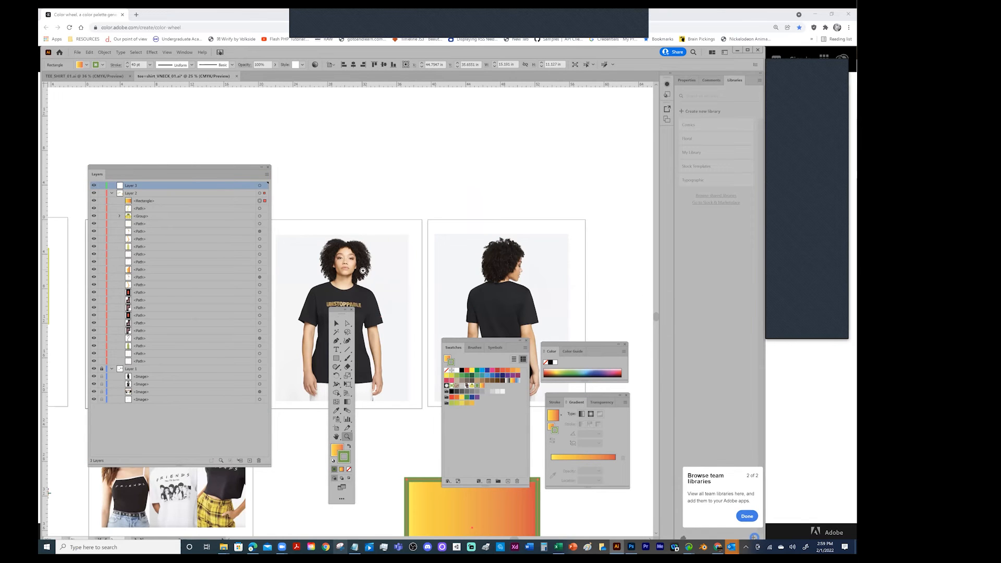
{"action": "left_click", "coordinate": [363, 271]}
{"action": "left_click", "coordinate": [343, 296]}
{"action": "left_click_drag", "start_coordinate": [343, 296], "coordinate": [445, 134]}
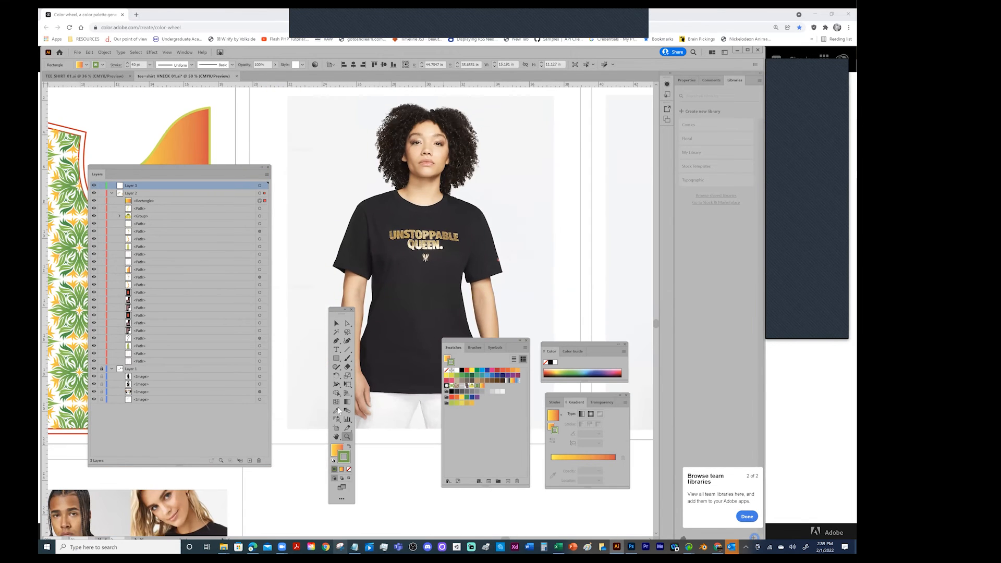
{"action": "key", "text": "x"}
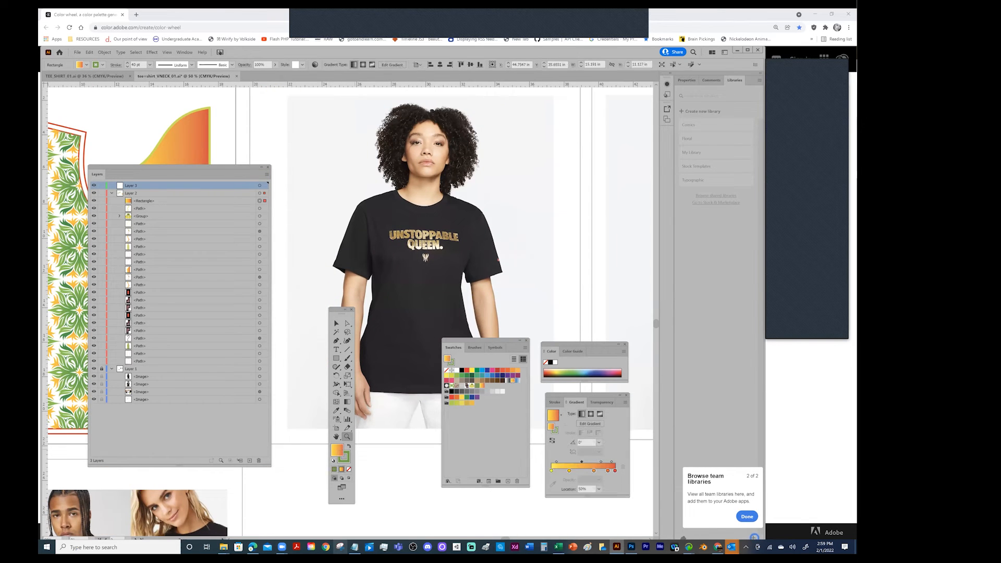
{"action": "key", "text": "slash"}
{"action": "mouse_move", "coordinate": [334, 308]}
{"action": "left_mouse_down"}
{"action": "mouse_move", "coordinate": [291, 164]}
{"action": "mouse_move", "coordinate": [294, 190]}
{"action": "left_mouse_up"}
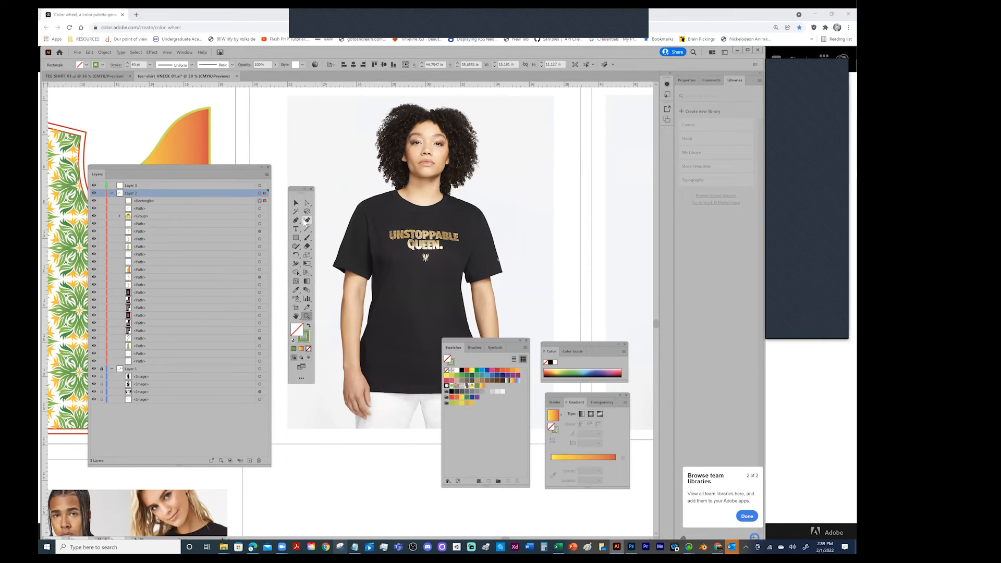
Trace the front tee shirt with the Pen tool, from a V-shaped neckline along the photo's right shoulder and around that sleeve to the underarm.
{"action": "left_click", "coordinate": [295, 220]}
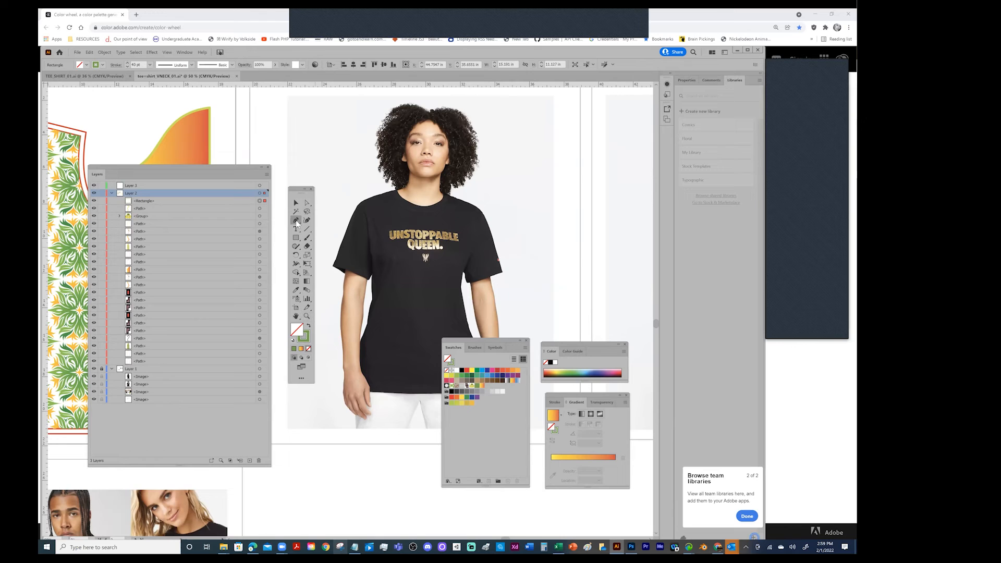
{"action": "left_click", "coordinate": [396, 192]}
{"action": "left_click", "coordinate": [425, 210]}
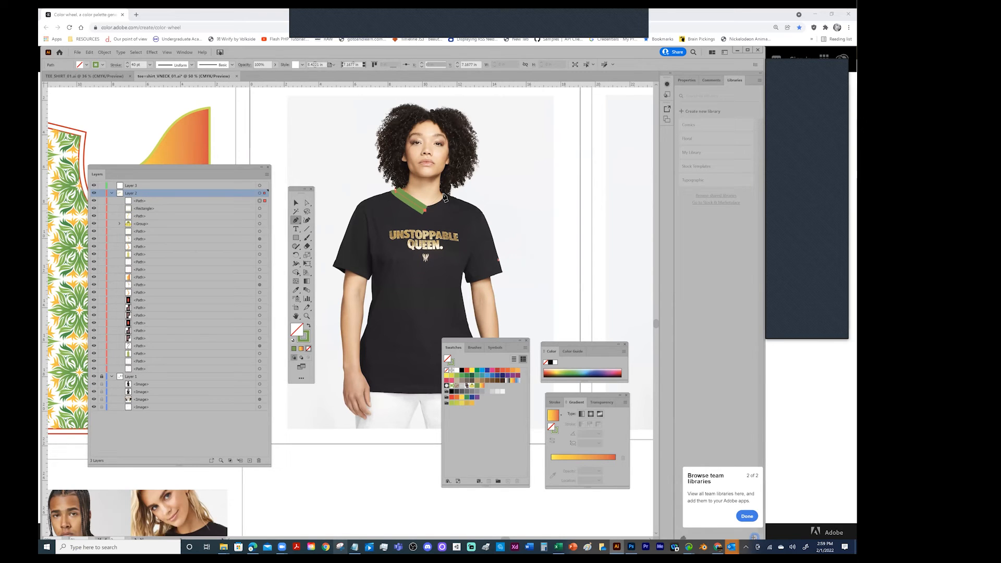
{"action": "left_click", "coordinate": [442, 192]}
{"action": "left_click", "coordinate": [481, 212]}
{"action": "left_click", "coordinate": [505, 272]}
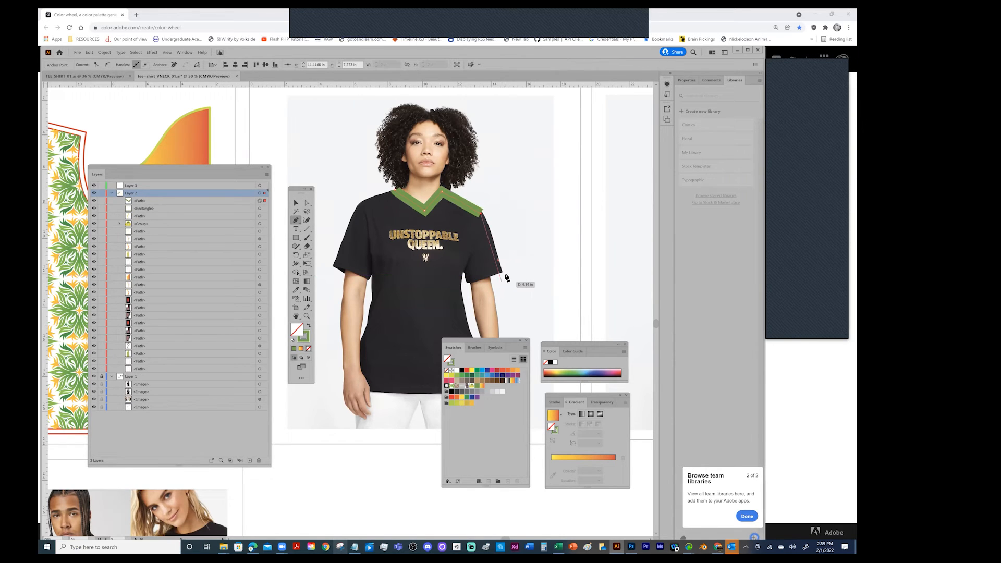
{"action": "left_click", "coordinate": [469, 286]}
{"action": "left_click", "coordinate": [463, 271]}
Continue the Pen tool outline down the shirt's right side in the photo, across the hem and up to the opposite underarm.
{"action": "left_click_drag", "start_coordinate": [429, 259], "coordinate": [409, 169]}
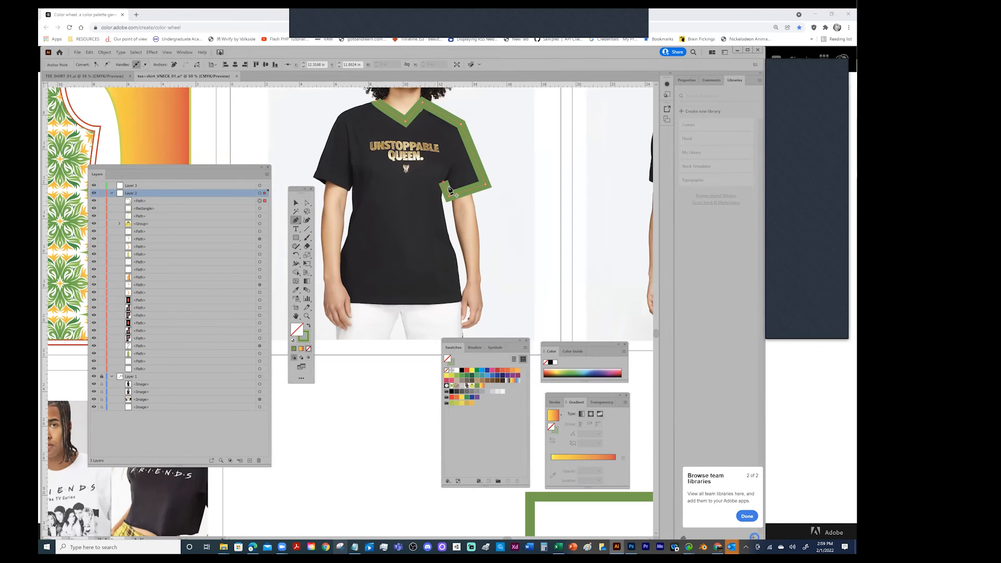
{"action": "left_click", "coordinate": [449, 246]}
{"action": "left_click", "coordinate": [464, 301]}
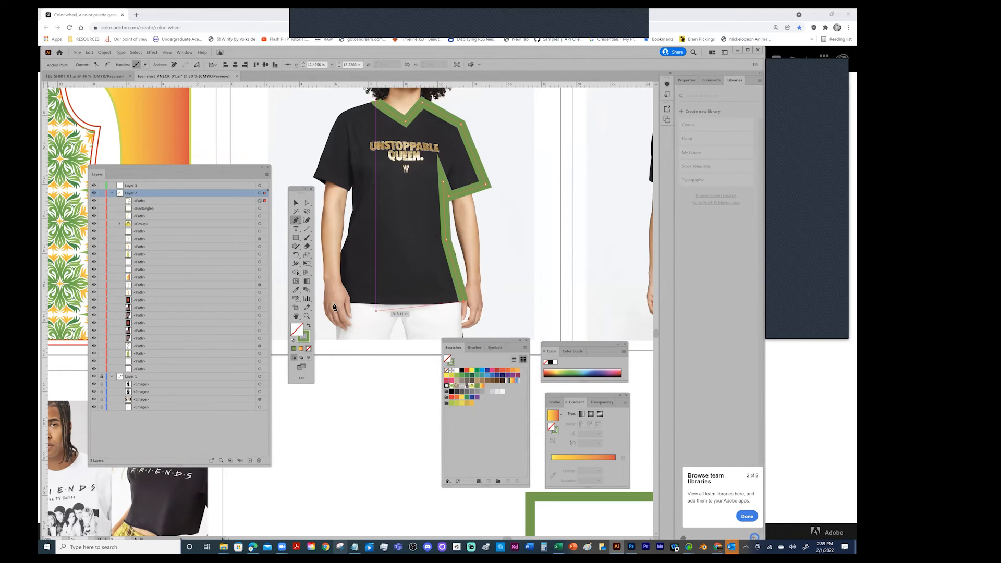
{"action": "left_click", "coordinate": [329, 305]}
{"action": "left_click", "coordinate": [343, 242]}
{"action": "left_click", "coordinate": [353, 180]}
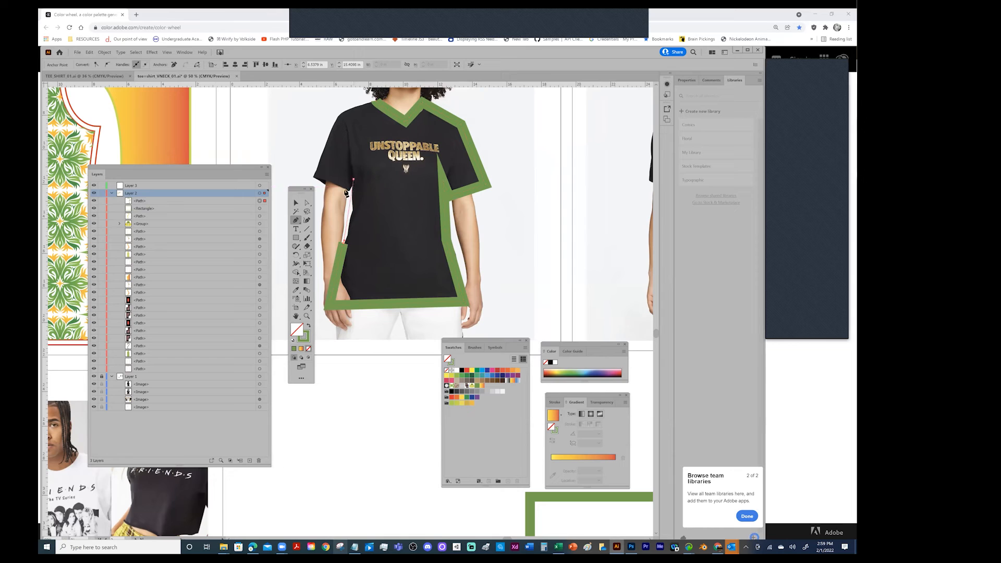
Trace the photo's left sleeve and shoulder and close the outline at the neckline's starting point.
{"action": "left_click", "coordinate": [310, 177]}
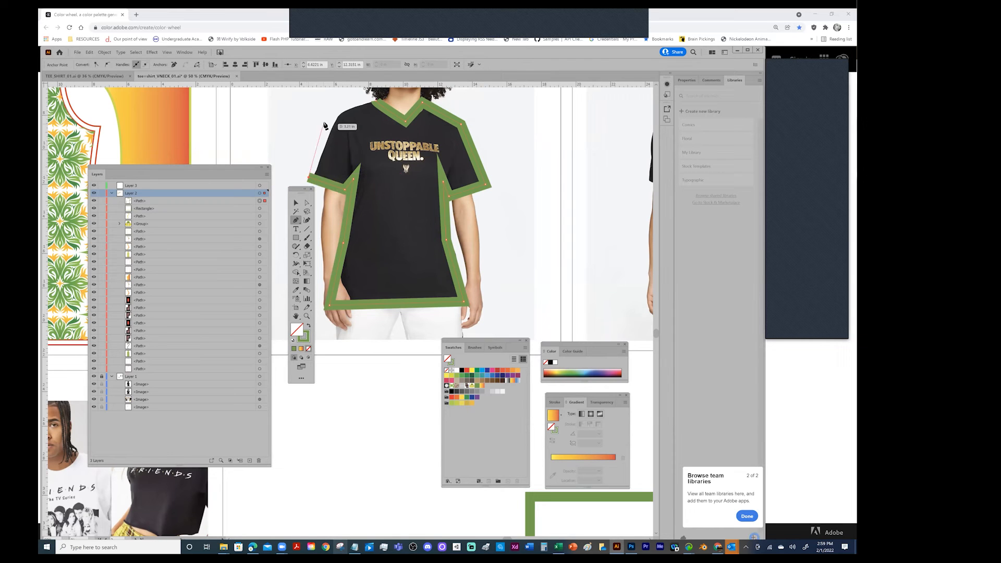
{"action": "left_click", "coordinate": [334, 118]}
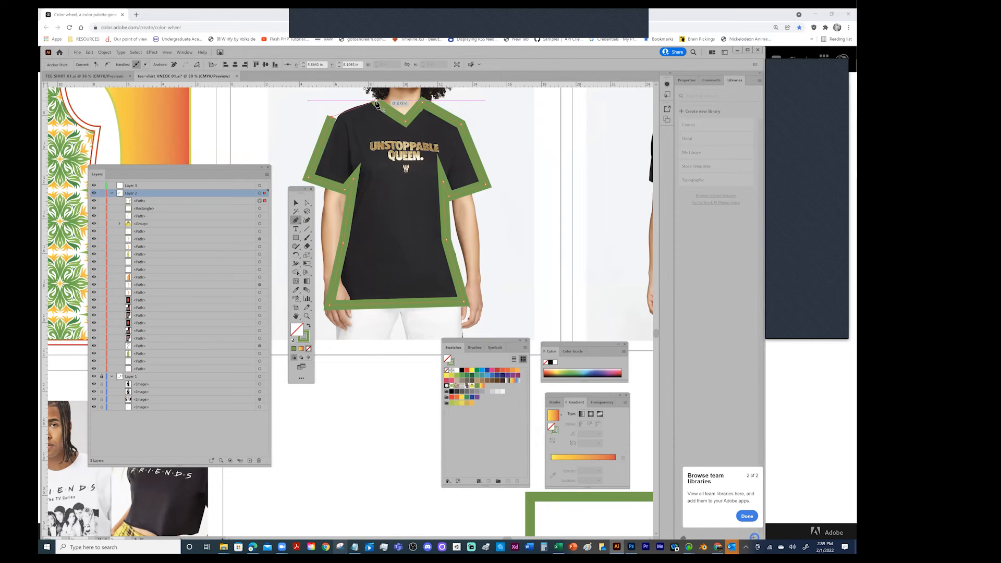
{"action": "left_click", "coordinate": [376, 105]}
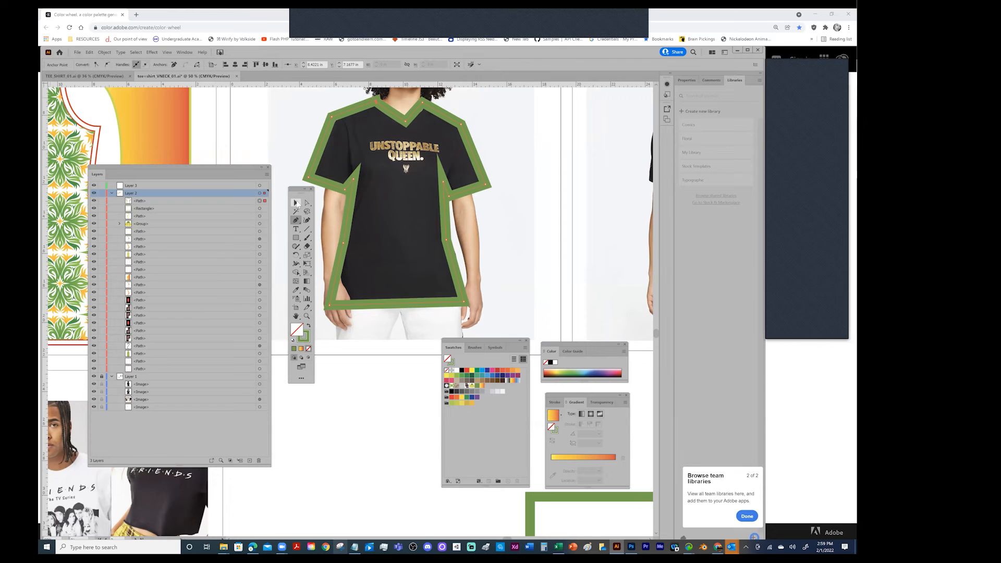
{"action": "left_click", "coordinate": [331, 117]}
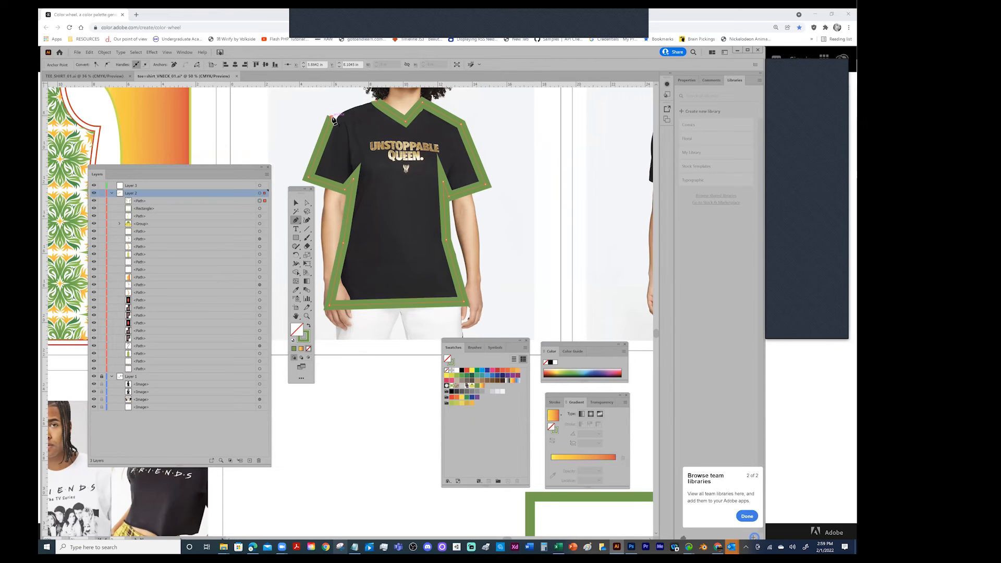
{"action": "left_click", "coordinate": [375, 106]}
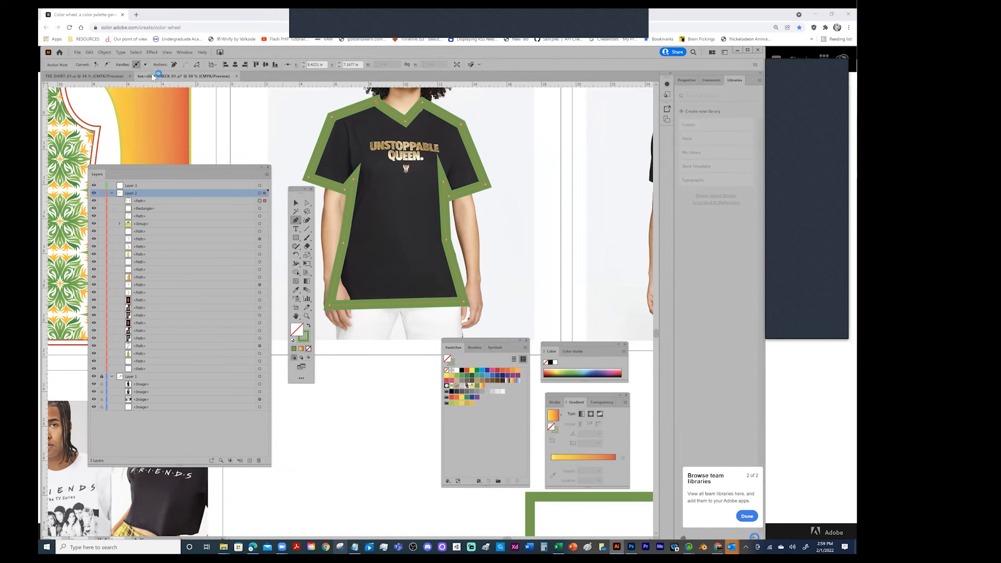
Select the traced tee shirt outline and reduce its stroke weight to a thin line.
{"action": "left_click", "coordinate": [295, 203]}
{"action": "left_click", "coordinate": [348, 116]}
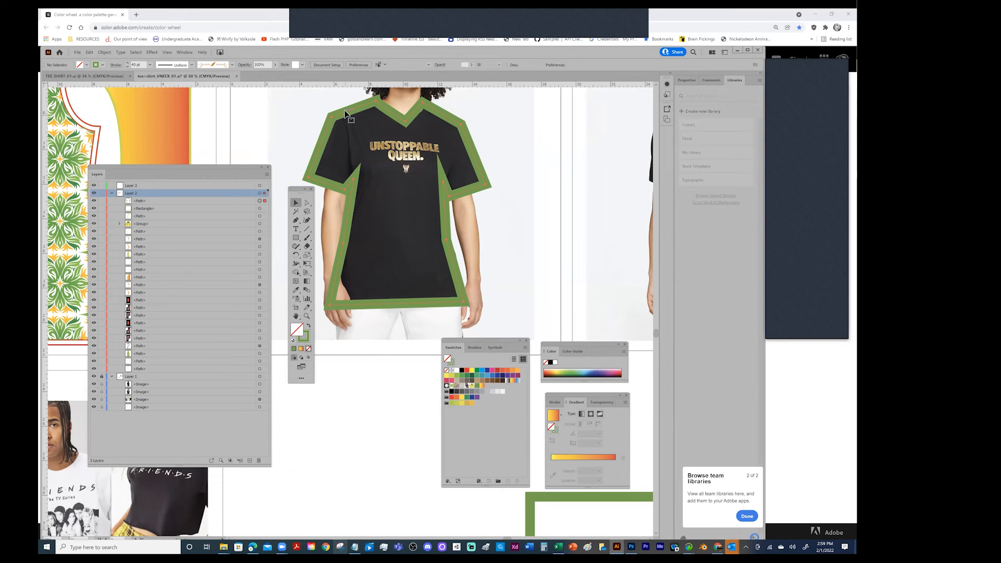
{"action": "left_click", "coordinate": [151, 64]}
{"action": "left_click", "coordinate": [159, 129]}
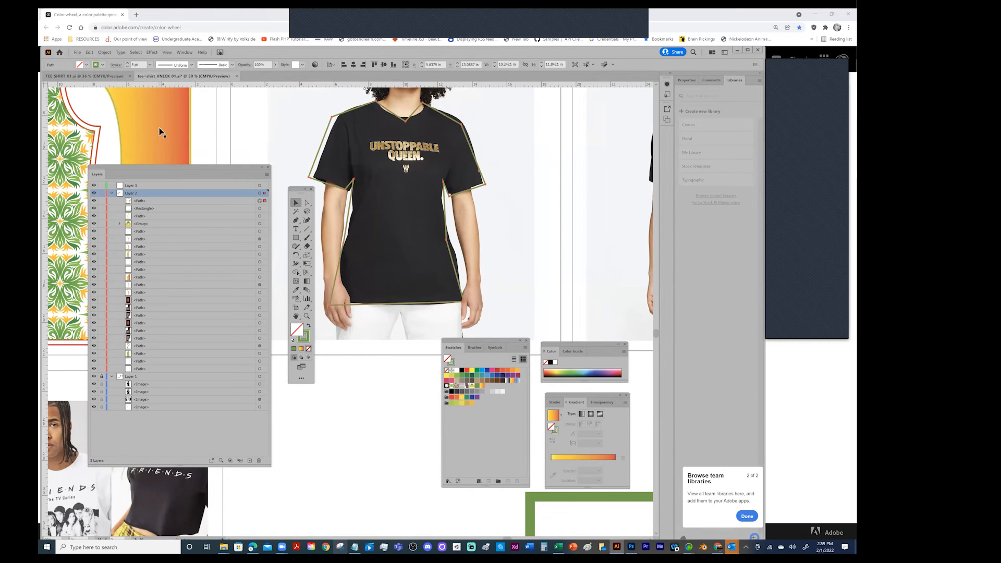
{"action": "left_click", "coordinate": [148, 65]}
{"action": "left_click", "coordinate": [158, 112]}
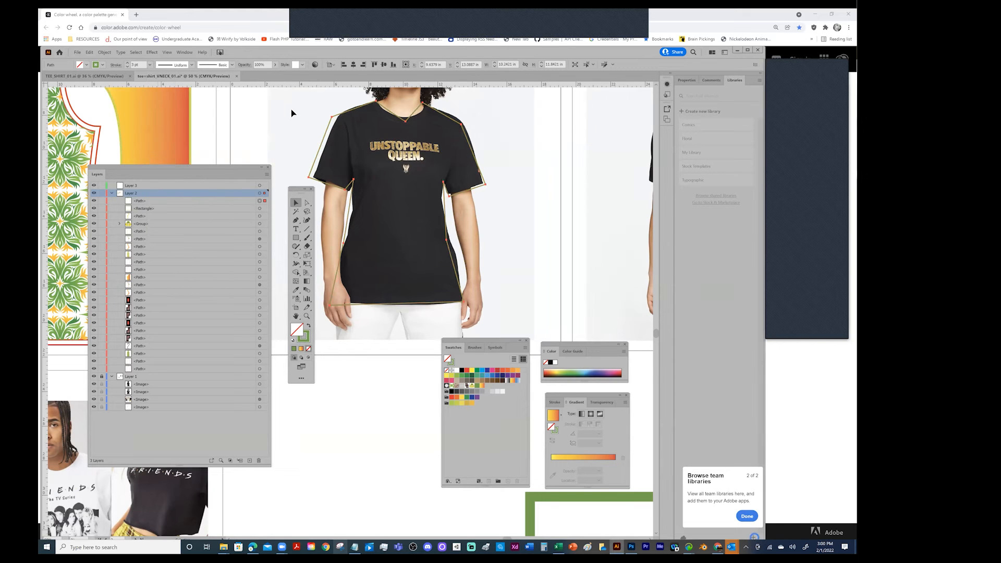
Enlarge the view of the traced front tee shirt to 100% and activate the Anchor Point tool.
{"action": "left_click_drag", "start_coordinate": [437, 219], "coordinate": [455, 263]}
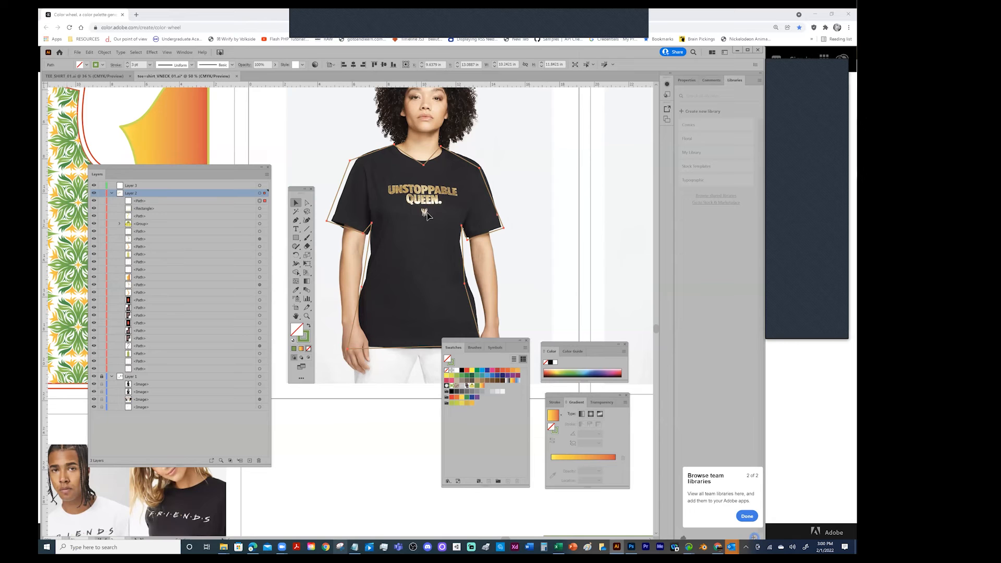
{"action": "key", "text": "z"}
{"action": "left_click", "coordinate": [417, 230]}
{"action": "left_click", "coordinate": [361, 234]}
{"action": "left_click_drag", "start_coordinate": [343, 270], "coordinate": [436, 222]}
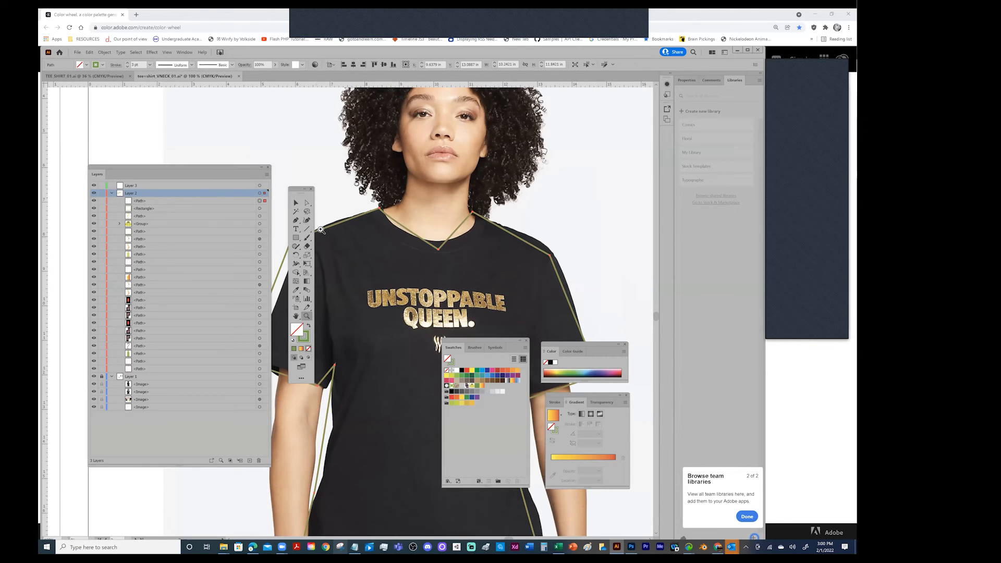
{"action": "left_click", "coordinate": [296, 220]}
{"action": "left_click", "coordinate": [296, 220]}
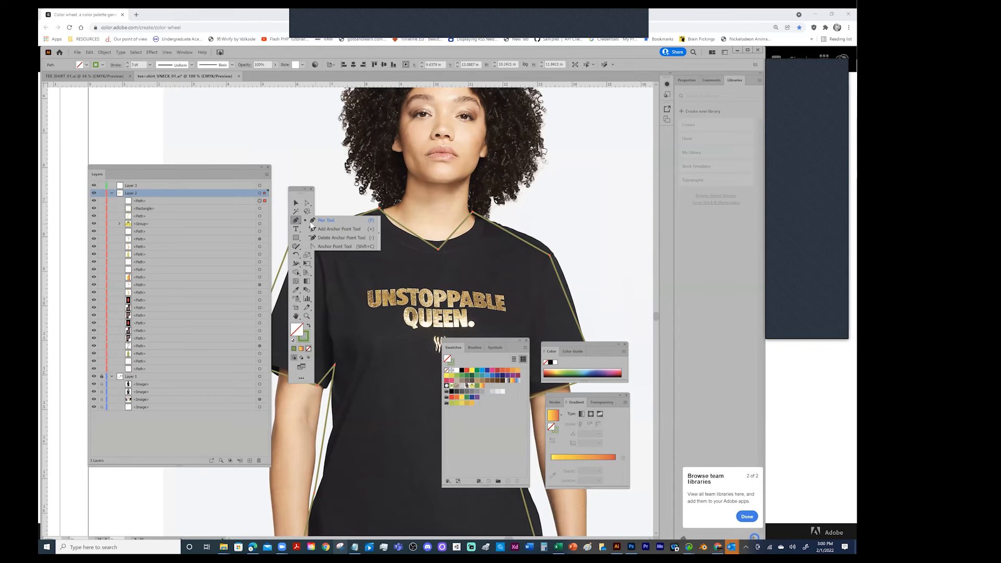
{"action": "left_click", "coordinate": [322, 247]}
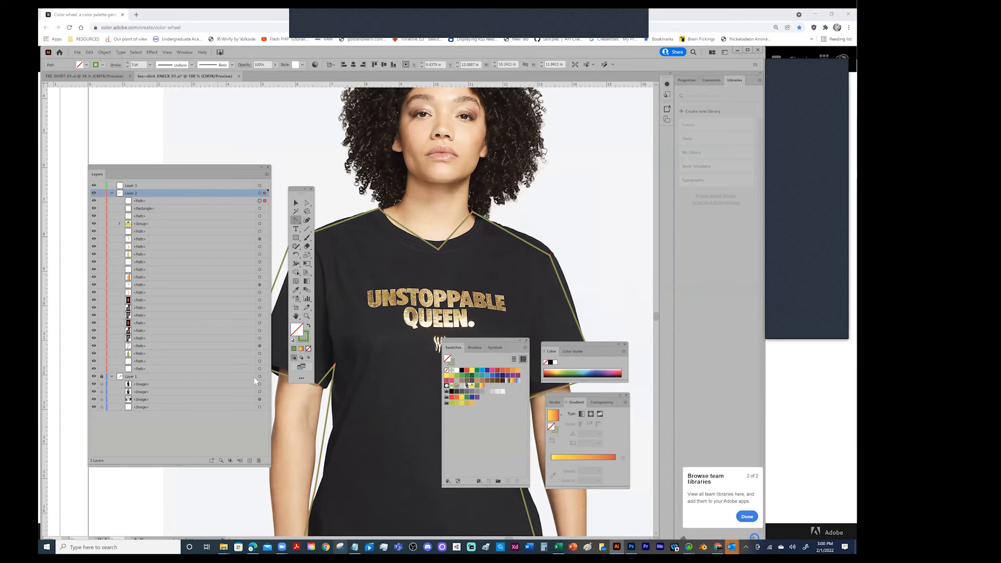
Examine the list of all available tools and the Basic and Advanced toolbar options.
{"action": "left_click", "coordinate": [299, 378]}
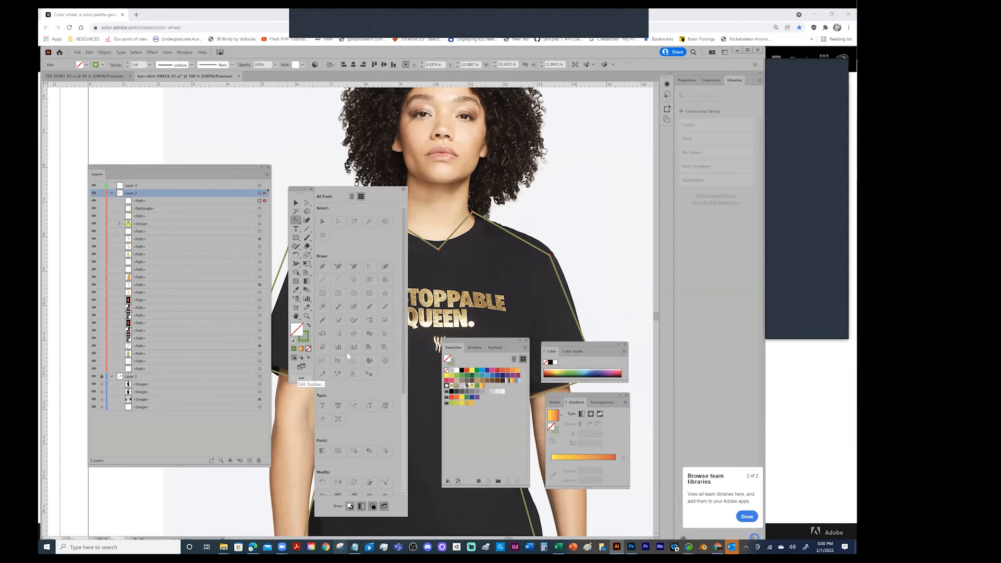
{"action": "left_click", "coordinate": [403, 189]}
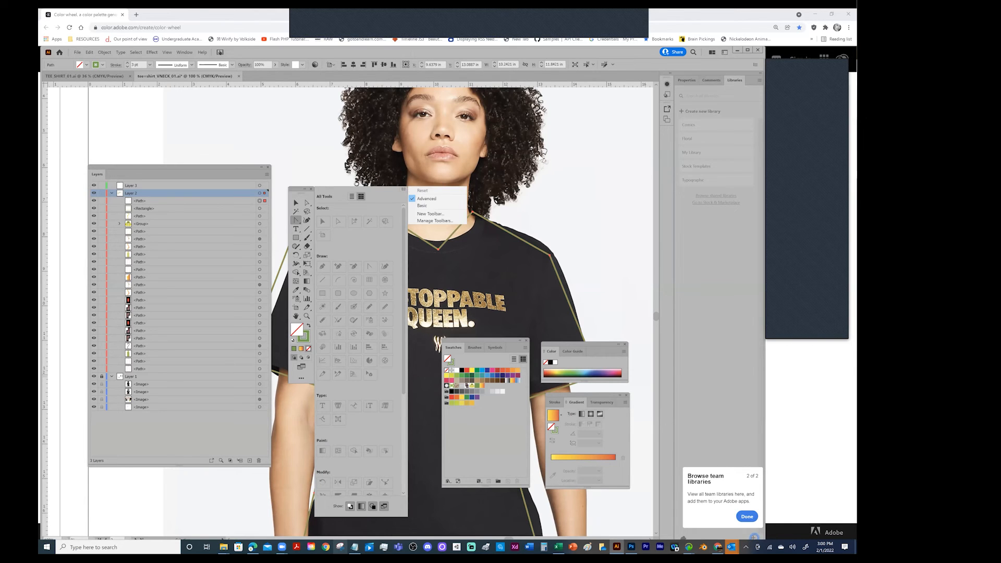
{"action": "left_click", "coordinate": [608, 172]}
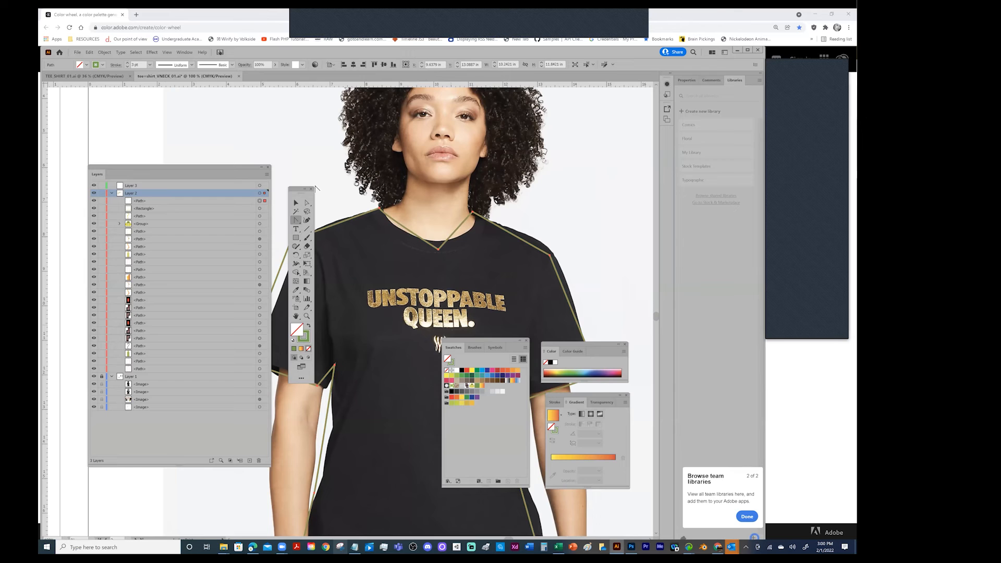
Use the Anchor Point tool to curve the bottom of the V neckline along the collar and smooth the photo's right shoulder point.
{"action": "left_click", "coordinate": [292, 220]}
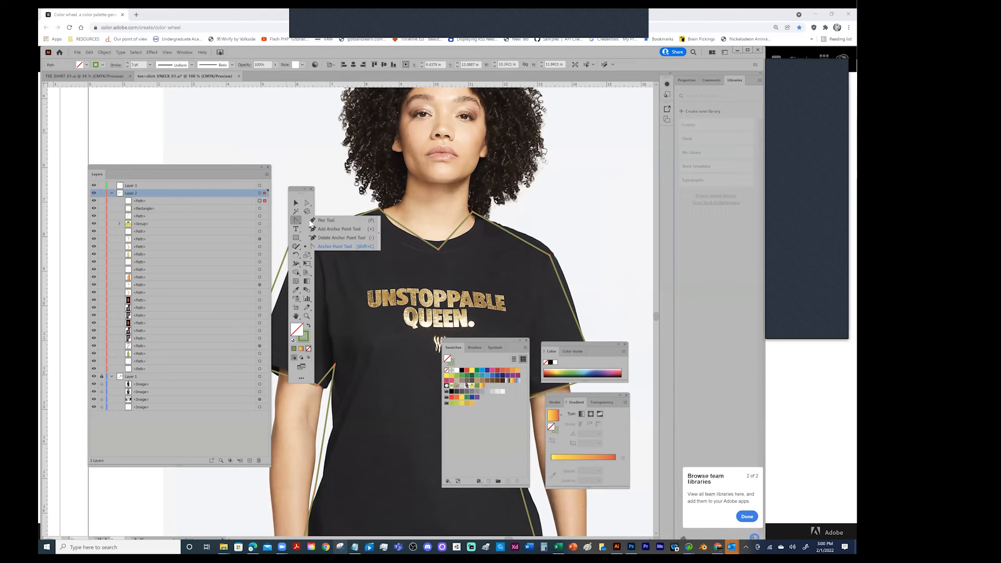
{"action": "left_click", "coordinate": [338, 247]}
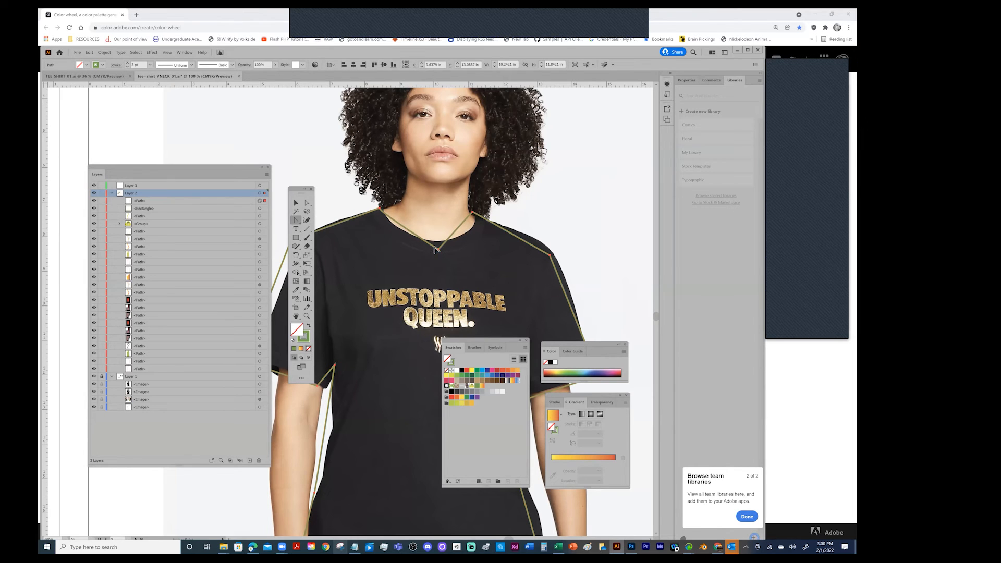
{"action": "left_click_drag", "start_coordinate": [439, 250], "coordinate": [478, 249]}
{"action": "left_click", "coordinate": [473, 209]}
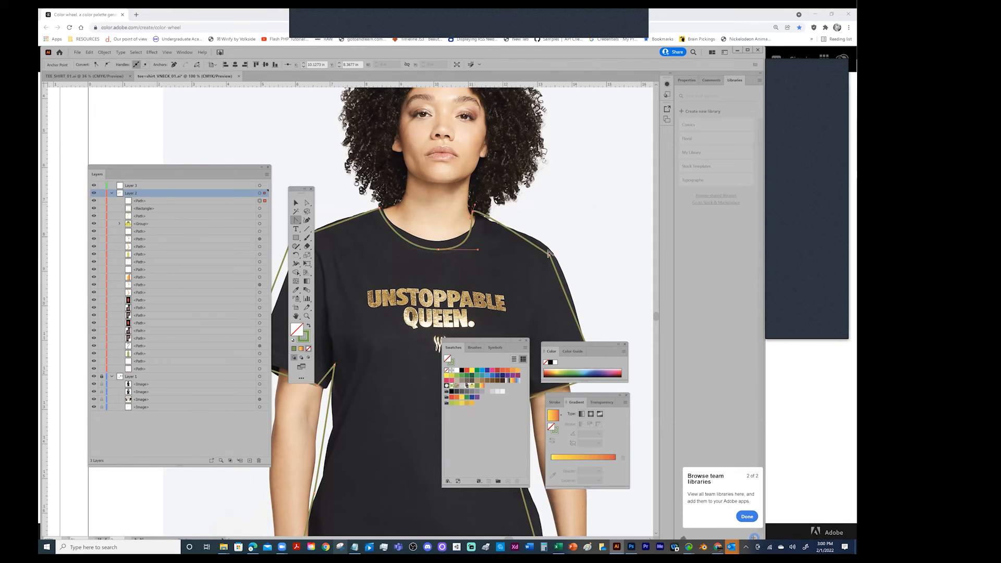
{"action": "left_click_drag", "start_coordinate": [549, 255], "coordinate": [469, 172]}
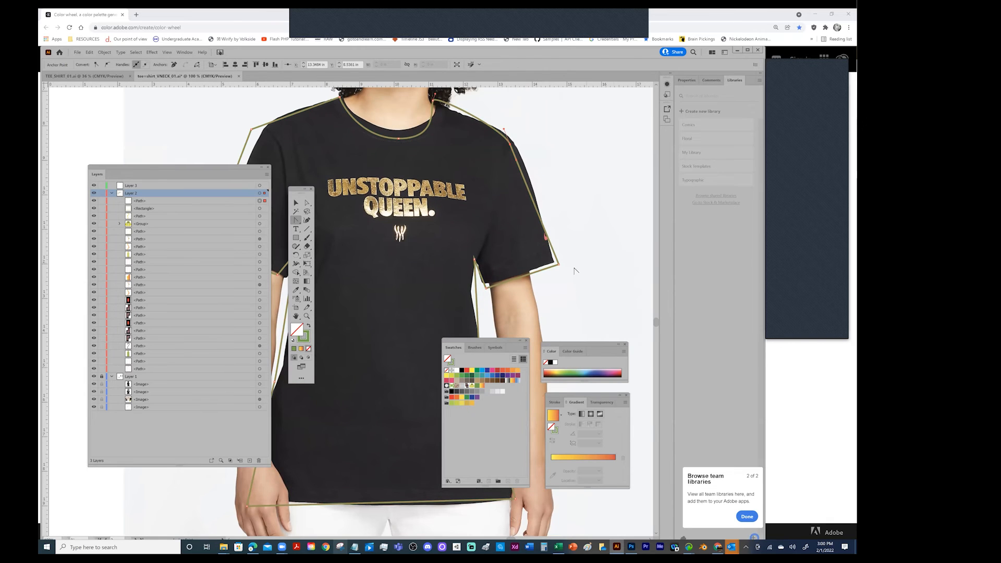
Curve the outline at the photo's right underarm and adjust the inner corner of that sleeve's hem.
{"action": "left_click", "coordinate": [558, 266]}
{"action": "left_click", "coordinate": [487, 287]}
{"action": "mouse_move", "coordinate": [486, 288]}
{"action": "left_mouse_down"}
{"action": "mouse_move", "coordinate": [501, 298]}
{"action": "mouse_move", "coordinate": [503, 288]}
{"action": "mouse_move", "coordinate": [481, 300]}
{"action": "left_mouse_up"}
{"action": "left_click", "coordinate": [486, 288]}
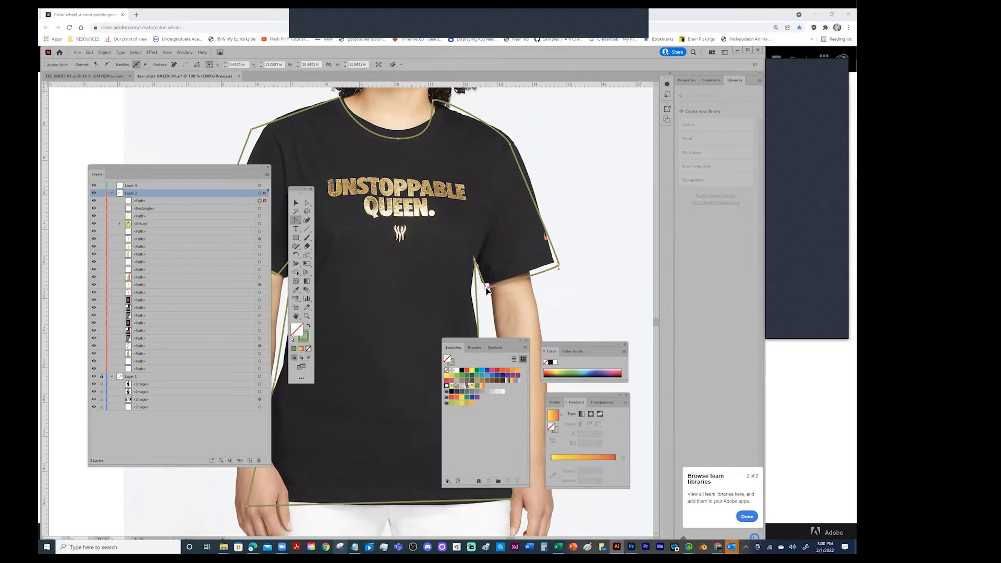
{"action": "left_click_drag", "start_coordinate": [475, 262], "coordinate": [476, 281]}
{"action": "scroll", "coordinate": [476, 281], "scroll_direction": "down", "scroll_amount": 5}
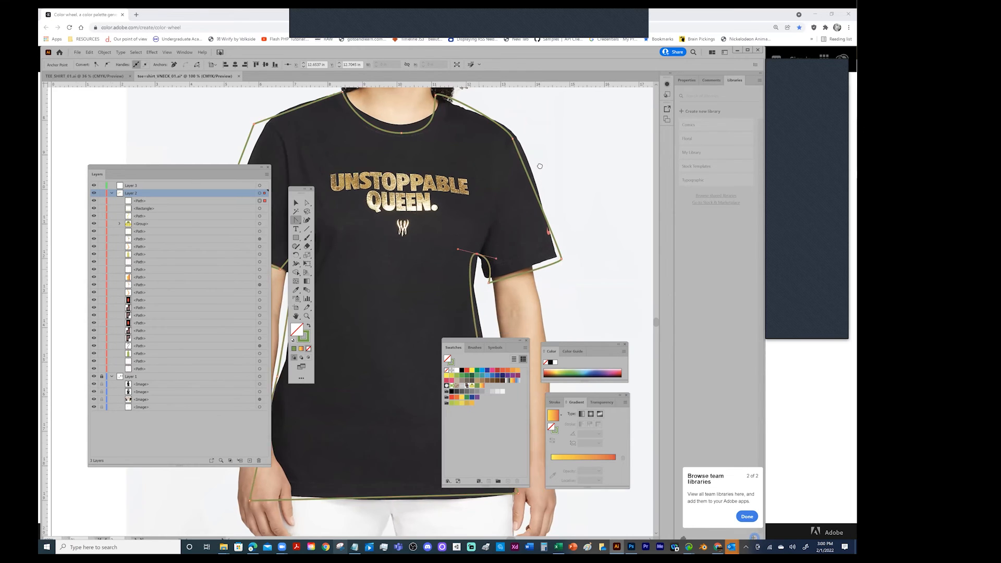
Smooth the outline's waist point on the photo's right side and round the corners of the shirt's hem.
{"action": "left_click_drag", "start_coordinate": [501, 212], "coordinate": [520, 170]}
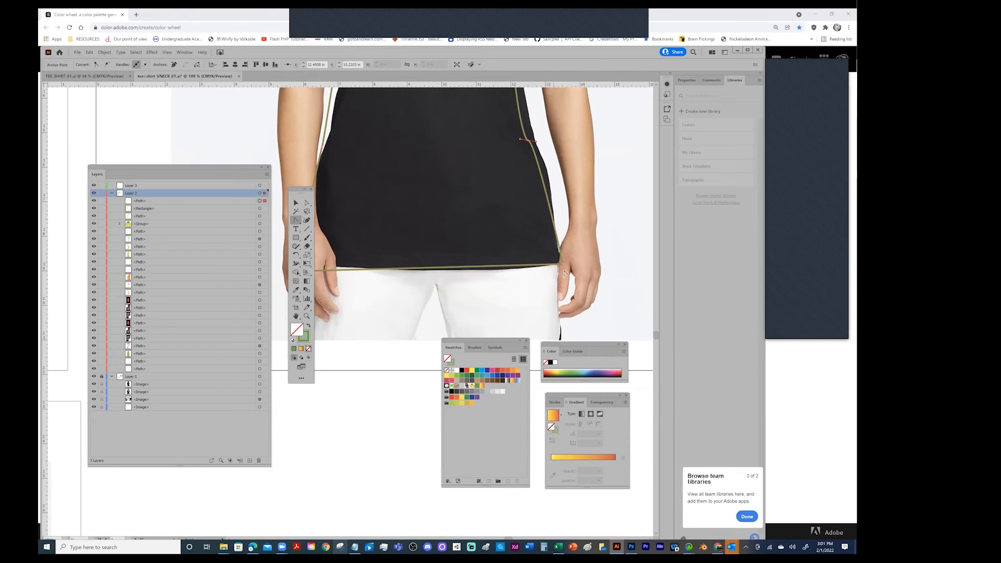
{"action": "left_click_drag", "start_coordinate": [563, 265], "coordinate": [557, 272]}
{"action": "scroll", "coordinate": [523, 259], "scroll_direction": "up", "scroll_amount": 1}
{"action": "scroll", "coordinate": [523, 259], "scroll_direction": "left", "scroll_amount": 2}
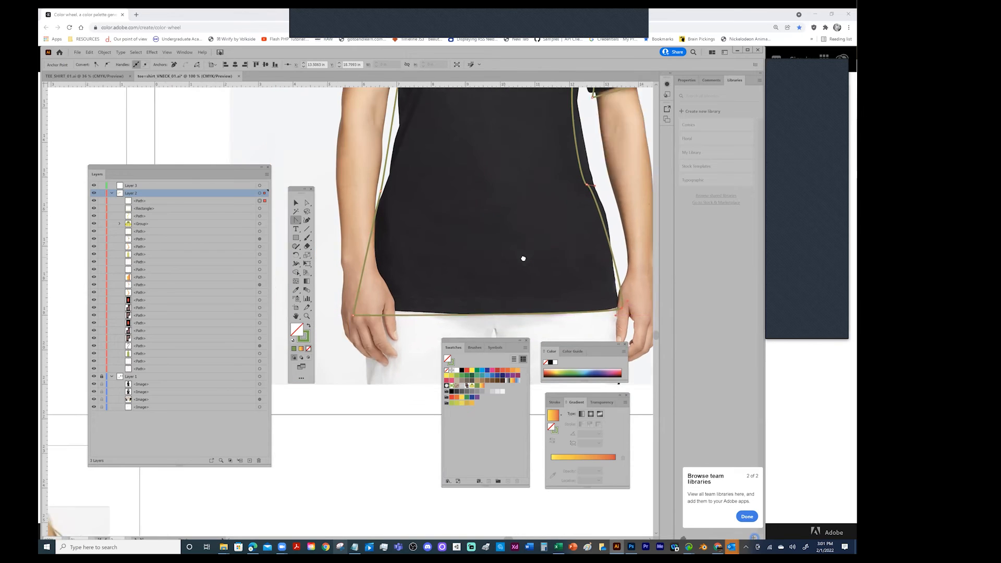
{"action": "left_click_drag", "start_coordinate": [418, 309], "coordinate": [406, 291]}
Curve the outline at the photo's left underarm and round the outer tip of that sleeve.
{"action": "left_click_drag", "start_coordinate": [470, 284], "coordinate": [430, 426]}
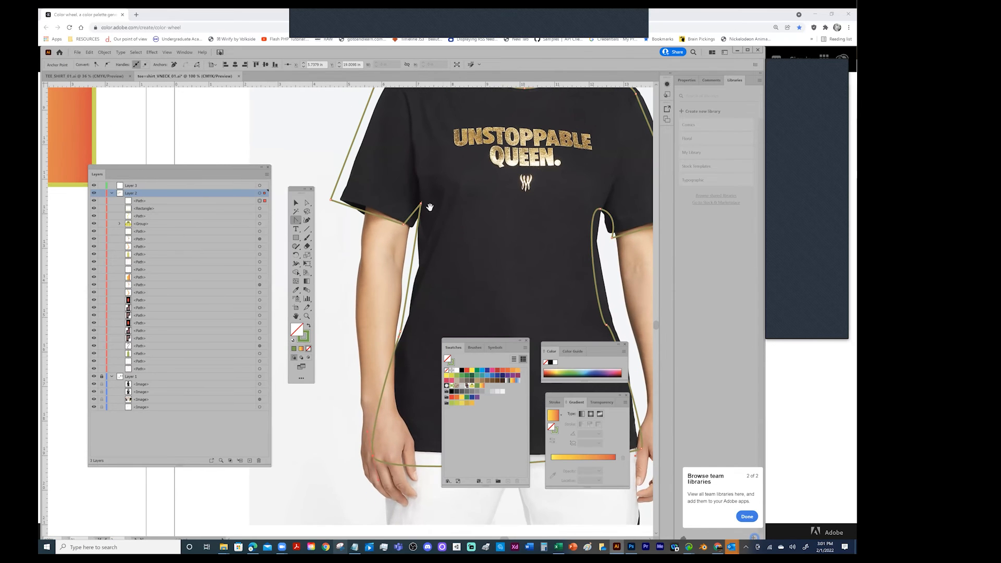
{"action": "left_click_drag", "start_coordinate": [421, 204], "coordinate": [422, 207]}
{"action": "left_click_drag", "start_coordinate": [331, 200], "coordinate": [327, 215]}
{"action": "left_click_drag", "start_coordinate": [486, 179], "coordinate": [419, 302]}
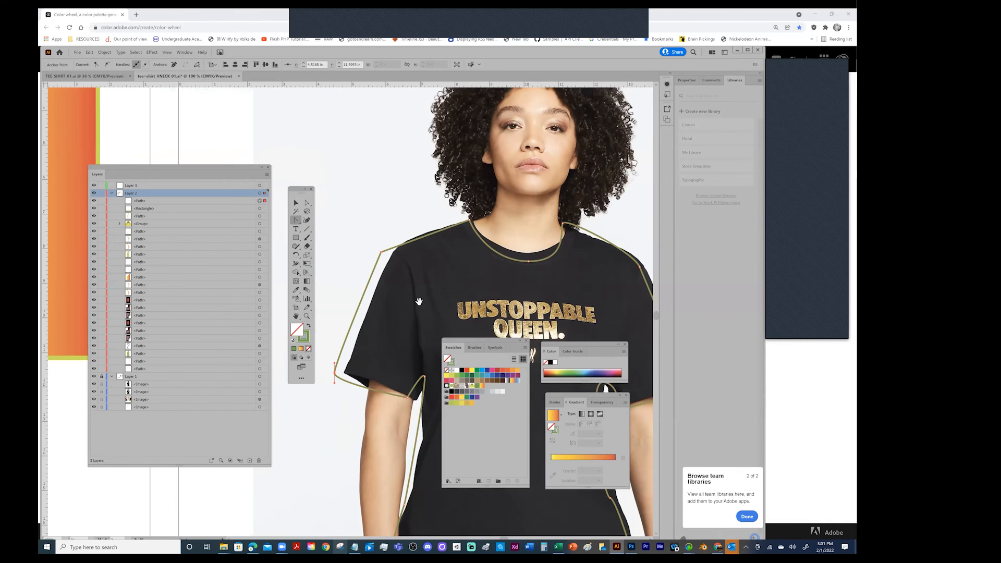
Curve the outline at the photo's left shoulder and fit its shoulder and sleeve hem points to the shirt with the Direct Selection tool.
{"action": "left_click_drag", "start_coordinate": [381, 253], "coordinate": [370, 256]}
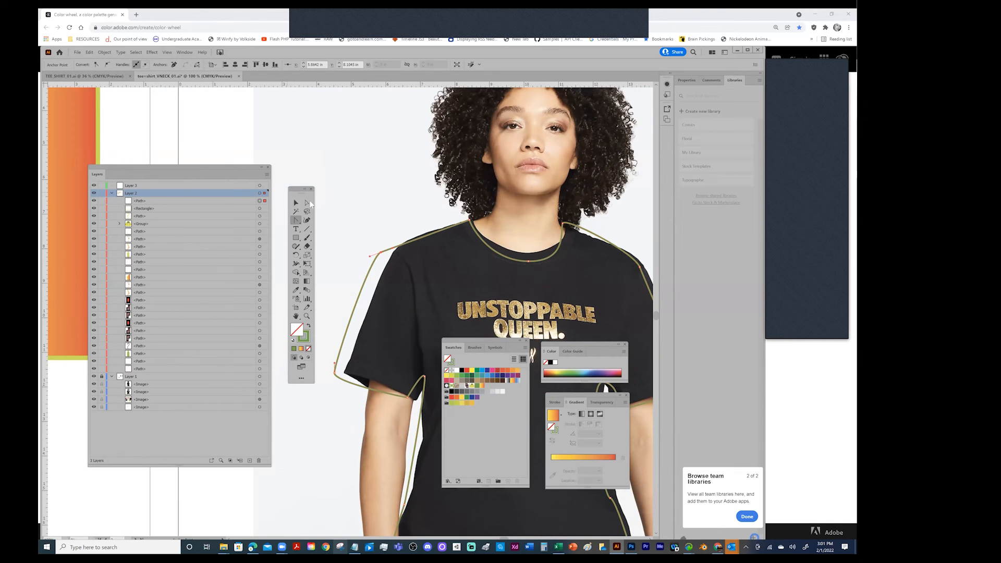
{"action": "left_click", "coordinate": [307, 204]}
{"action": "left_click", "coordinate": [390, 241]}
{"action": "left_click_drag", "start_coordinate": [402, 249], "coordinate": [402, 249]}
{"action": "mouse_move", "coordinate": [334, 375]}
{"action": "left_mouse_down"}
{"action": "mouse_move", "coordinate": [365, 346]}
{"action": "mouse_move", "coordinate": [340, 377]}
{"action": "left_mouse_up"}
{"action": "left_click_drag", "start_coordinate": [408, 398], "coordinate": [425, 377]}
Fit the sleeve on the photo's right side by adjusting its outer tip, inner hem corner and underarm point to the shirt's edge.
{"action": "left_click_drag", "start_coordinate": [451, 298], "coordinate": [340, 327]}
{"action": "mouse_move", "coordinate": [452, 256]}
{"action": "left_mouse_down"}
{"action": "mouse_move", "coordinate": [490, 223]}
{"action": "mouse_move", "coordinate": [461, 267]}
{"action": "mouse_move", "coordinate": [456, 259]}
{"action": "left_mouse_up"}
{"action": "left_click_drag", "start_coordinate": [529, 296], "coordinate": [523, 178]}
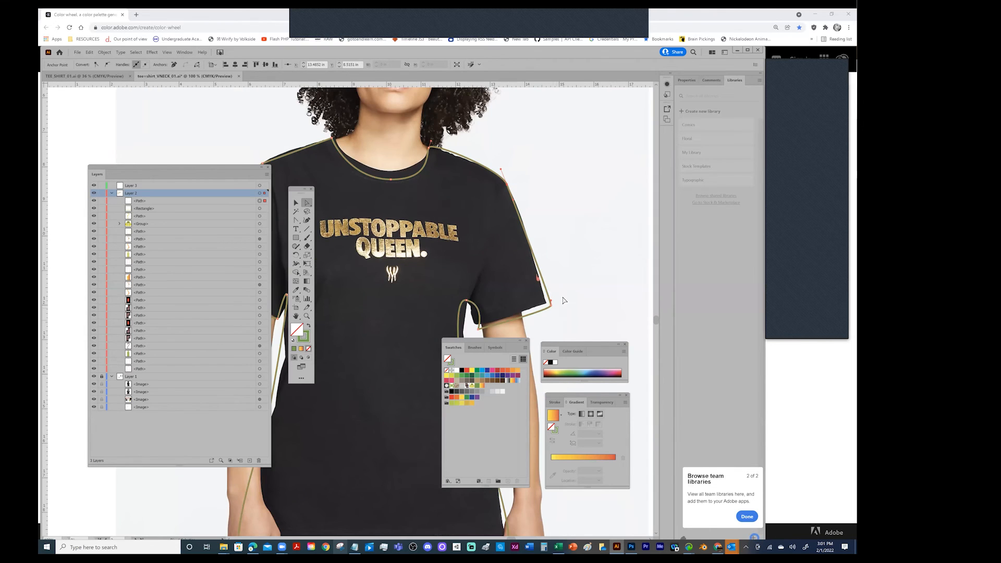
{"action": "left_click_drag", "start_coordinate": [551, 303], "coordinate": [548, 303]}
{"action": "left_click", "coordinate": [476, 329]}
{"action": "left_click_drag", "start_coordinate": [480, 329], "coordinate": [481, 306]}
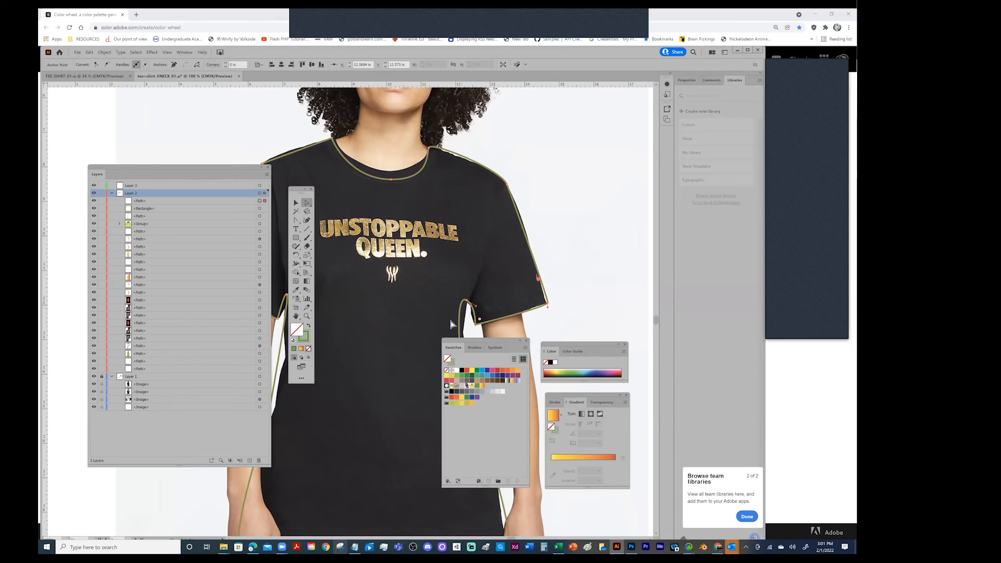
{"action": "left_click", "coordinate": [467, 302]}
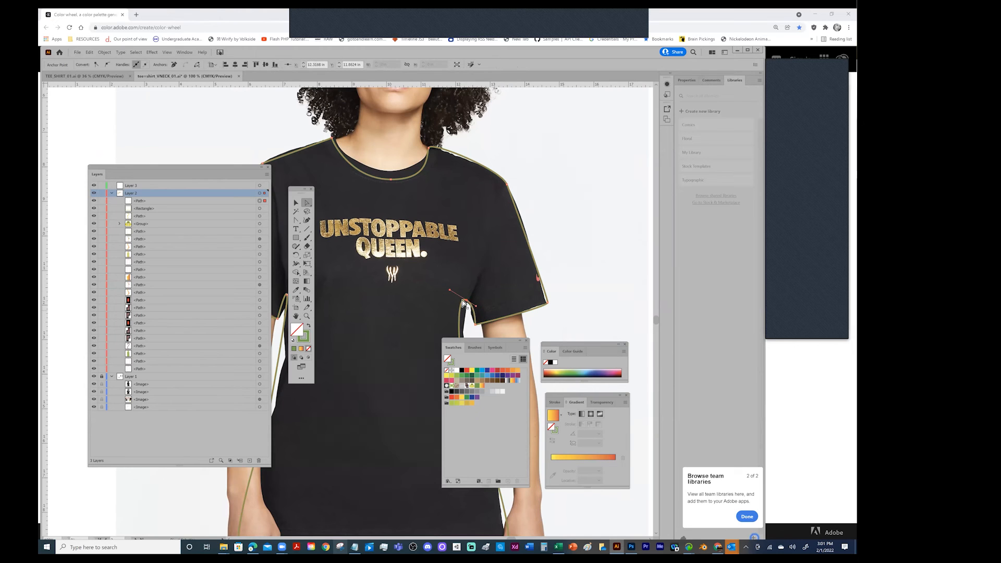
Move the Swatches panel clear of the shirt and adjust the outline's waist point and curve on the photo's right side.
{"action": "scroll", "coordinate": [470, 323], "scroll_direction": "down", "scroll_amount": 3}
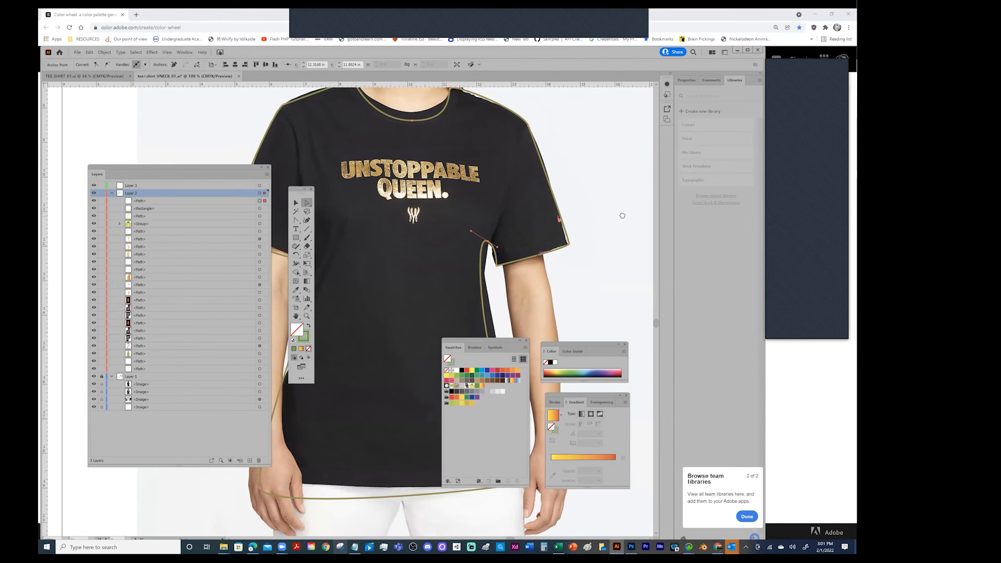
{"action": "left_click_drag", "start_coordinate": [487, 339], "coordinate": [618, 184]}
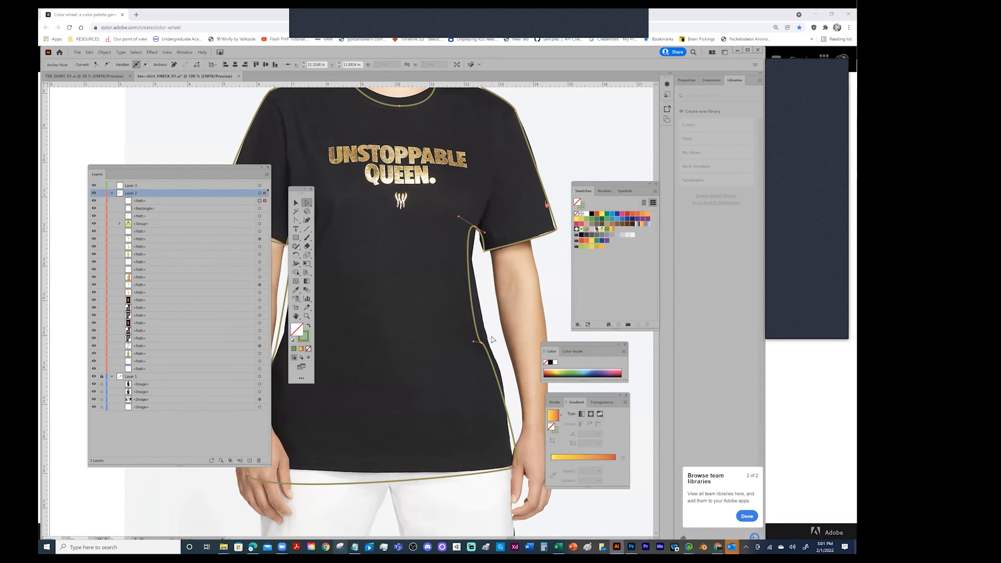
{"action": "left_click_drag", "start_coordinate": [481, 342], "coordinate": [485, 331]}
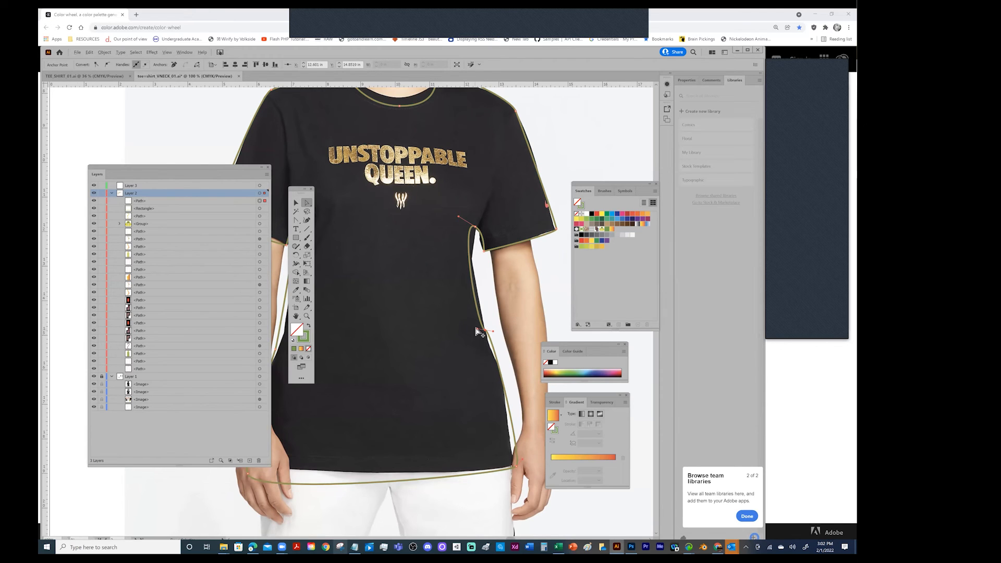
{"action": "left_click_drag", "start_coordinate": [476, 329], "coordinate": [496, 395]}
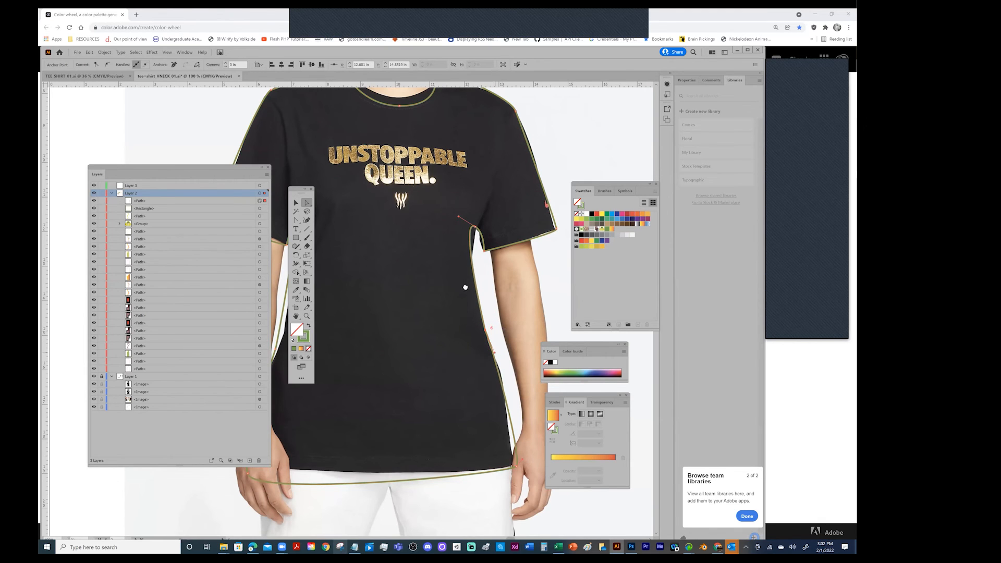
Fit the outline's hem corner and curve on the photo's right side to the shirt's bottom edge.
{"action": "scroll", "coordinate": [503, 376], "scroll_direction": "down", "scroll_amount": 3}
{"action": "left_click_drag", "start_coordinate": [516, 364], "coordinate": [513, 360]}
{"action": "scroll", "coordinate": [442, 352], "scroll_direction": "left", "scroll_amount": 3}
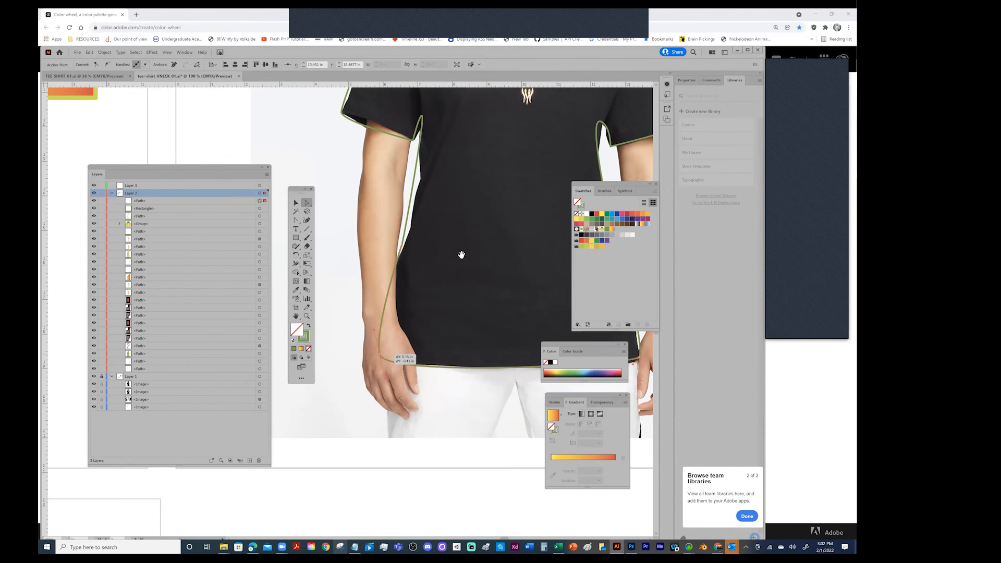
Adjust the outer tip of the photo's left sleeve and extend its direction handles to bend the adjoining segments.
{"action": "left_click_drag", "start_coordinate": [455, 214], "coordinate": [445, 330]}
{"action": "left_click", "coordinate": [331, 230]}
{"action": "left_click_drag", "start_coordinate": [330, 239], "coordinate": [315, 122]}
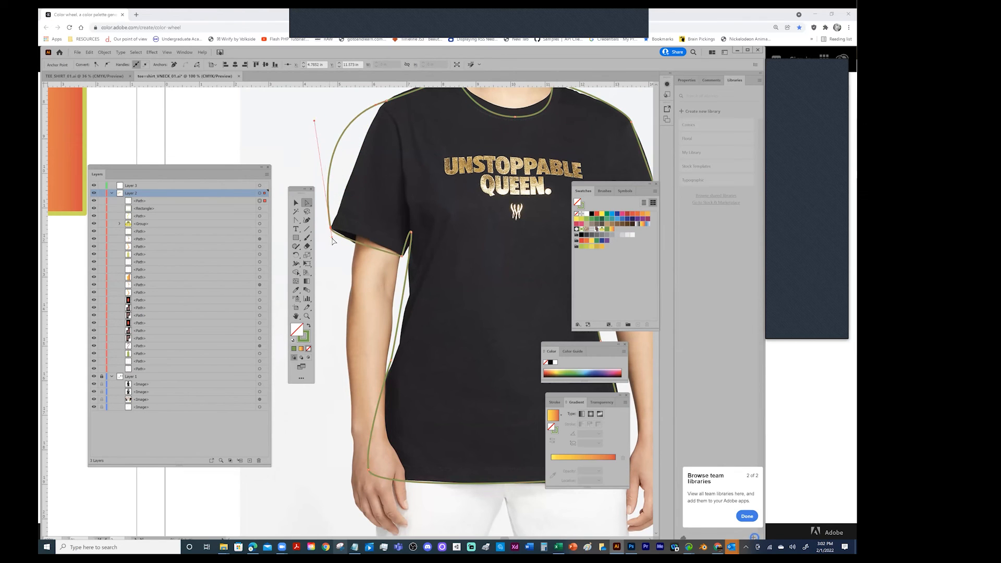
{"action": "mouse_move", "coordinate": [336, 278]}
{"action": "left_mouse_down"}
{"action": "mouse_move", "coordinate": [368, 278]}
{"action": "mouse_move", "coordinate": [352, 280]}
{"action": "mouse_move", "coordinate": [343, 264]}
{"action": "left_mouse_up"}
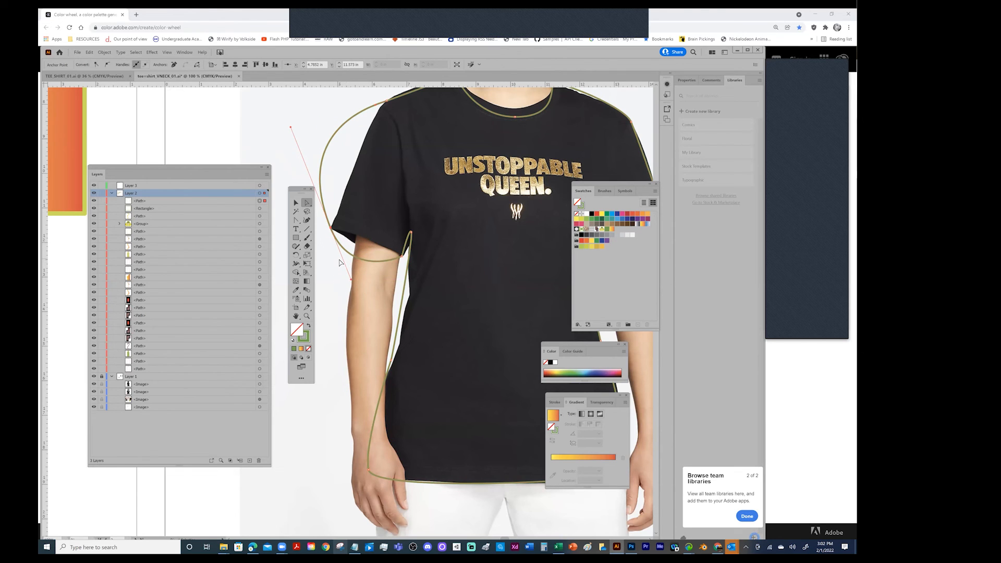
Split the left sleeve tip's direction handles with the Anchor Point tool and fit its hem and outer edge to the shirt.
{"action": "left_click", "coordinate": [296, 222]}
{"action": "left_click_drag", "start_coordinate": [350, 280], "coordinate": [363, 233]}
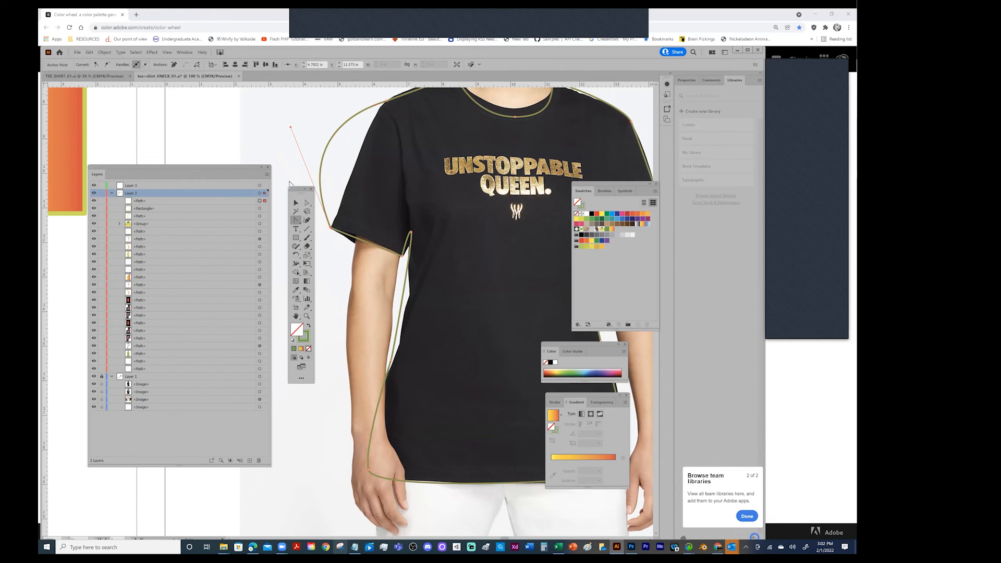
{"action": "left_click", "coordinate": [308, 203]}
{"action": "left_click_drag", "start_coordinate": [290, 129], "coordinate": [346, 171]}
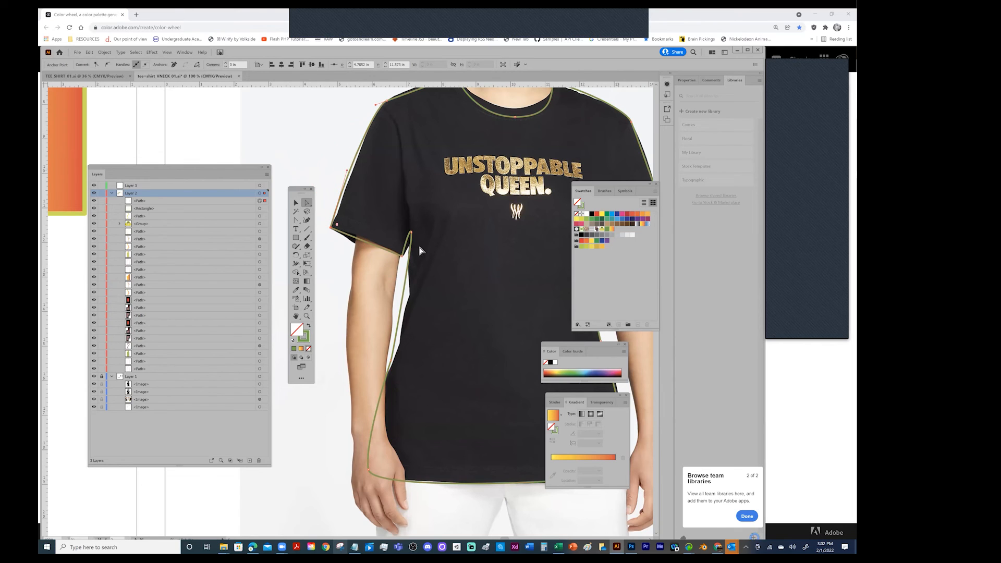